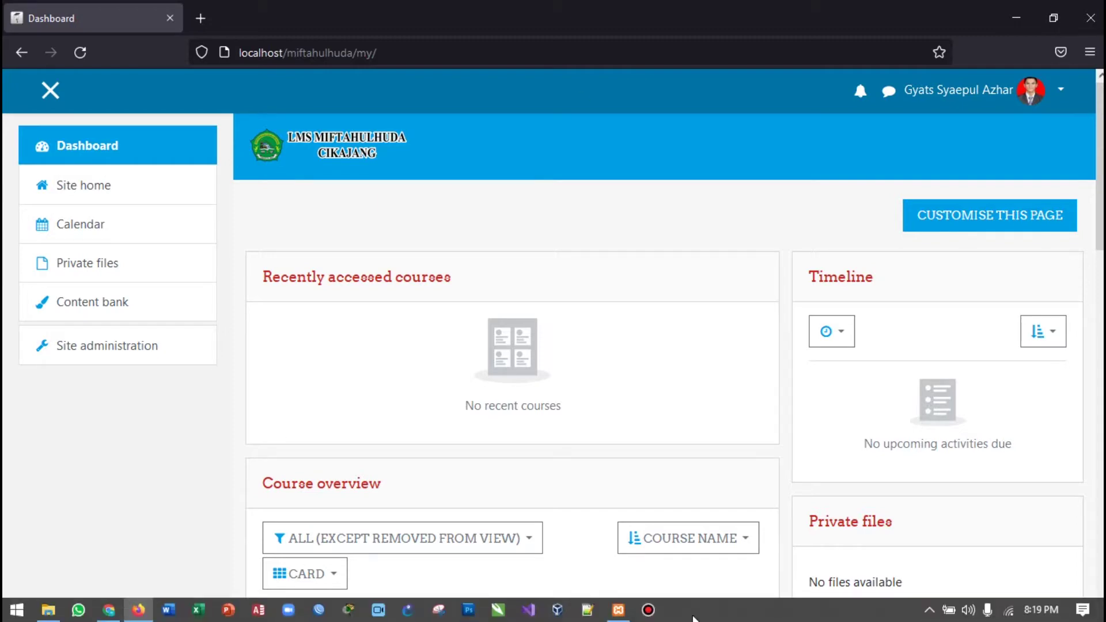
Bring up the XAMPP Control Panel over the Moodle dashboard to check the services.
left_click(618, 610)
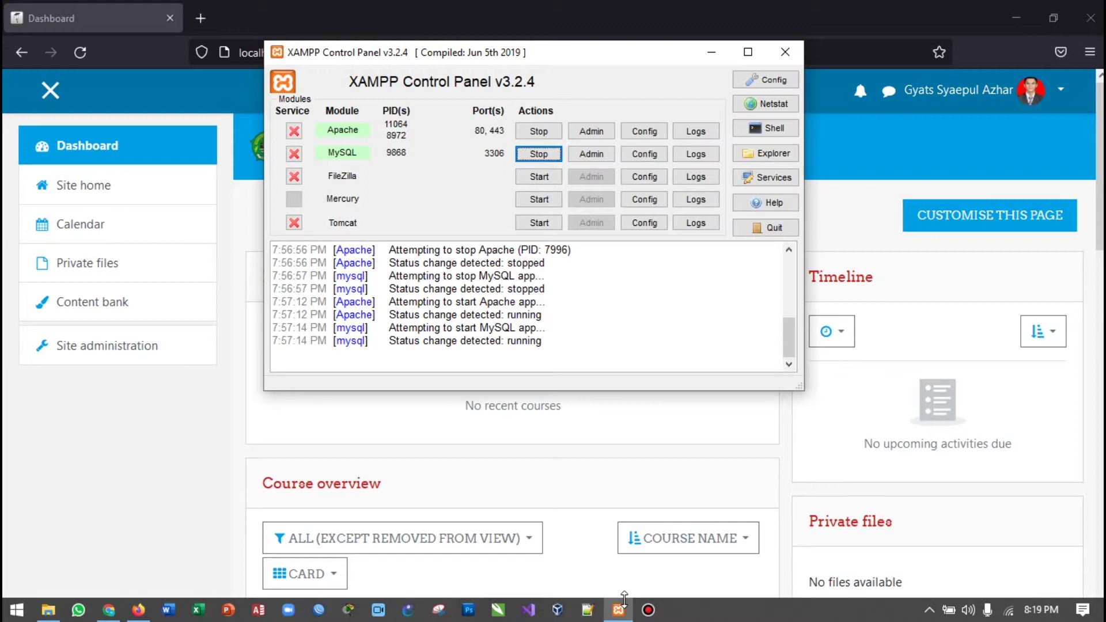
Minimize the XAMPP Control Panel and open the C:\xampp\htdocs folder in File Explorer.
left_click(712, 52)
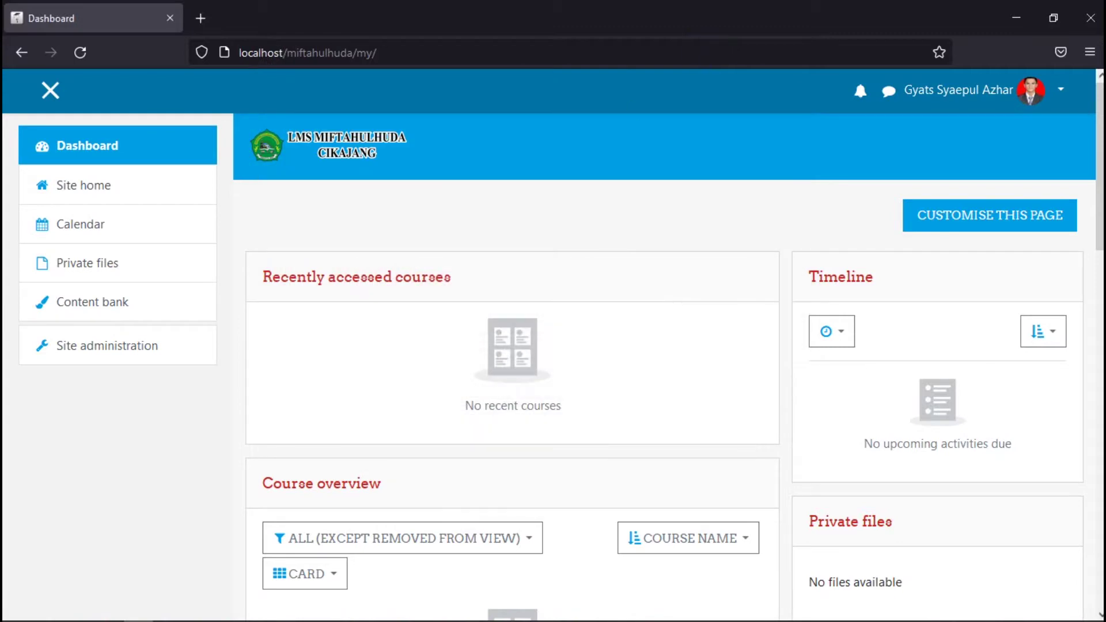
left_click(49, 609)
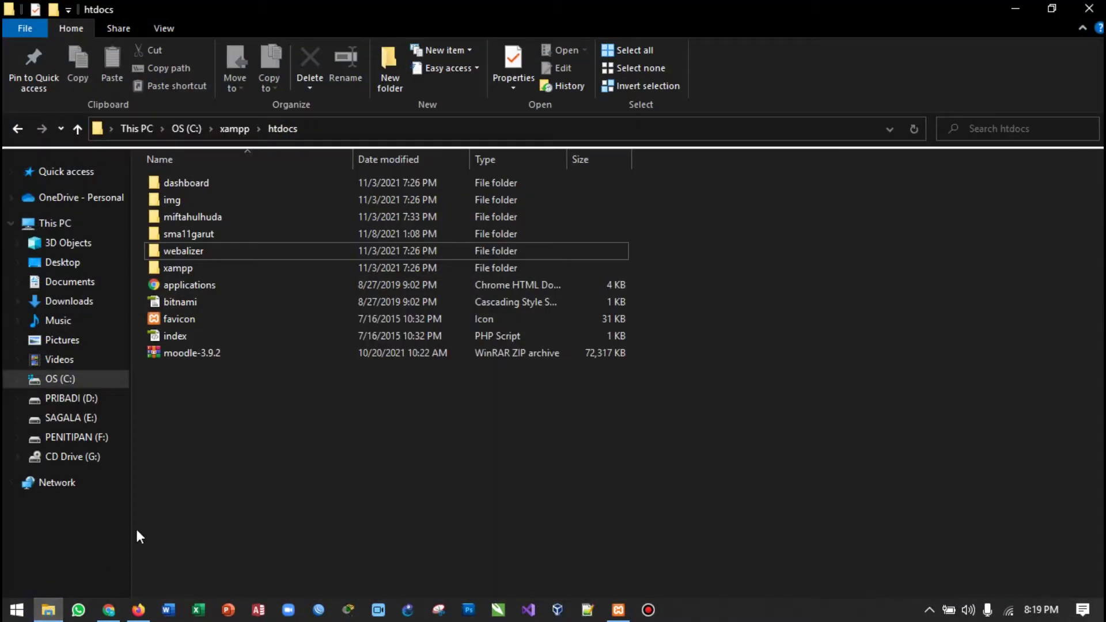
Select and look over the moodle-3.9.2 ZIP archive in htdocs, then deselect it.
left_click(205, 354)
left_click(237, 404)
left_click(229, 359)
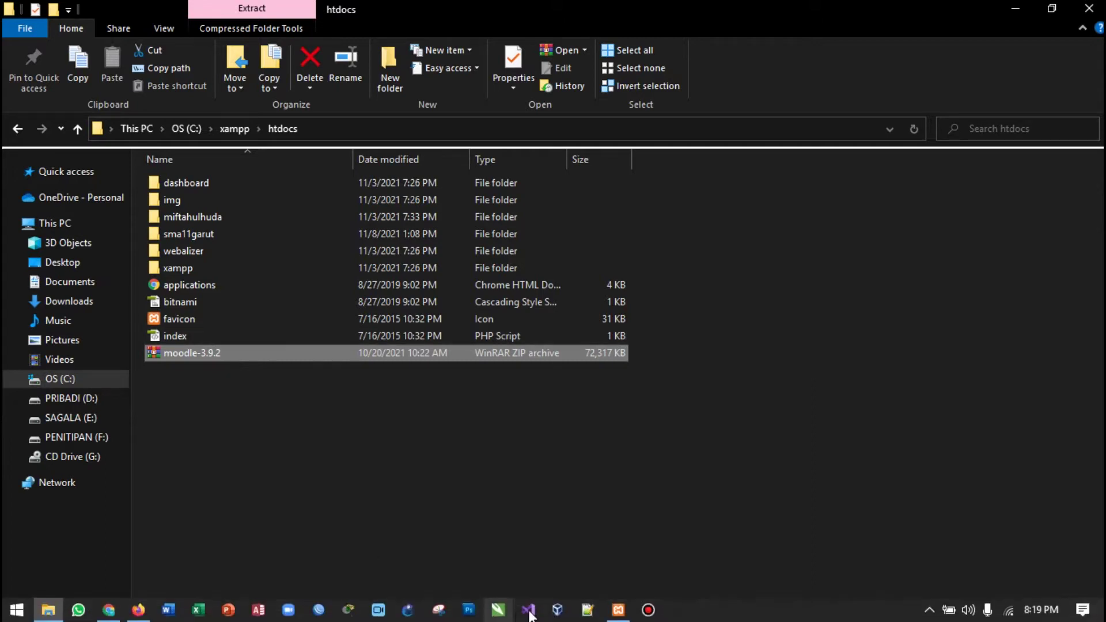
left_click(332, 513)
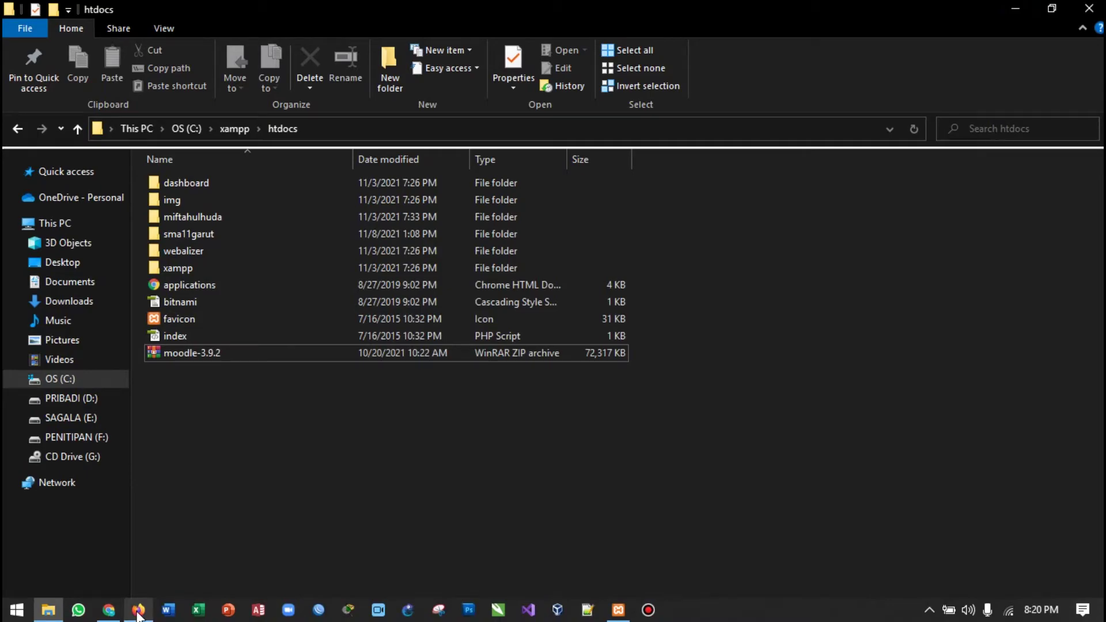
Launch Google Chrome with a fresh new tab after a brief detour through Firefox.
left_click(140, 606)
left_click(201, 18)
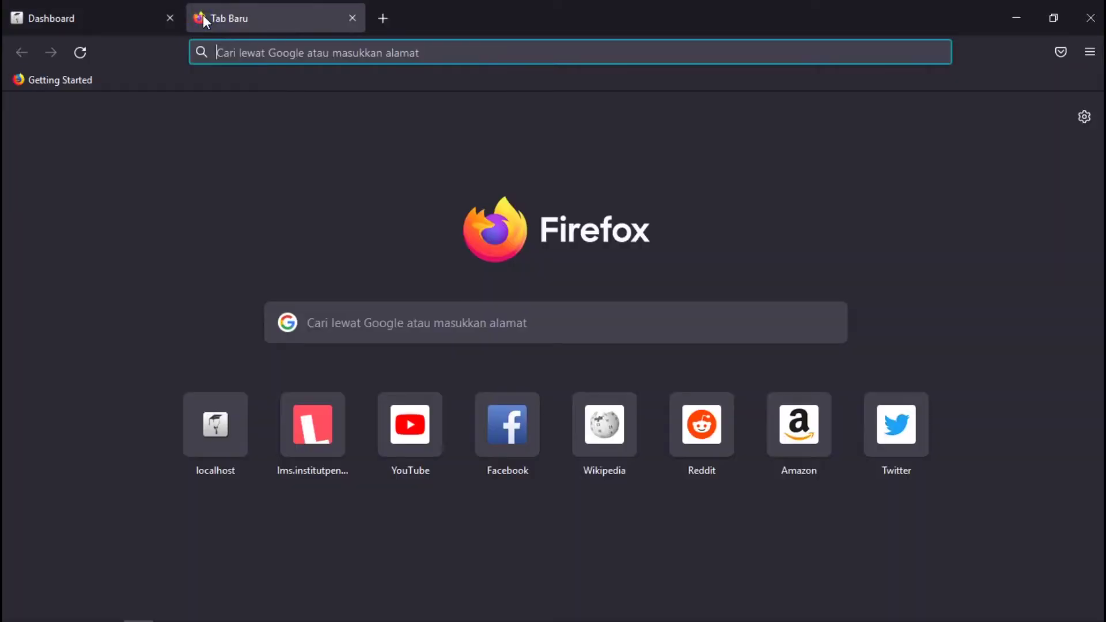
left_click(1031, 7)
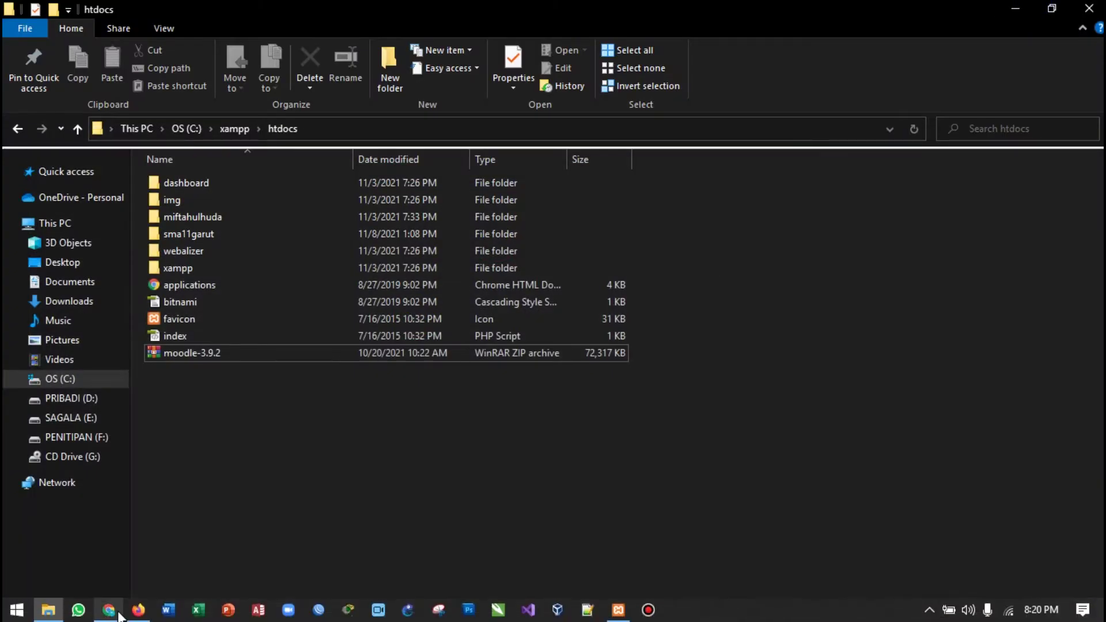
left_click(110, 609)
left_click(219, 10)
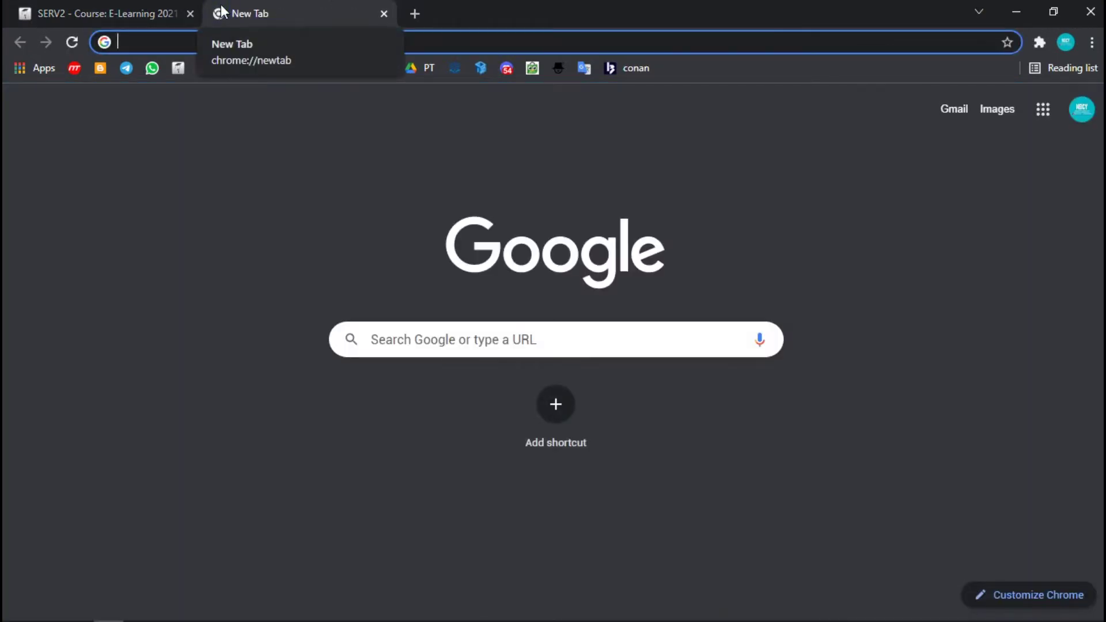
Search Google for 'moodle download' and open the Moodle downloads result.
type("moodle download")
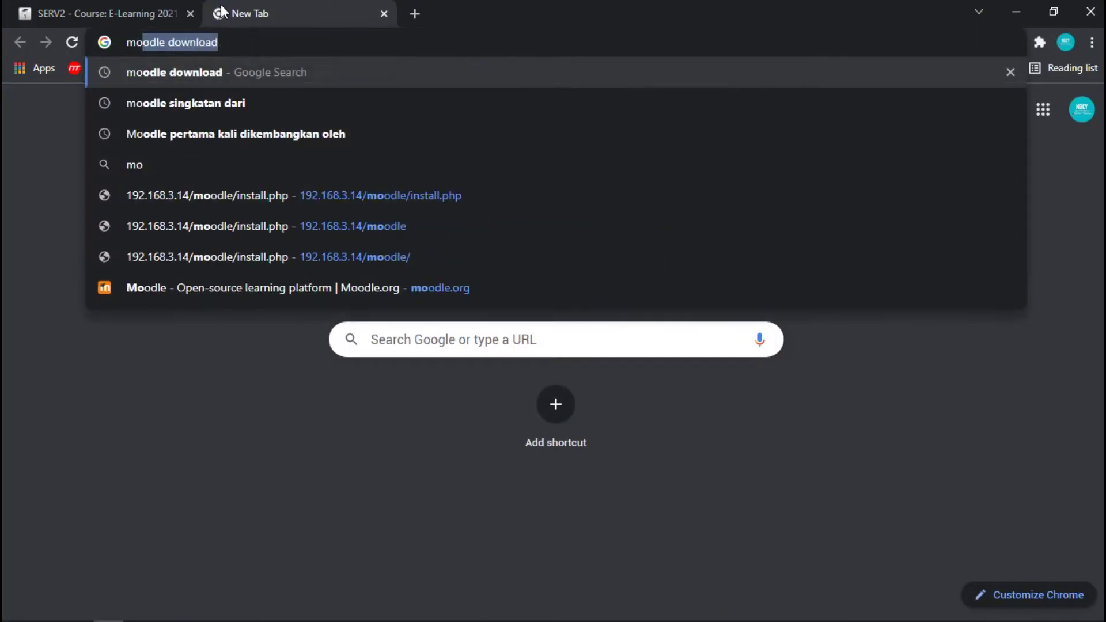
key("Return")
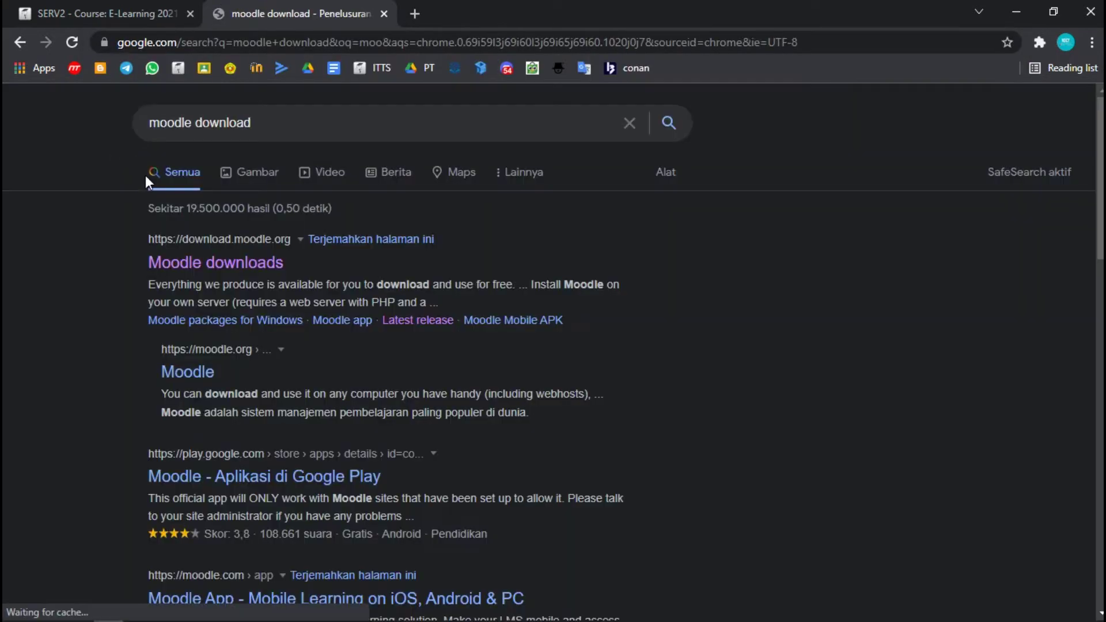
left_click(231, 266)
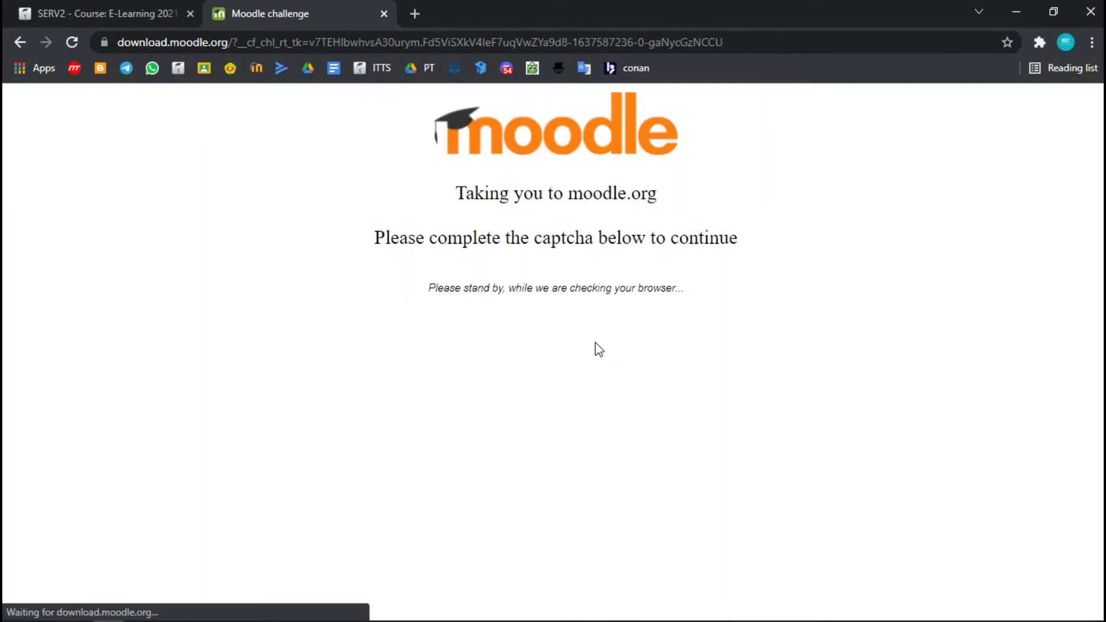
Pass the hCaptcha by marking the bus pictures over two rounds and verifying.
left_click(475, 310)
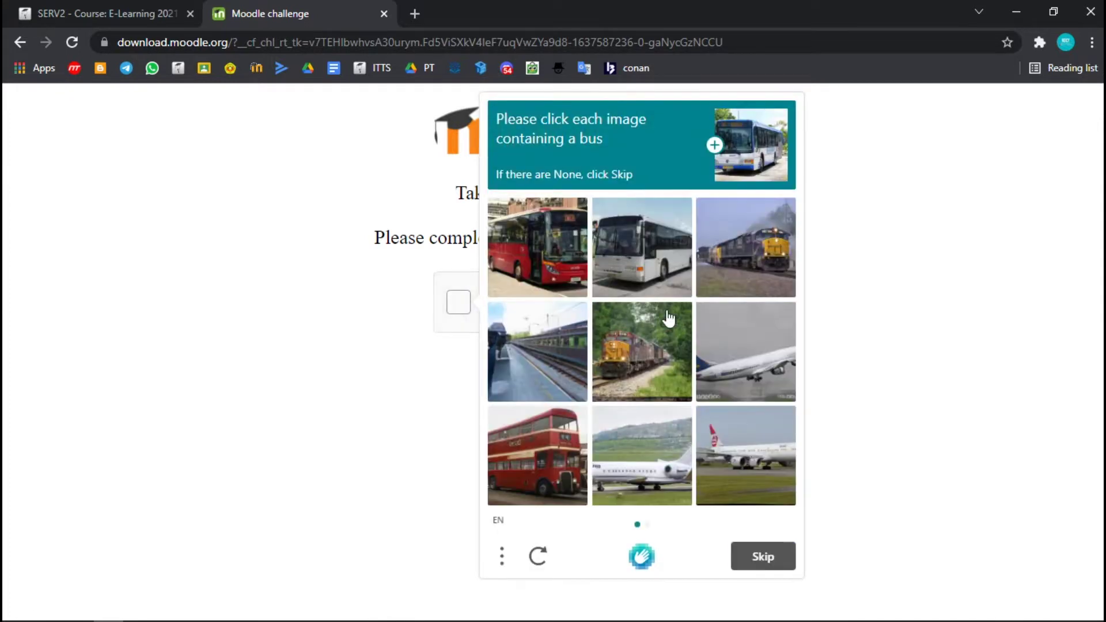
left_click(672, 256)
left_click(579, 245)
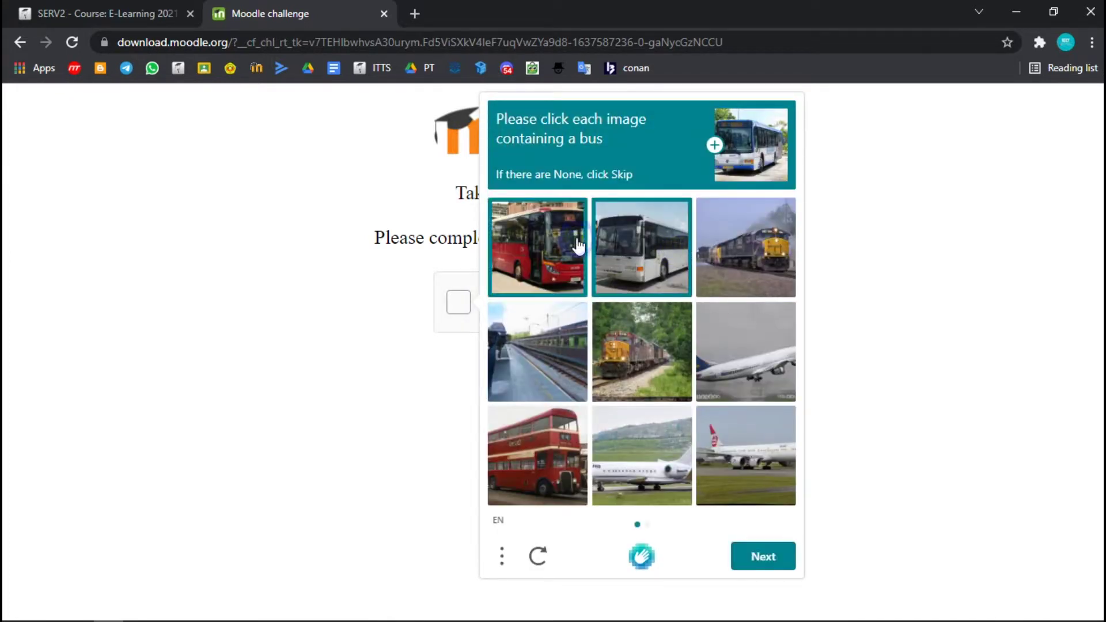
left_click(544, 454)
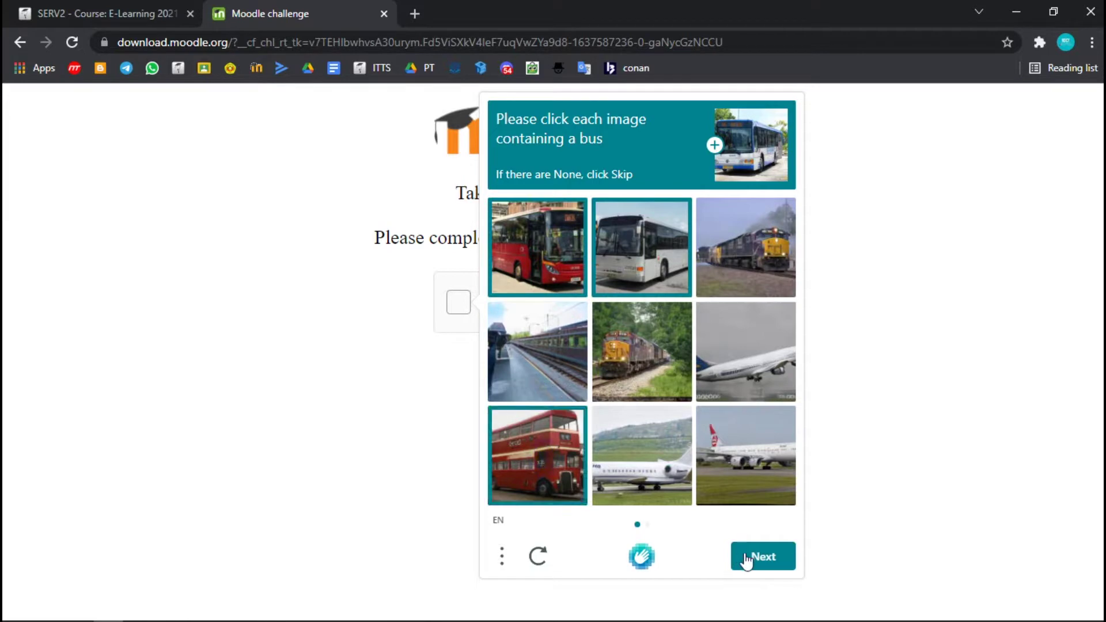
left_click(746, 559)
left_click(656, 373)
left_click(755, 441)
left_click(625, 239)
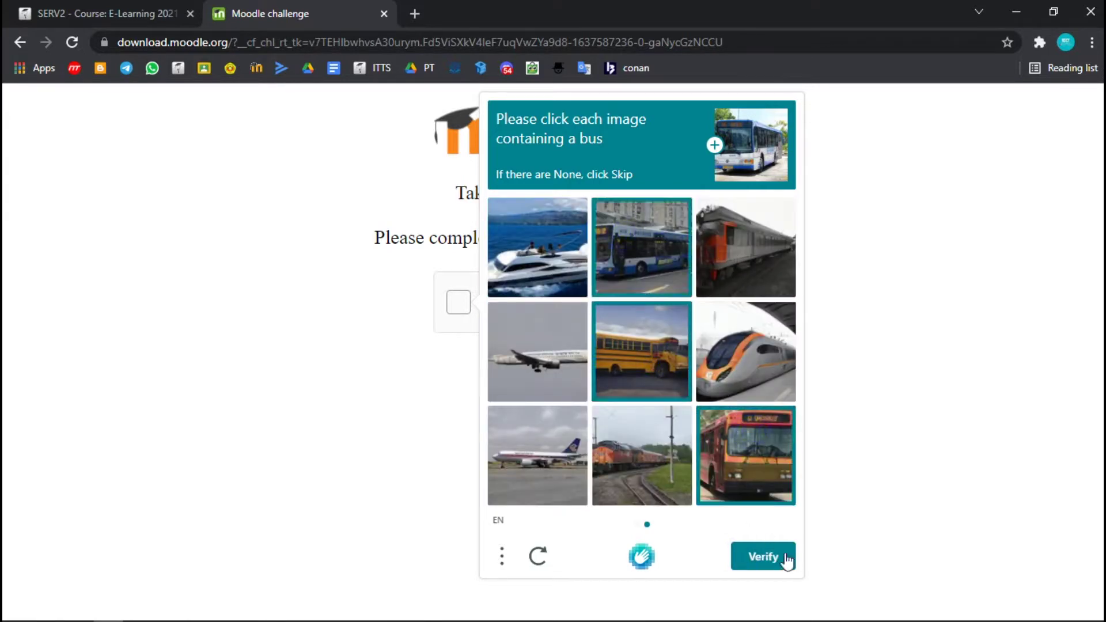
left_click(786, 558)
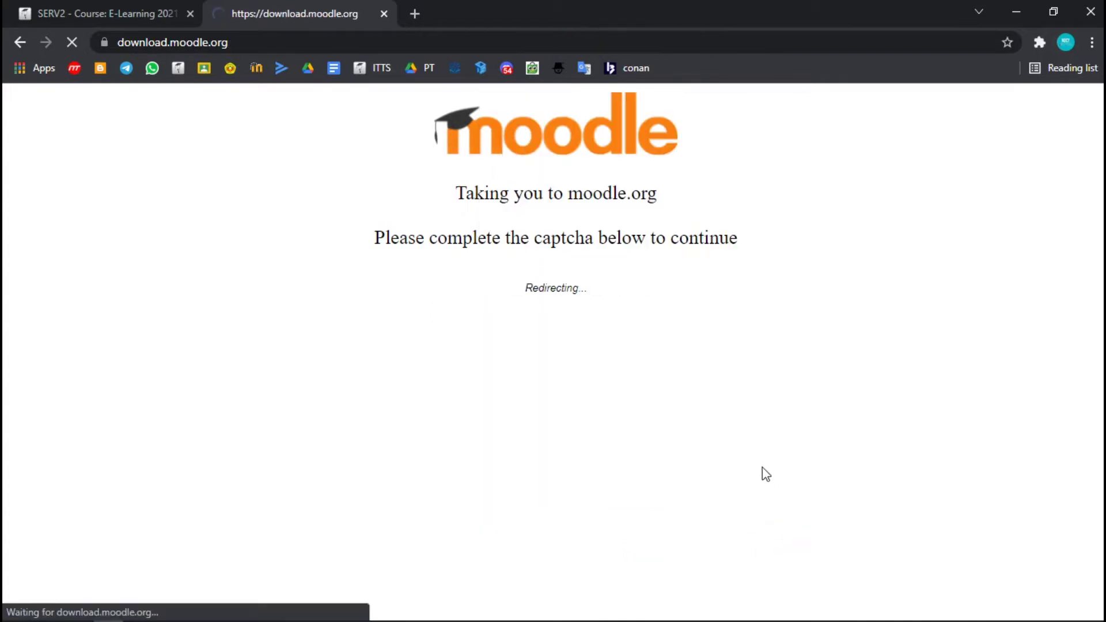
Scroll through download.moodle.org to see the MOODLE 3.11.4+ release and the page footer.
scroll(564, 409, "down", 5)
scroll(571, 411, "up", 2)
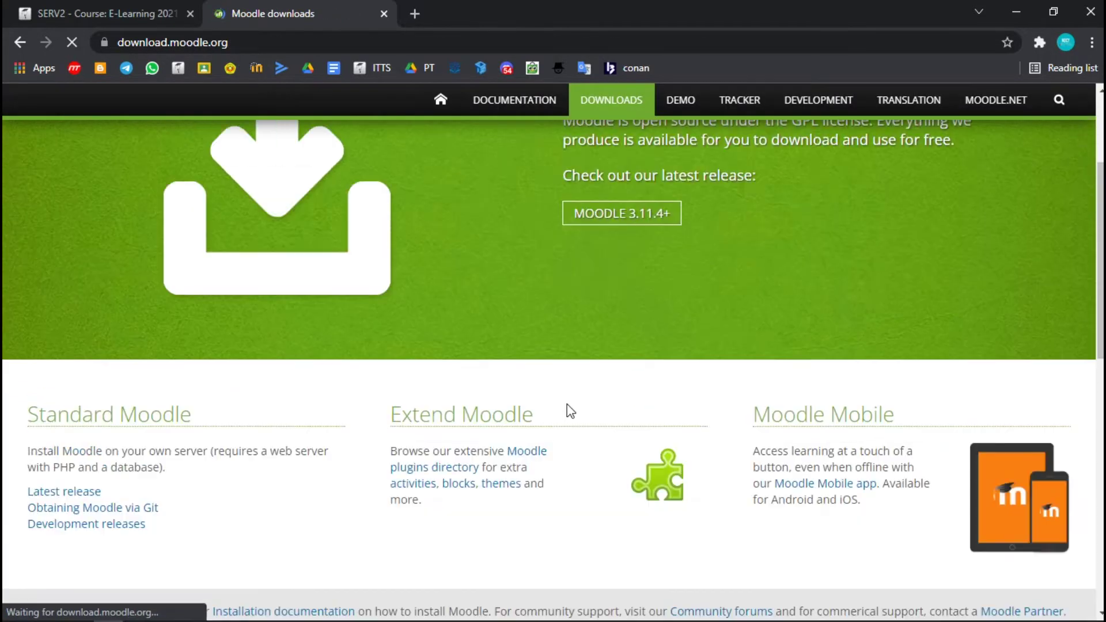
scroll(567, 403, "up", 3)
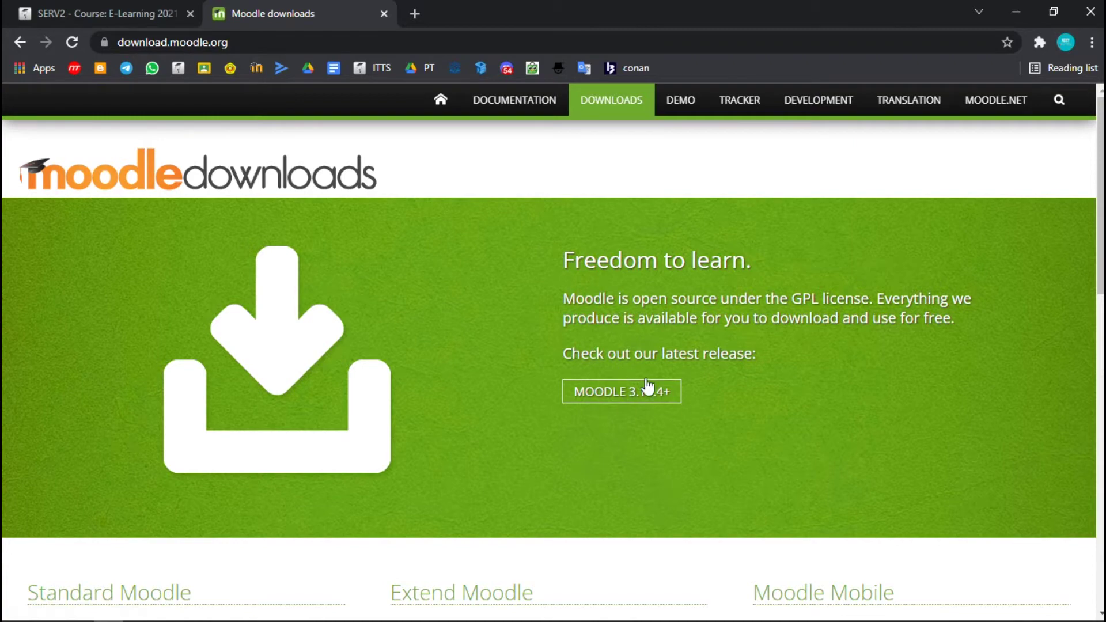
scroll(642, 408, "down", 5)
scroll(642, 412, "up", 5)
scroll(655, 411, "down", 6)
scroll(654, 409, "down", 6)
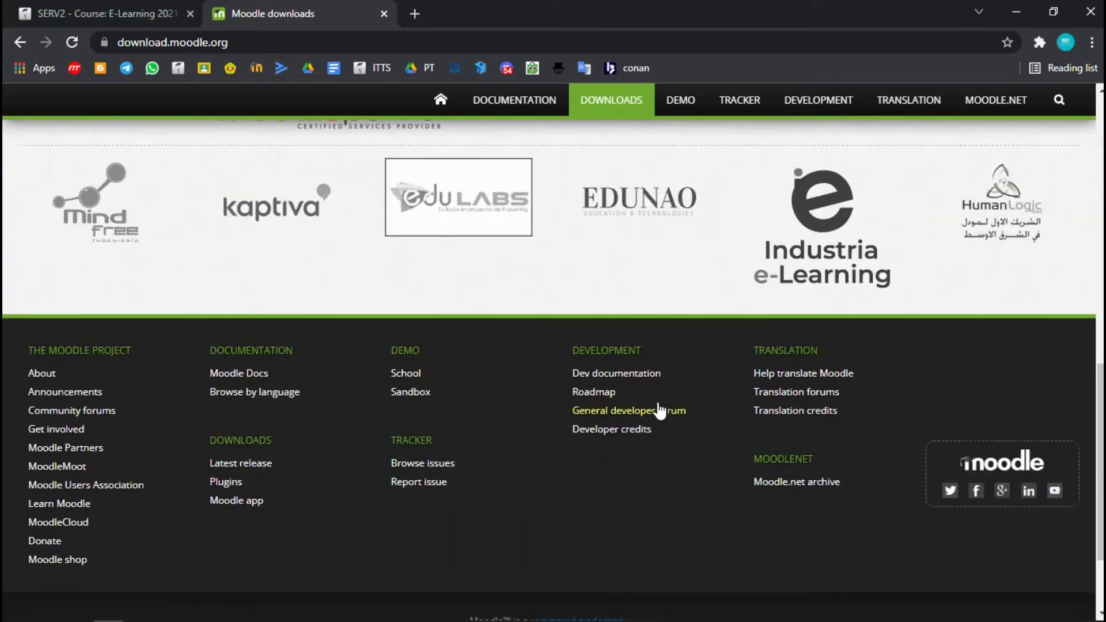
scroll(654, 407, "up", 8)
scroll(655, 407, "up", 4)
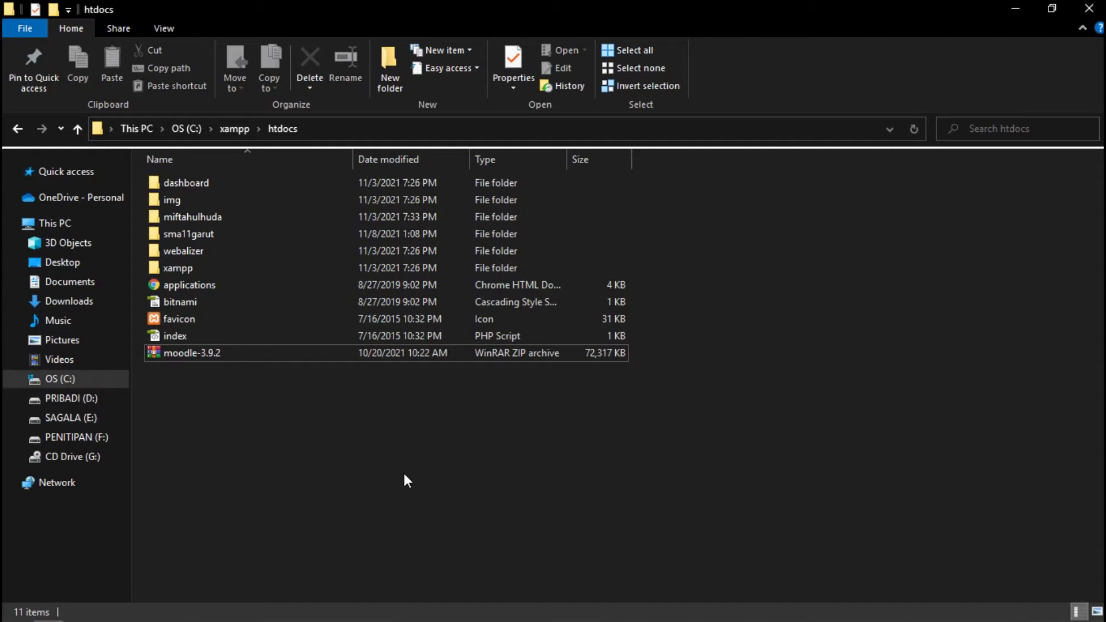
left_click(207, 397)
left_click(88, 377)
left_click(250, 458)
left_click(61, 359)
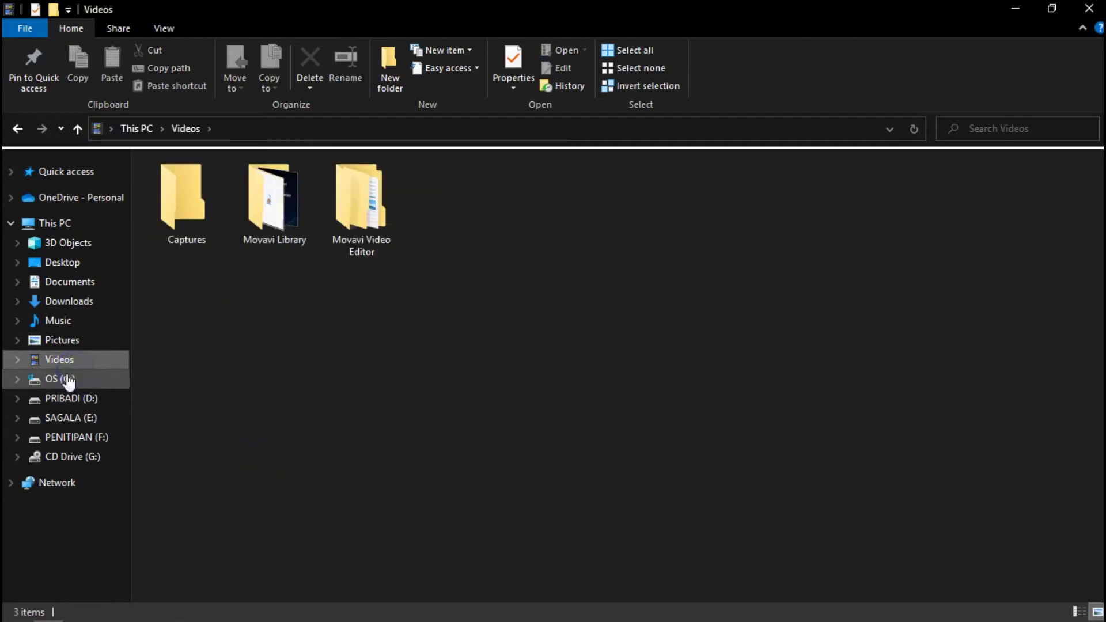
left_click(60, 379)
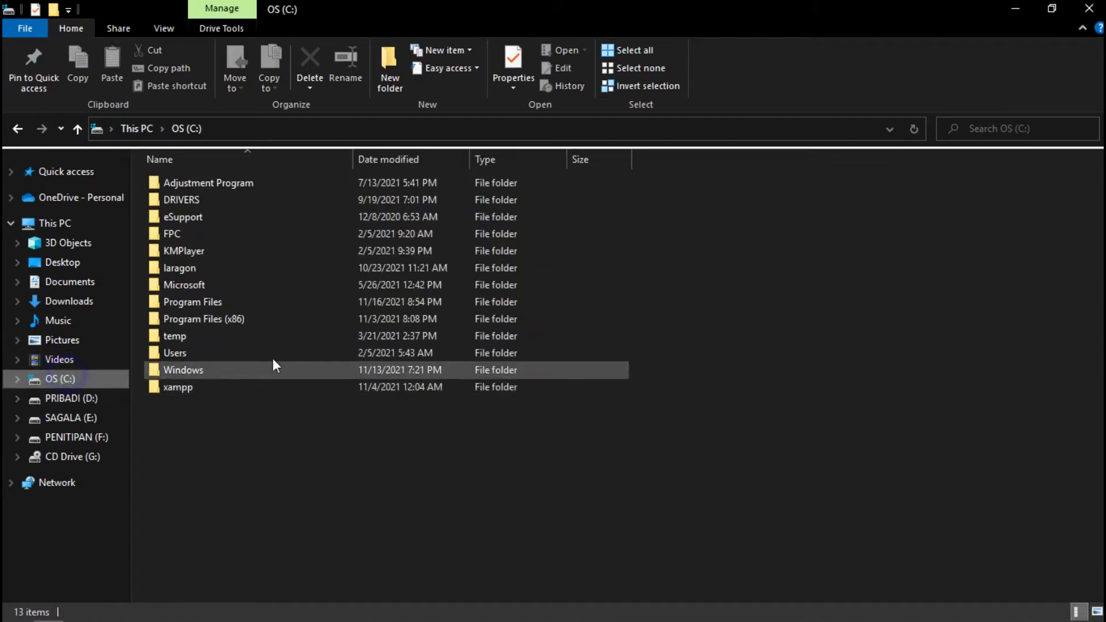
double_click(191, 390)
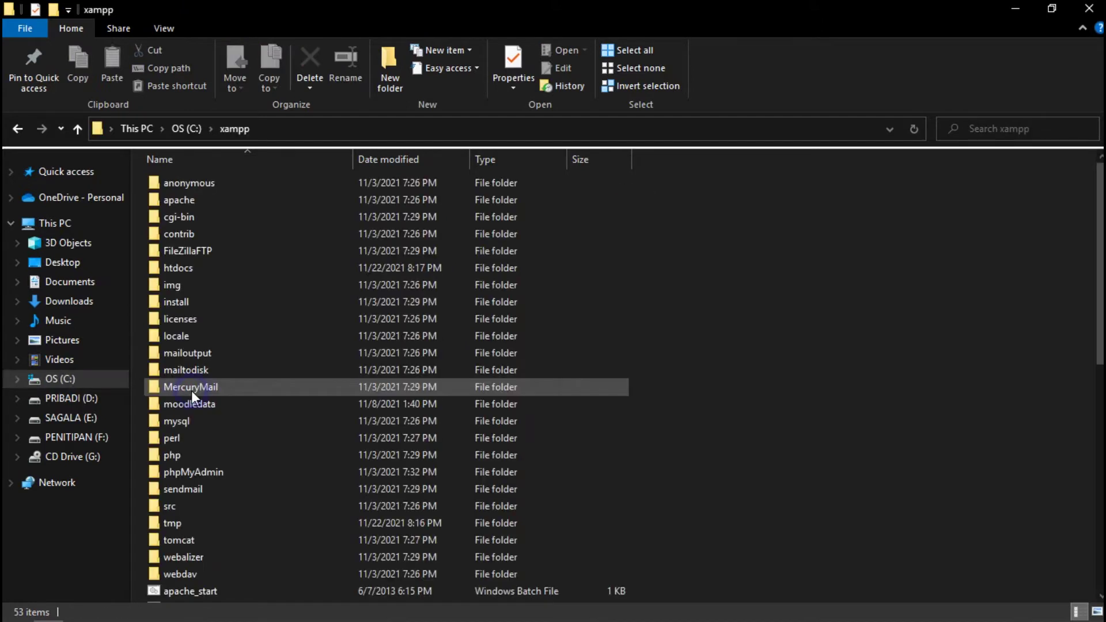
double_click(201, 268)
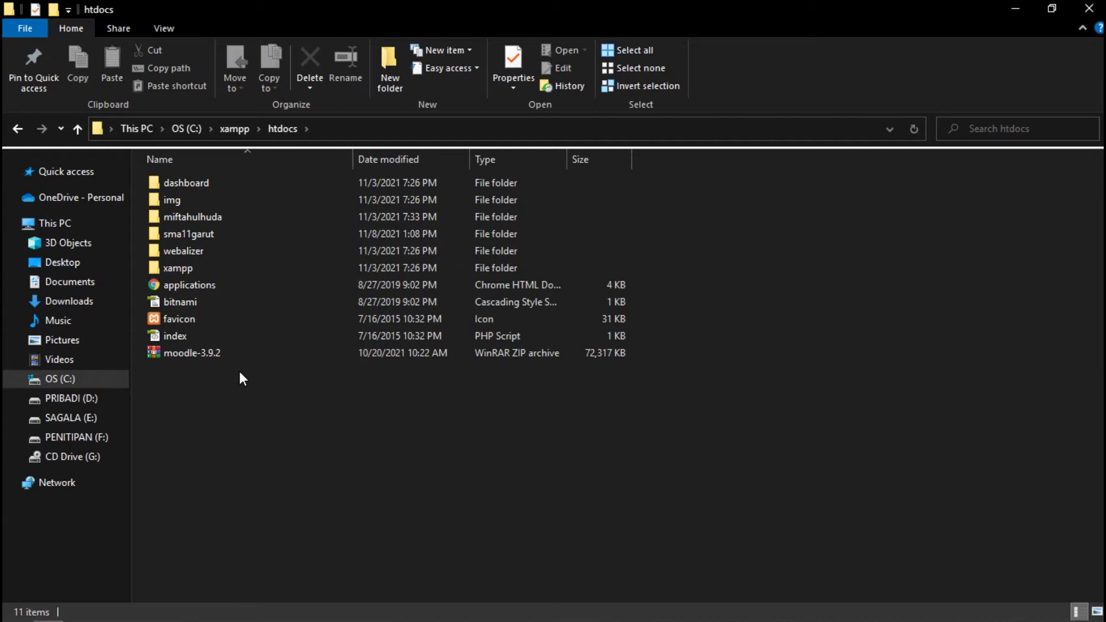
Extract the moodle-3.9.2 archive into htdocs from its right-click menu.
right_click(239, 356)
left_click(190, 352)
right_click(193, 352)
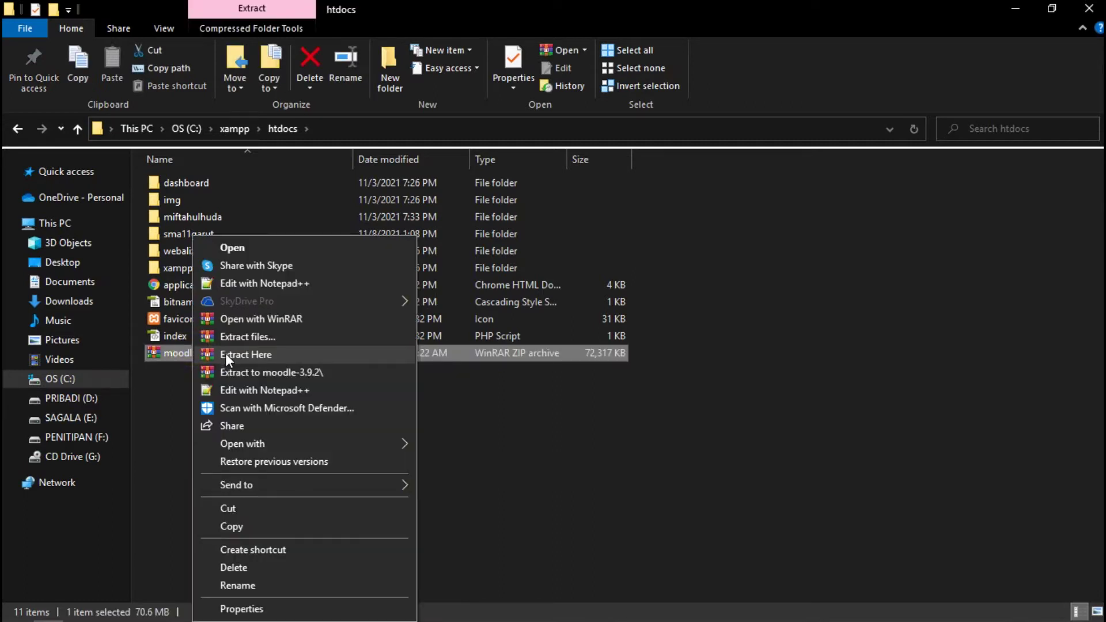
left_click(181, 374)
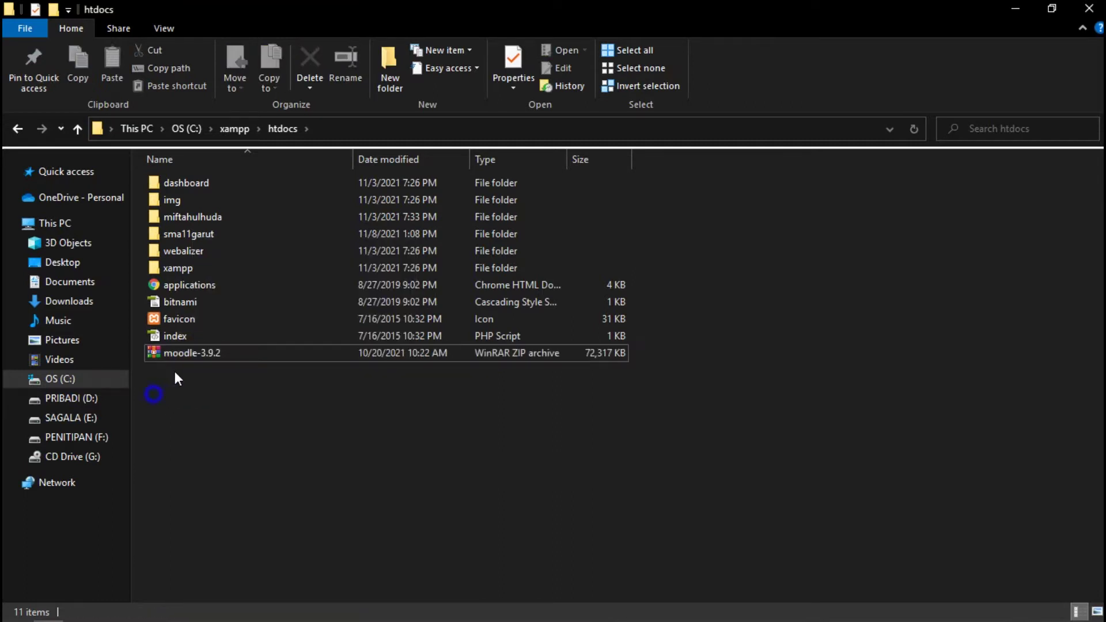
right_click(185, 354)
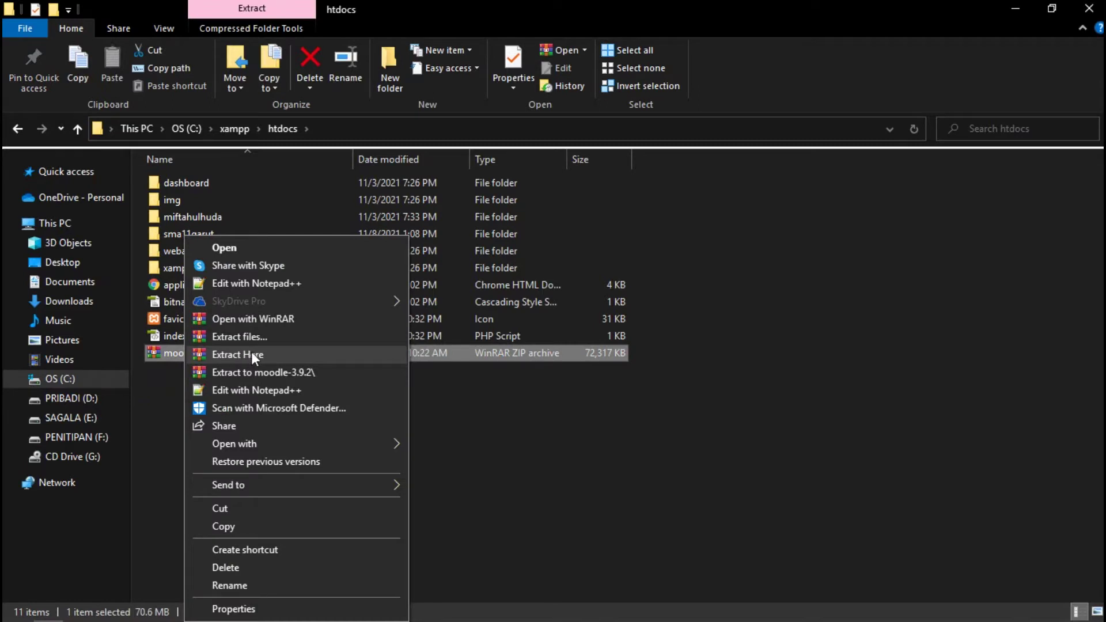
left_click(252, 353)
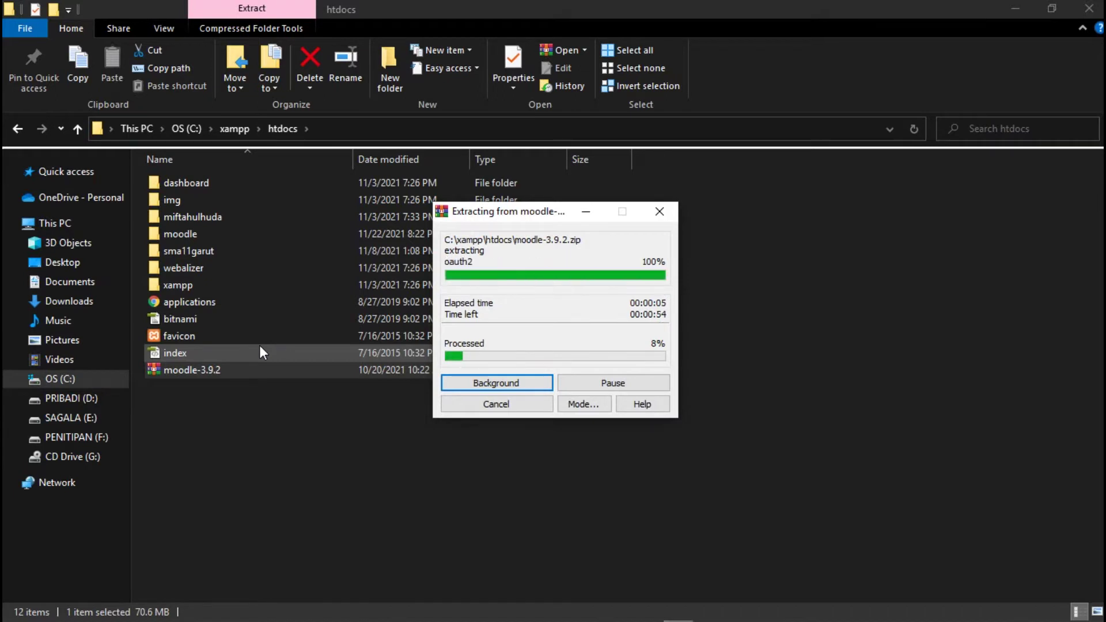
Let extraction run in the background, then bring htdocs and the Firefox dashboard forward.
left_click(305, 370)
left_click(690, 610)
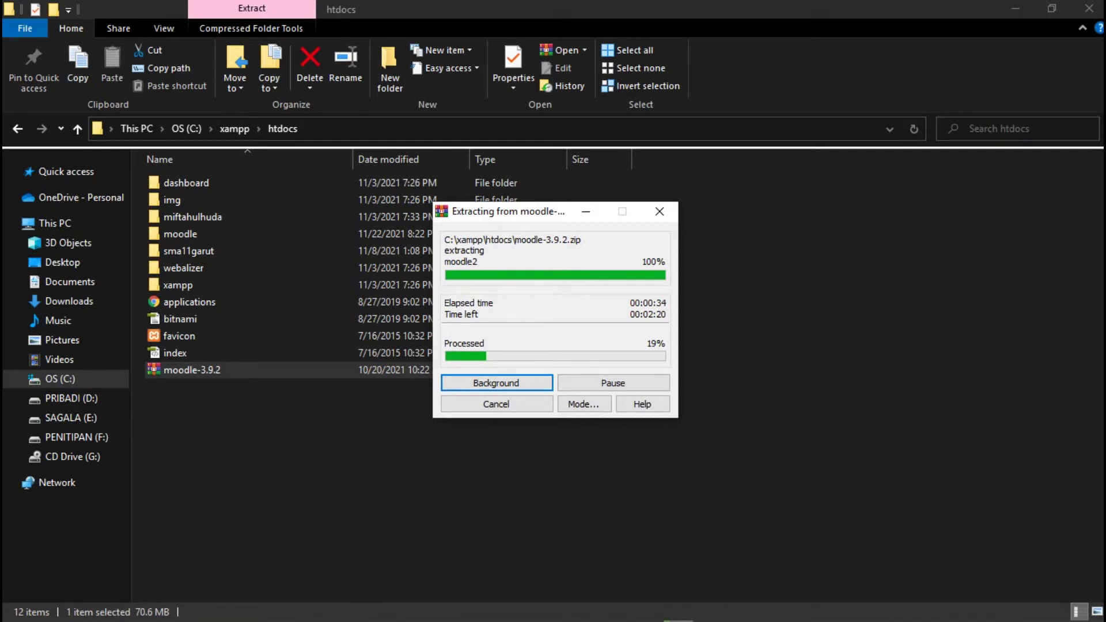
left_click(261, 495)
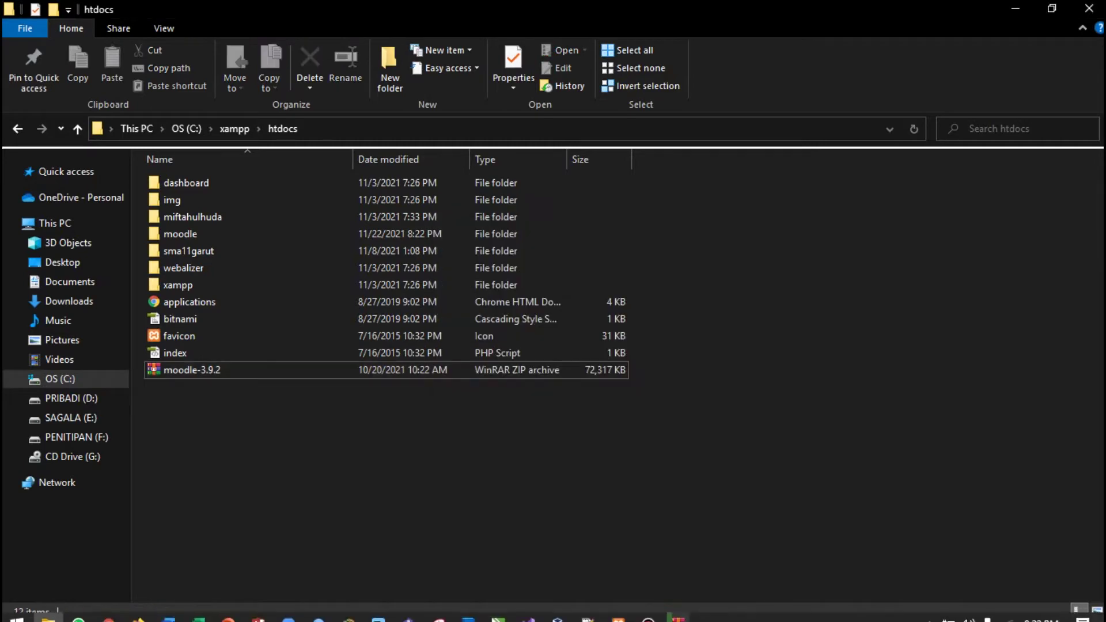
left_click(139, 610)
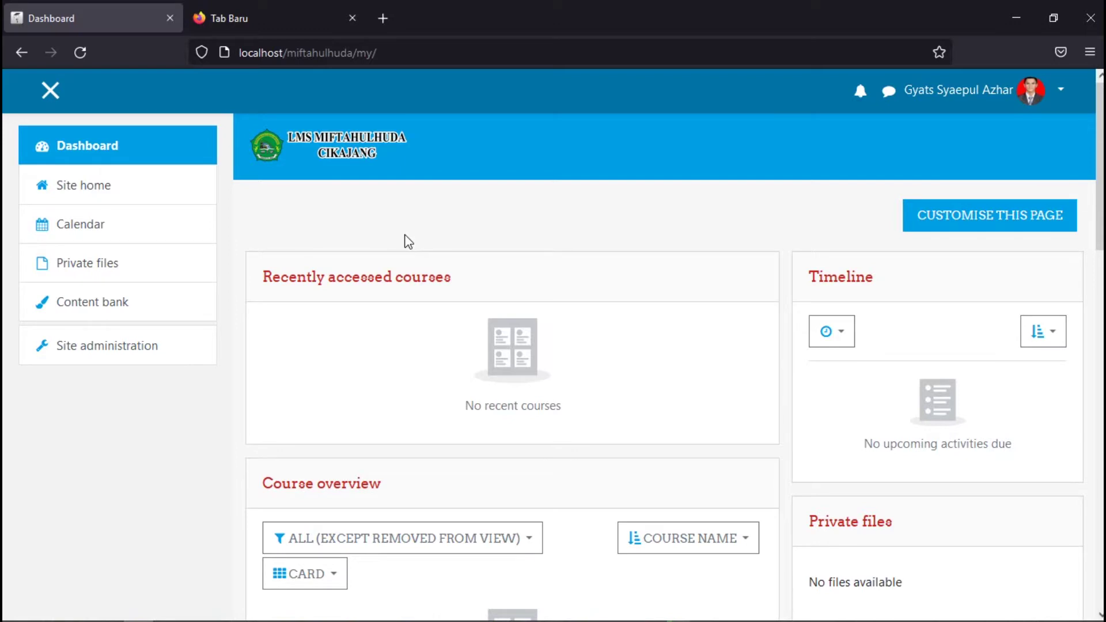
Check the site's address, view the Site home welcome page, then return to the Dashboard.
left_click(401, 51)
left_click(415, 52)
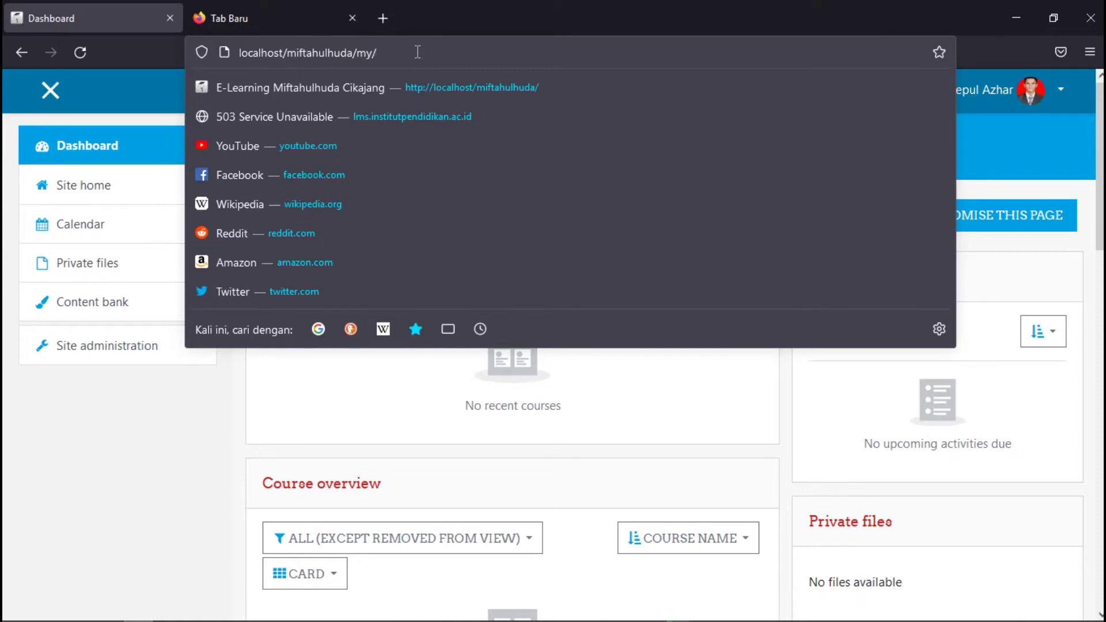
left_click(137, 407)
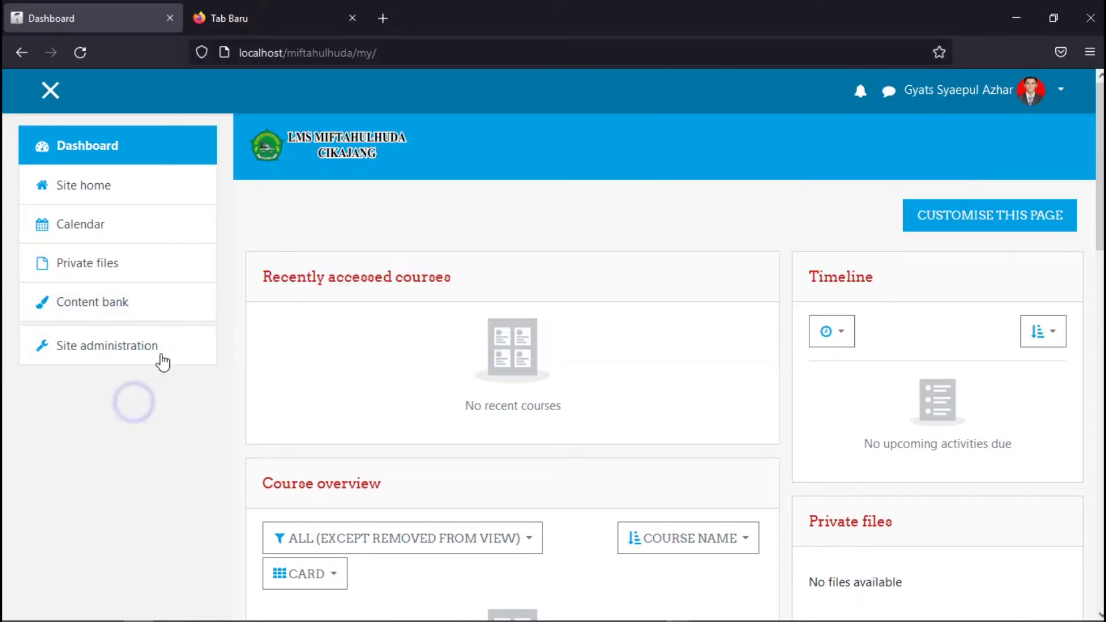
left_click(149, 187)
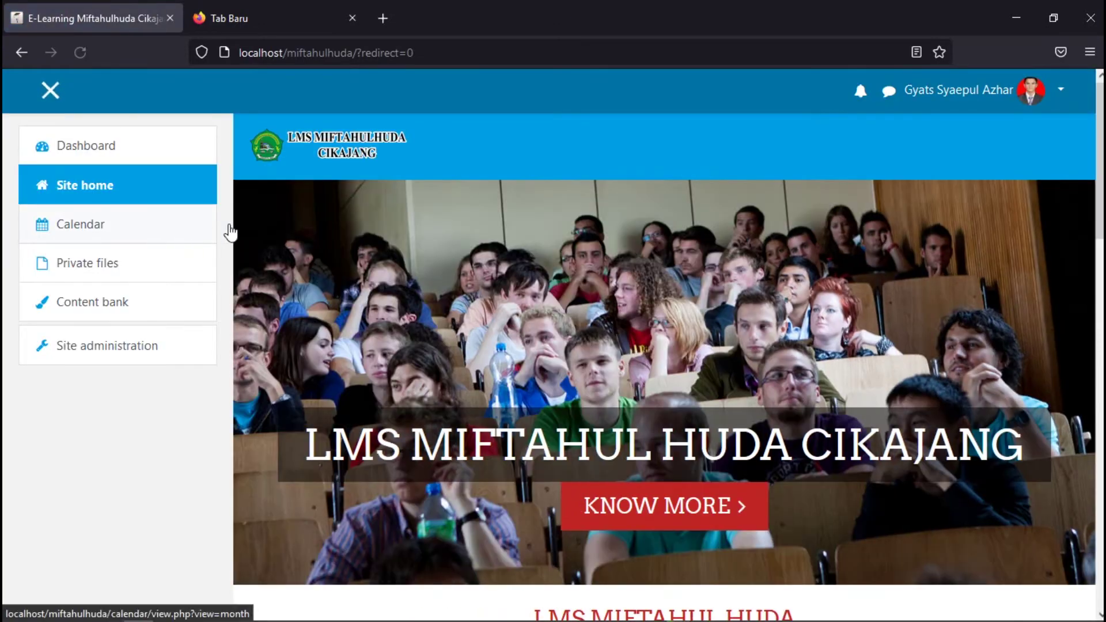
scroll(550, 378, "down", 5)
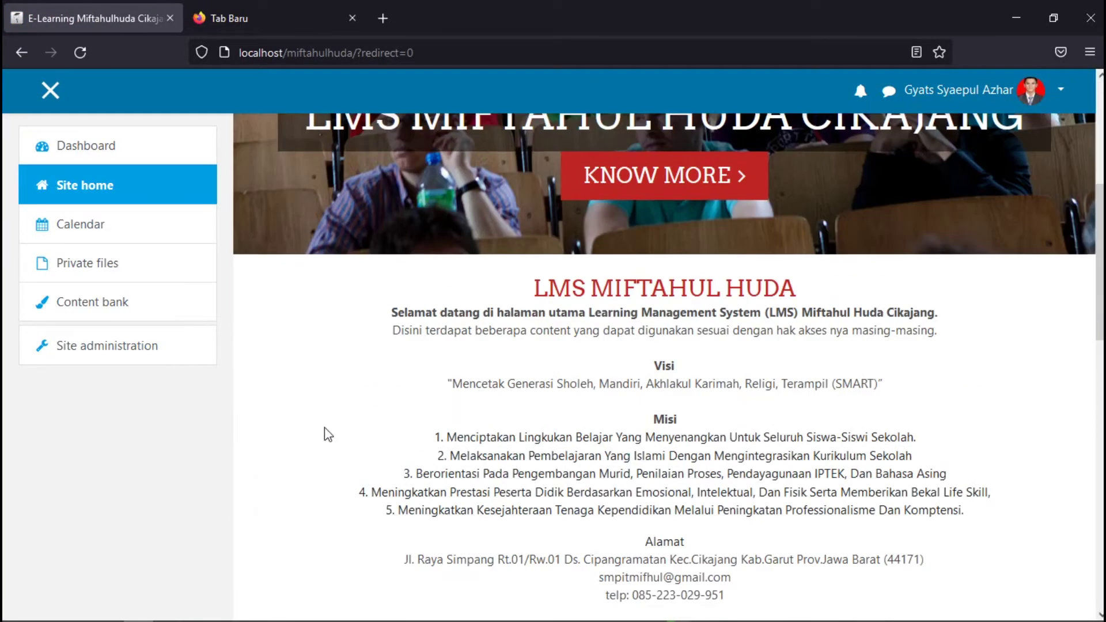
scroll(323, 434, "up", 5)
left_click(377, 140)
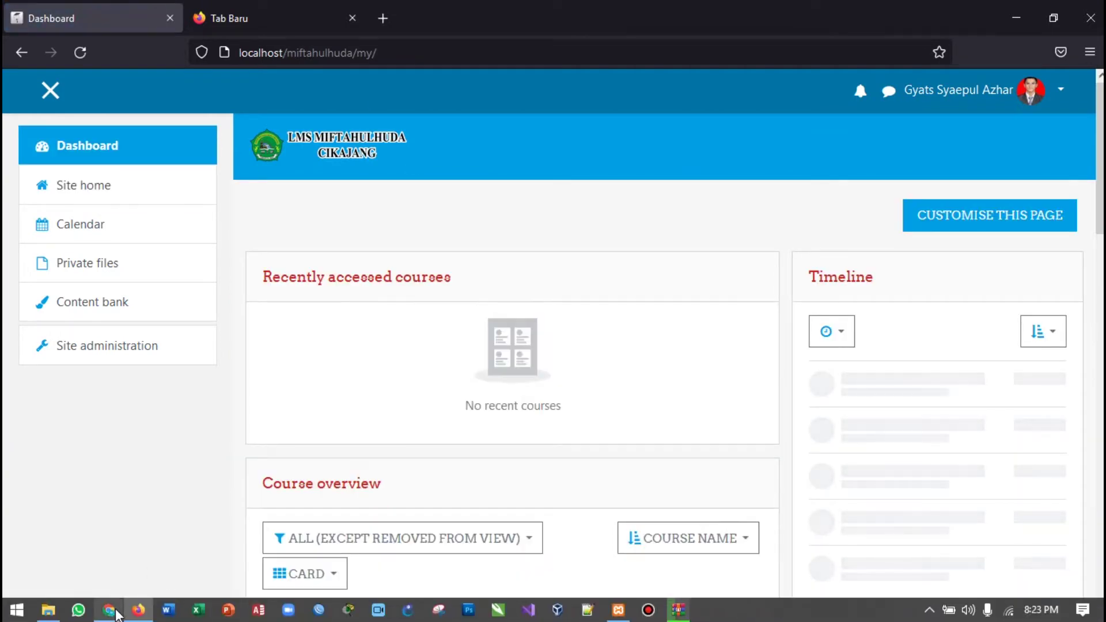
Glance at Chrome's Moodle downloads page, minimize it, and check the extraction progress.
left_click(111, 611)
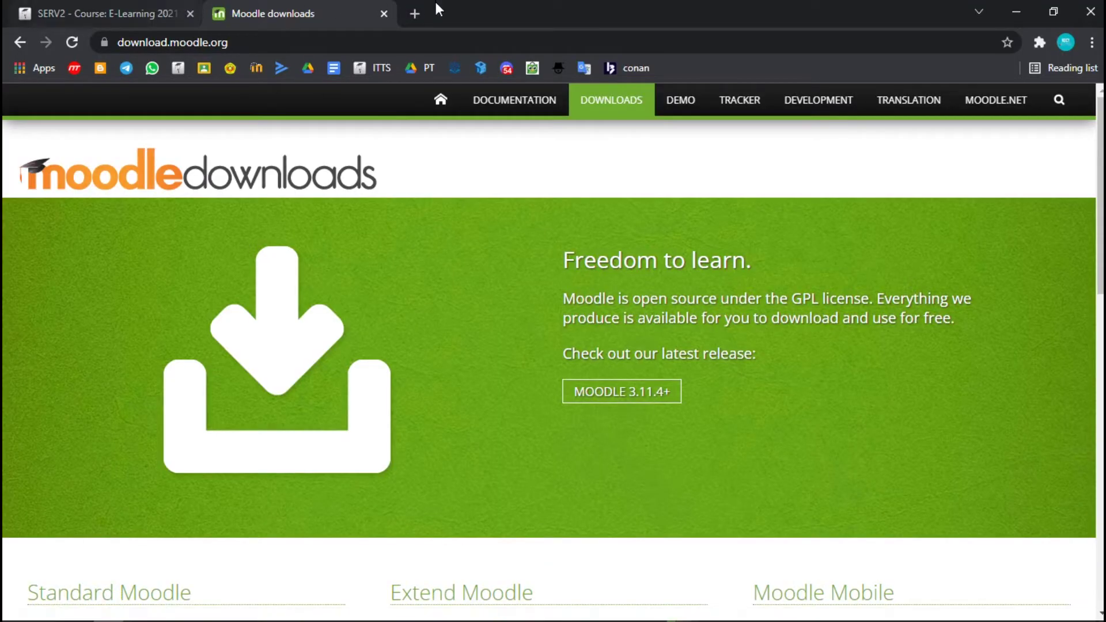
left_click(1016, 12)
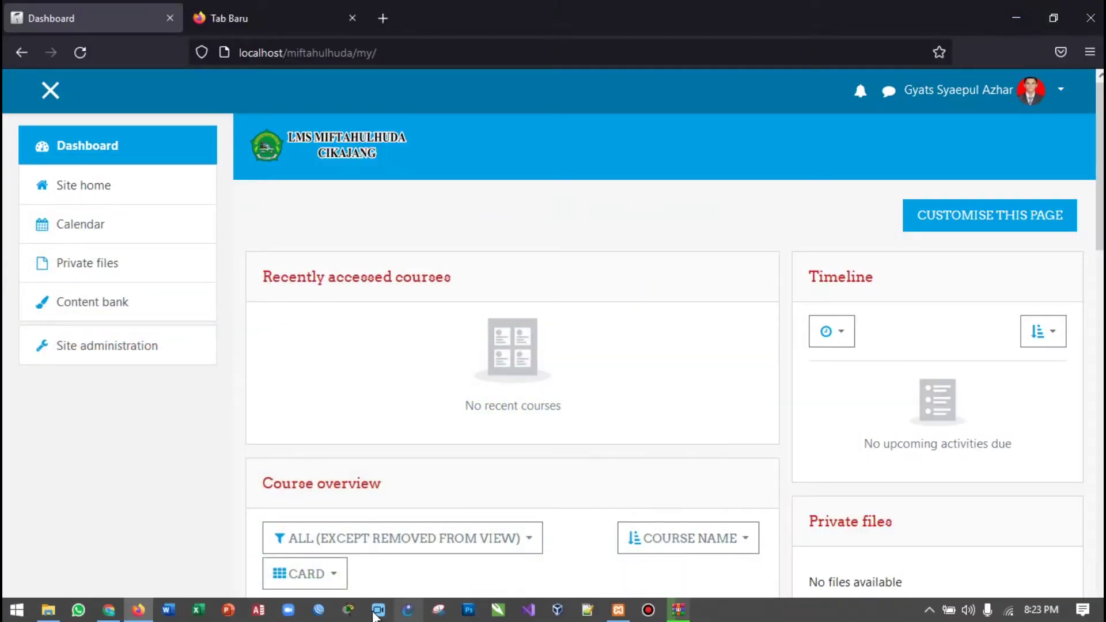
left_click(680, 611)
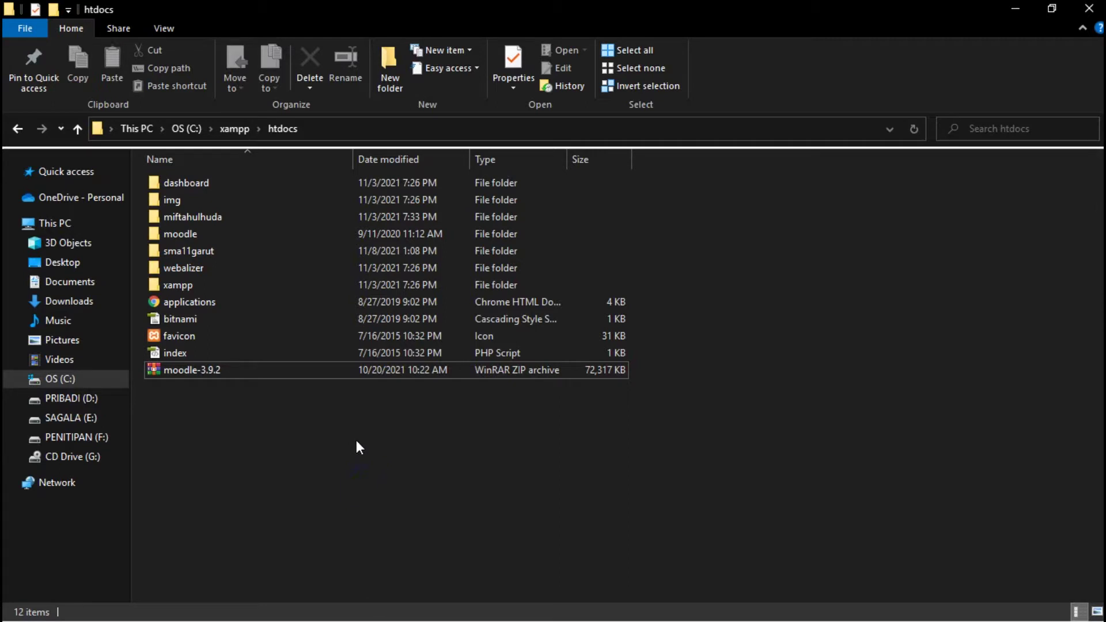
Inspect the newly extracted moodle folder and the moodle-3.9.2 archive in htdocs.
left_click(213, 232)
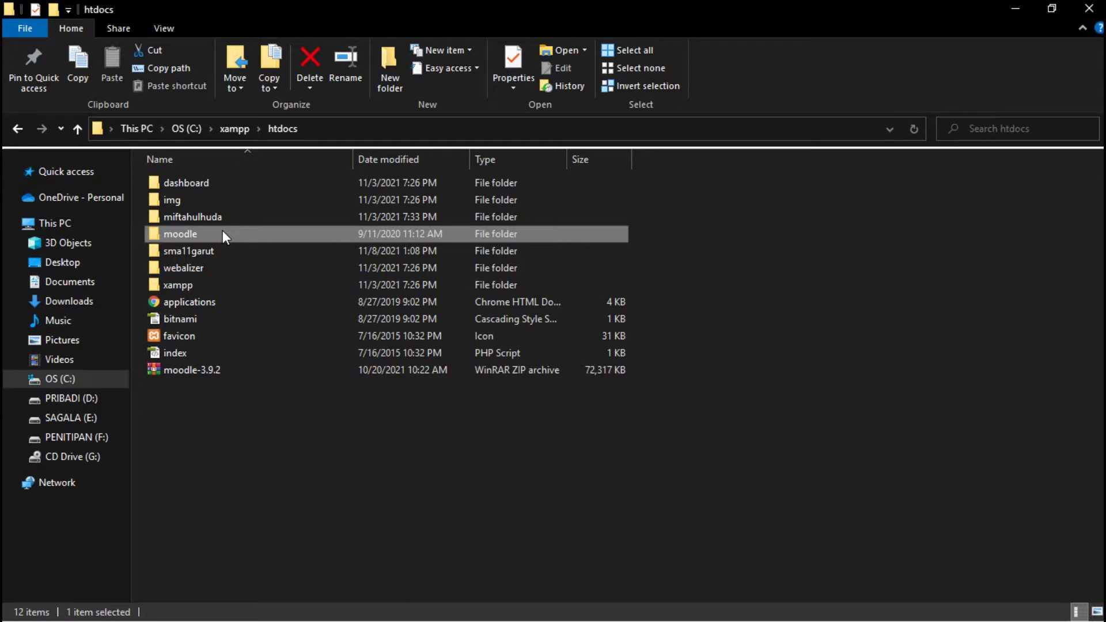
left_click(240, 443)
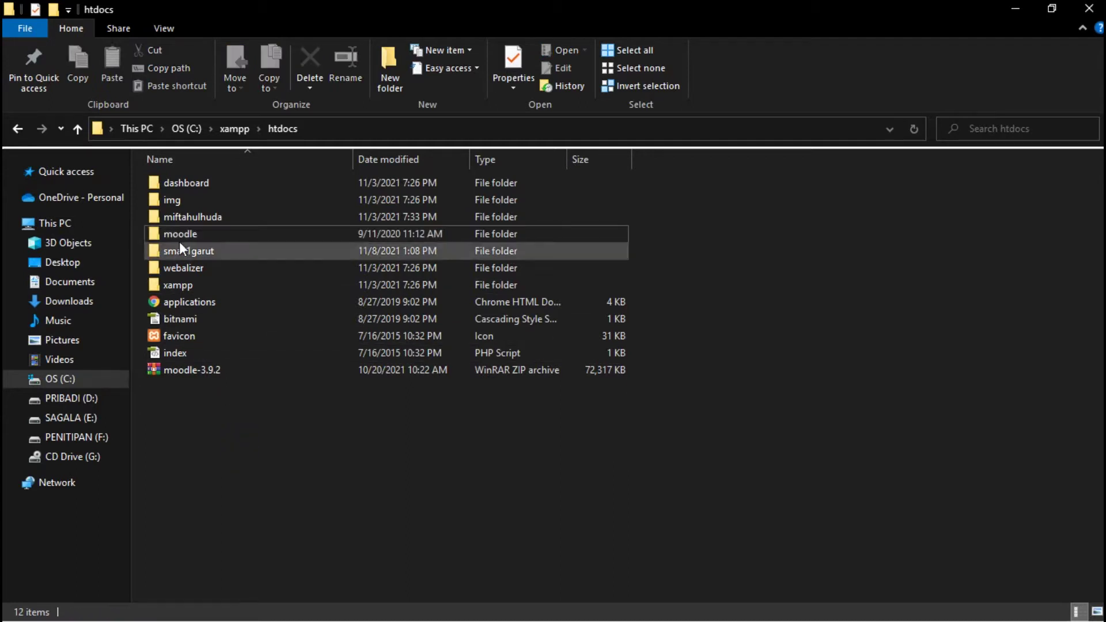
left_click(200, 372)
left_click(238, 433)
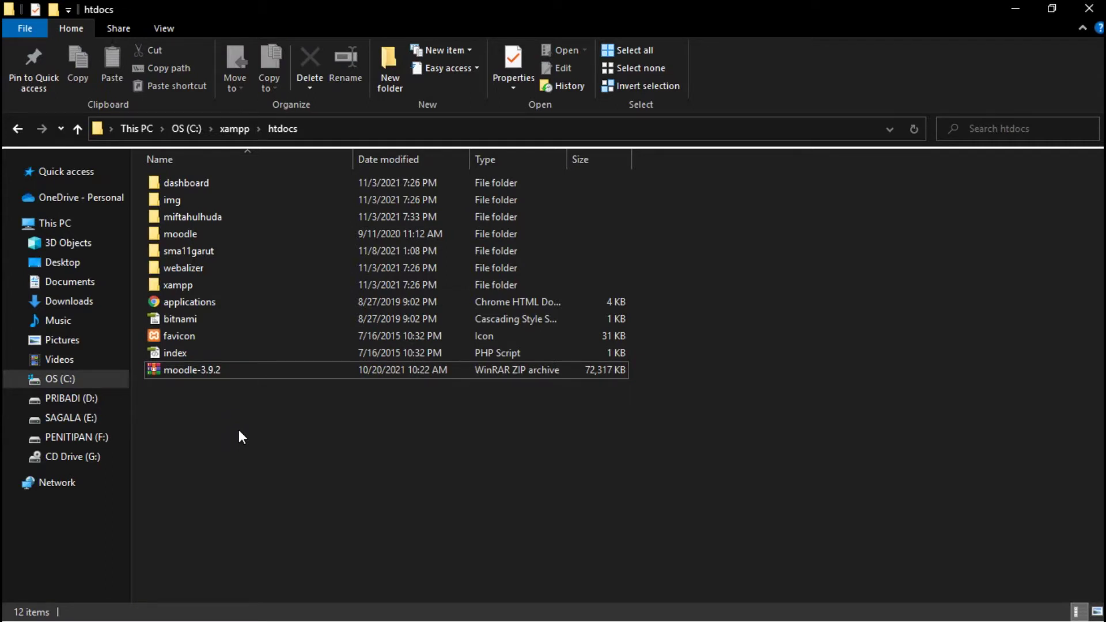
left_click(220, 234)
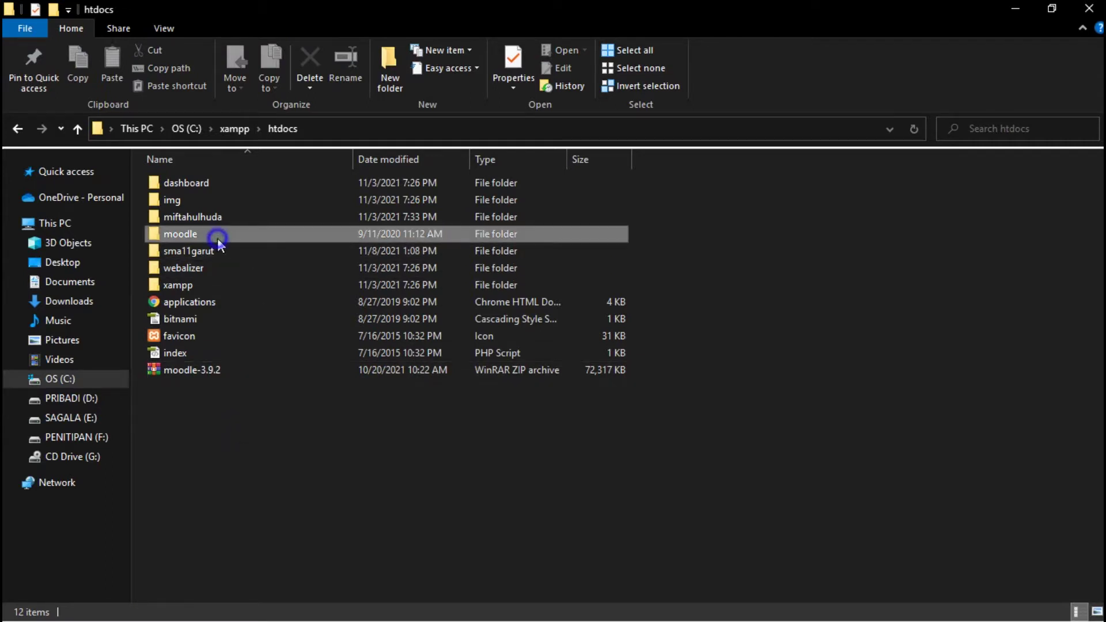
left_click(286, 443)
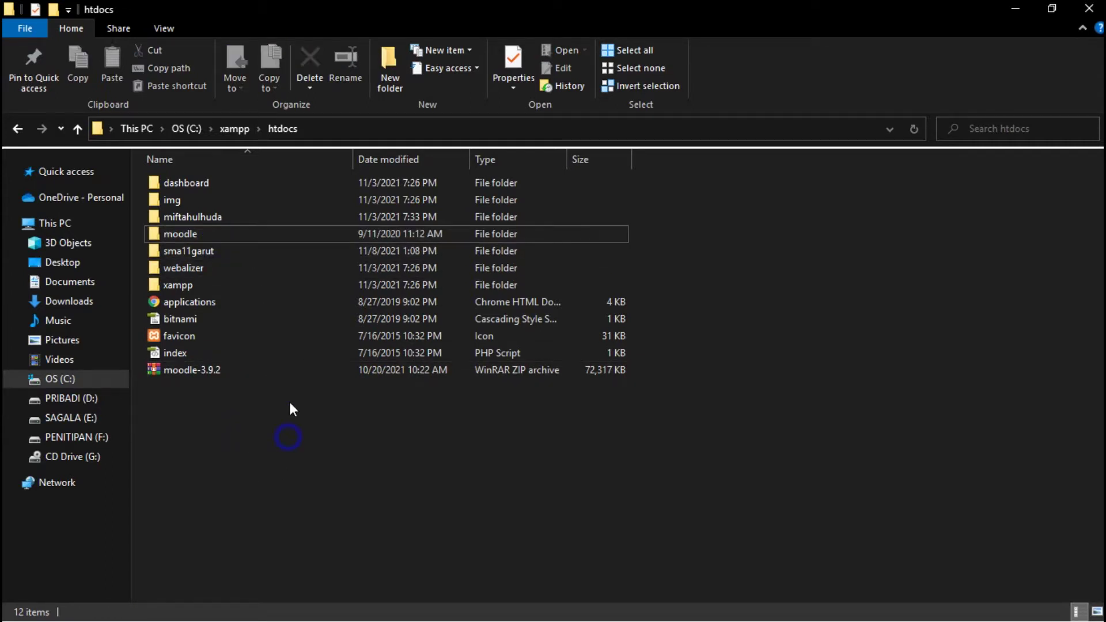
left_click(219, 234)
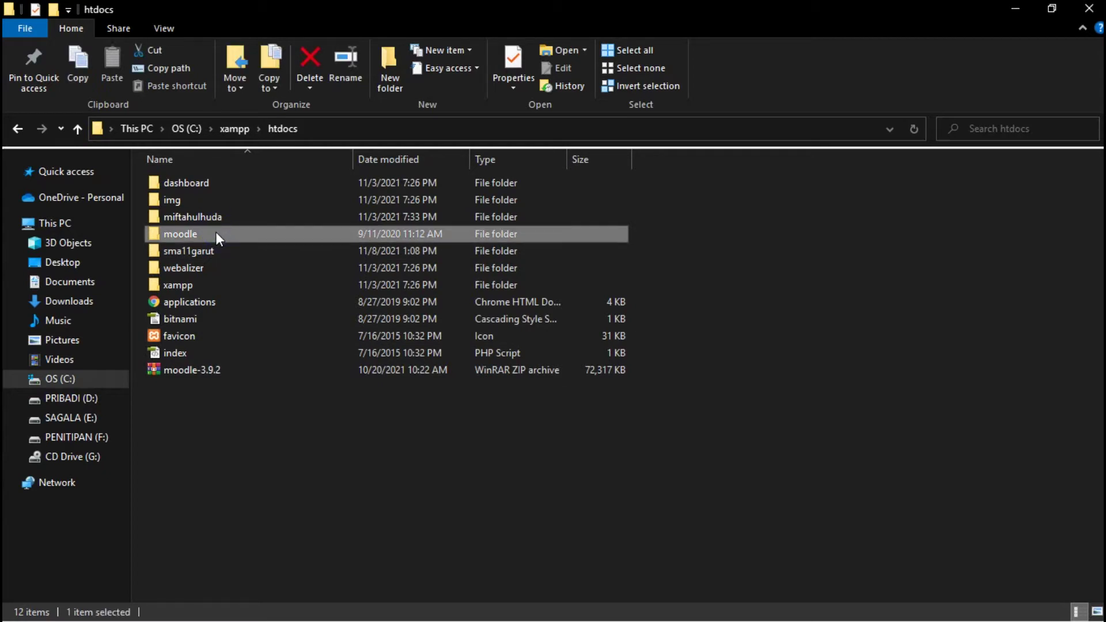
Navigate from drive C: through xampp into htdocs and select the moodle folder.
left_click(72, 380)
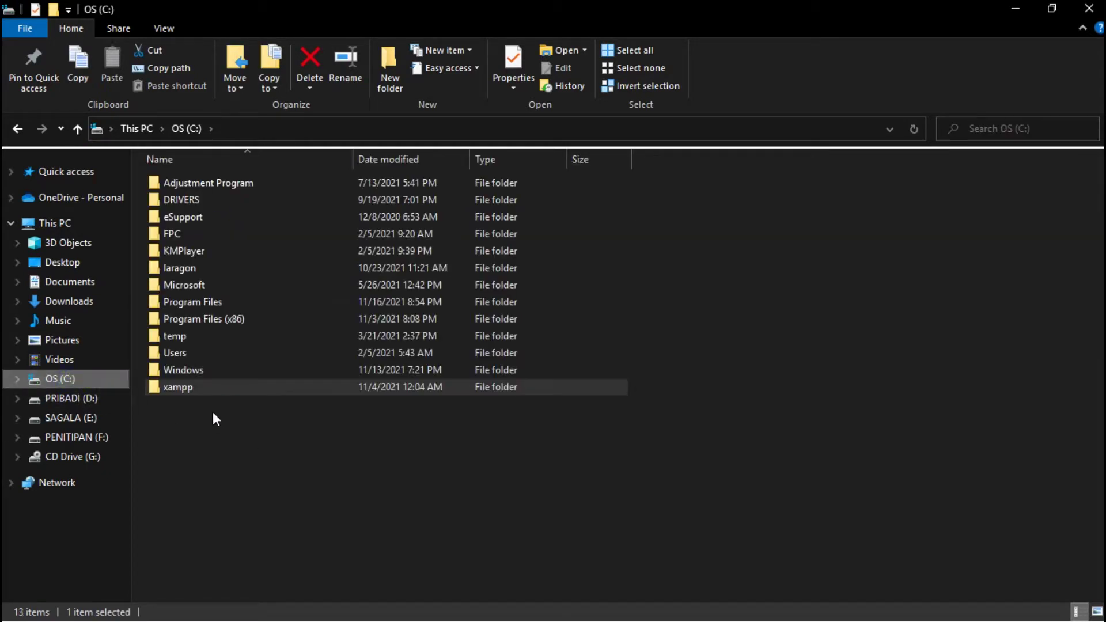
left_click(166, 396)
double_click(165, 396)
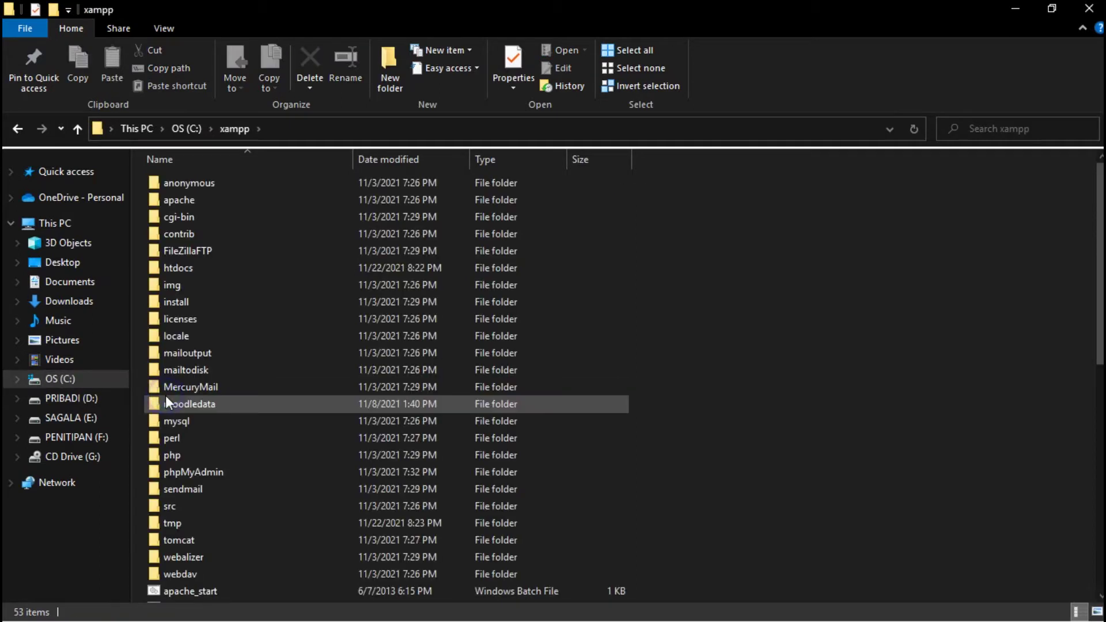
double_click(183, 270)
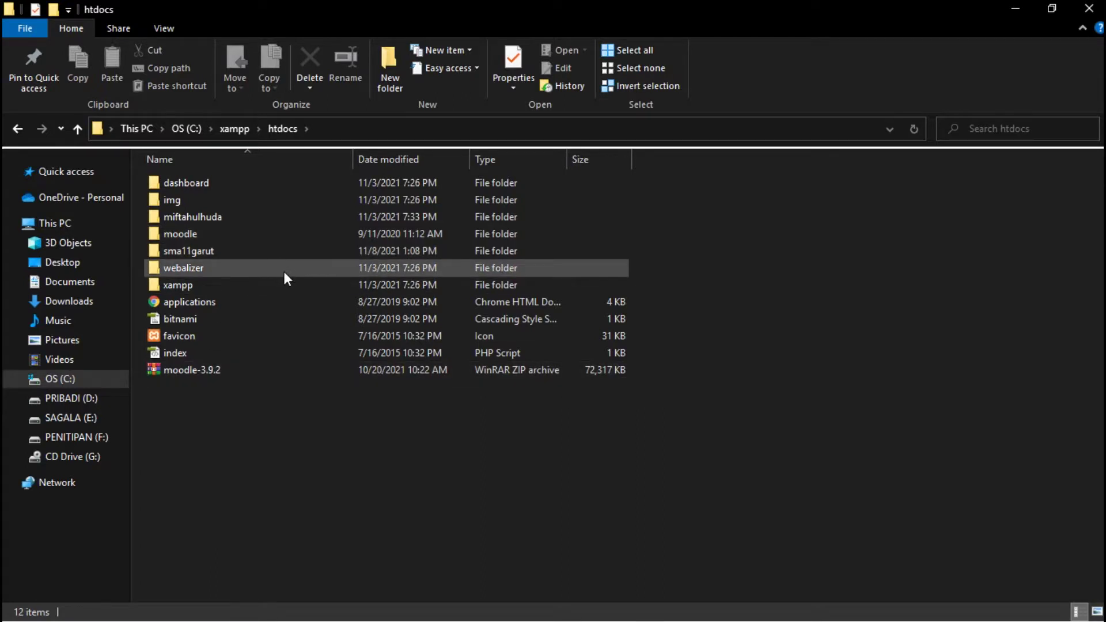
left_click(198, 237)
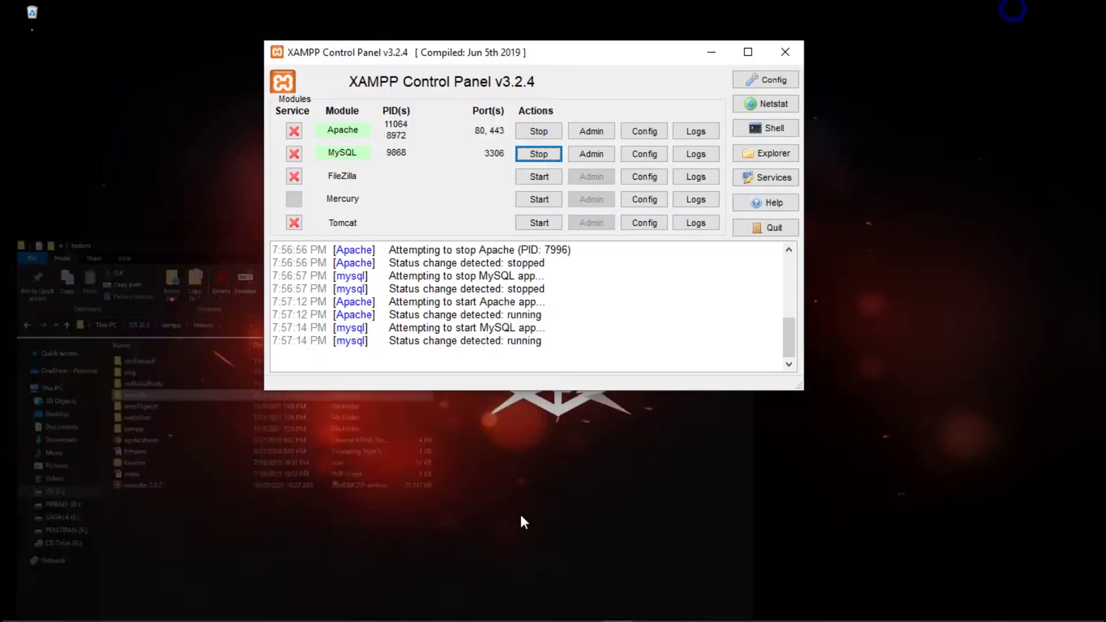
In Firefox, switch to the empty new tab and close the old Moodle Dashboard tab.
left_click(130, 612)
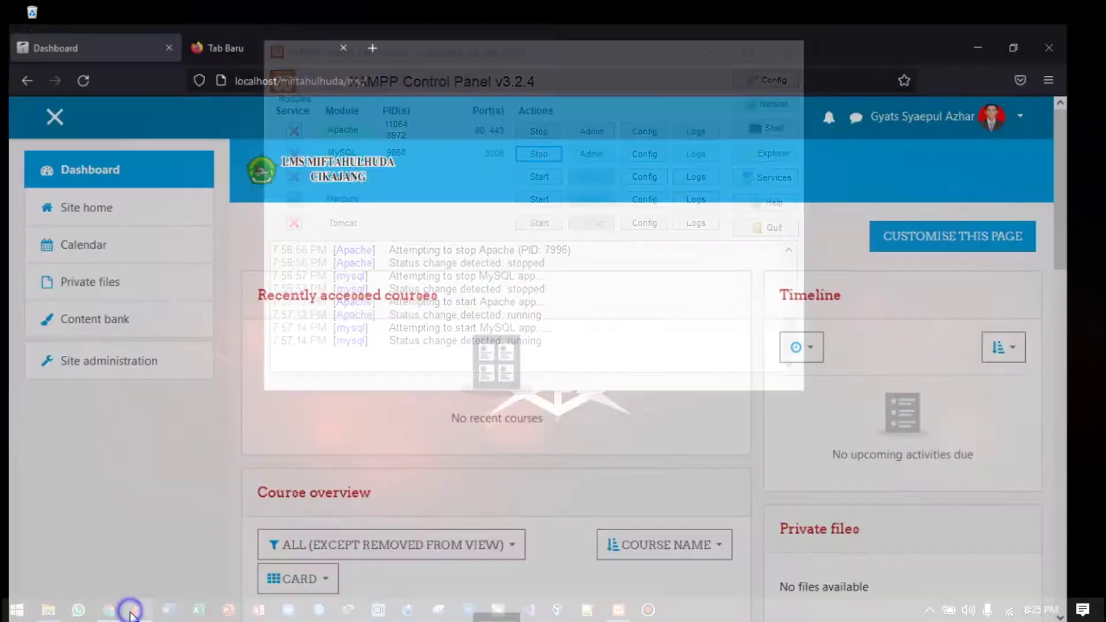
left_click(195, 27)
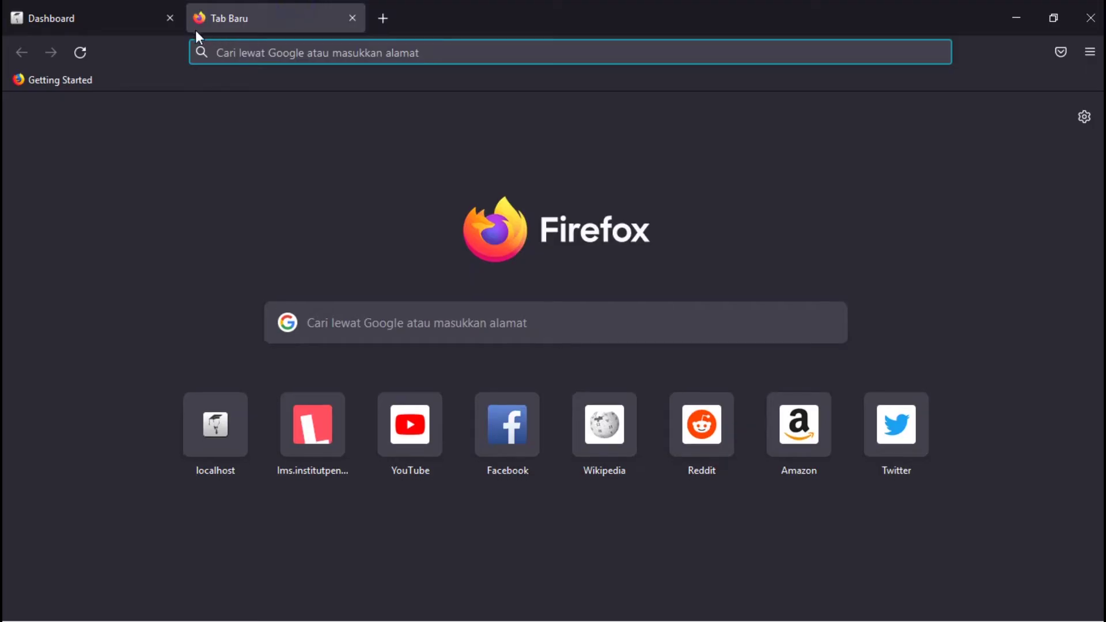
left_click(170, 18)
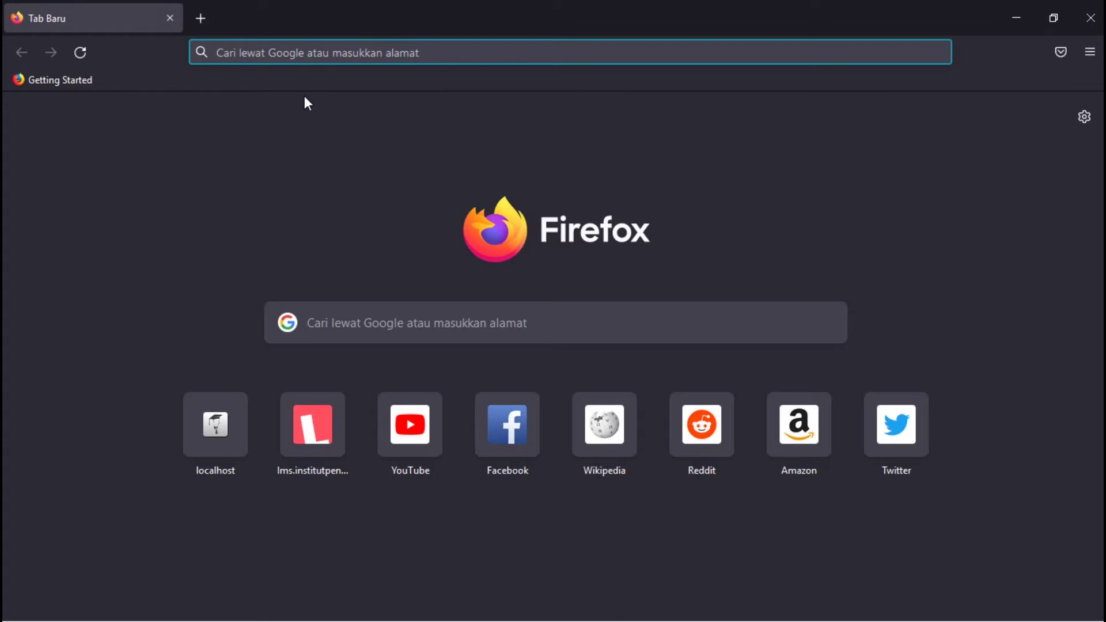
Load localhost/moodle to reach the installer's language page, then minimize Firefox.
type("local")
key("Right")
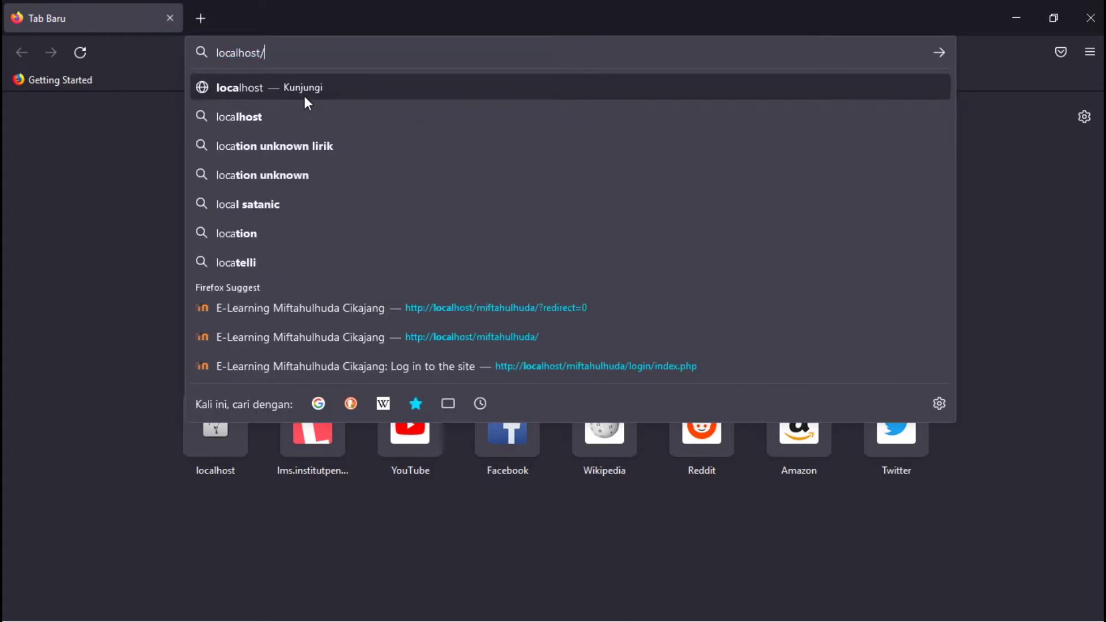
type("moodle")
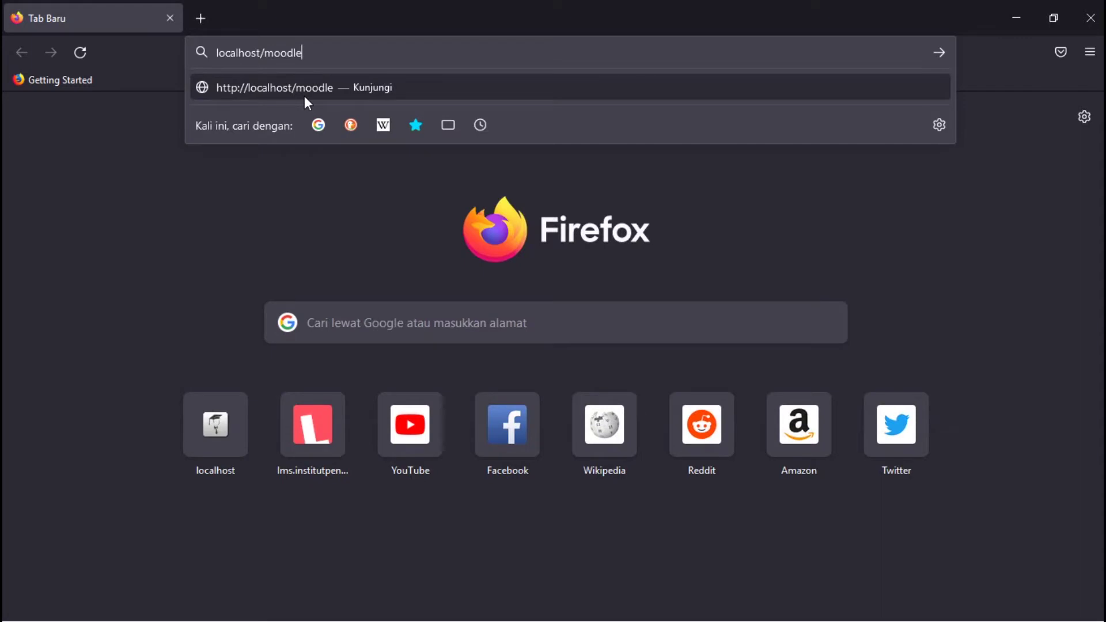
key("Return")
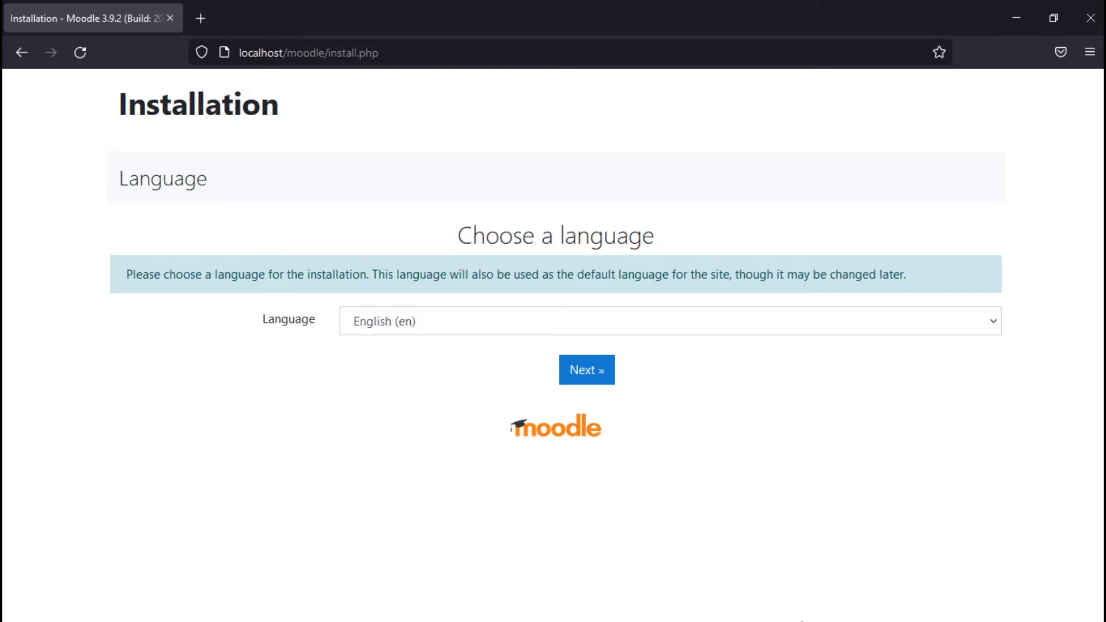
left_click(1014, 14)
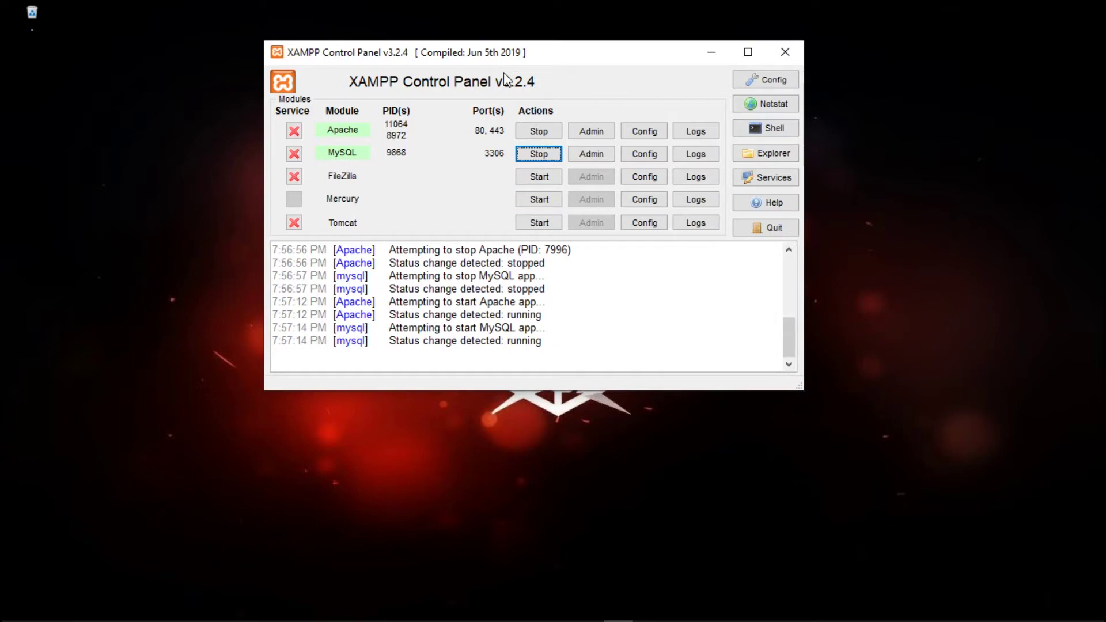
Stop the Apache and MySQL services, then reload the Moodle installer page in Firefox.
left_click(547, 131)
left_click(550, 156)
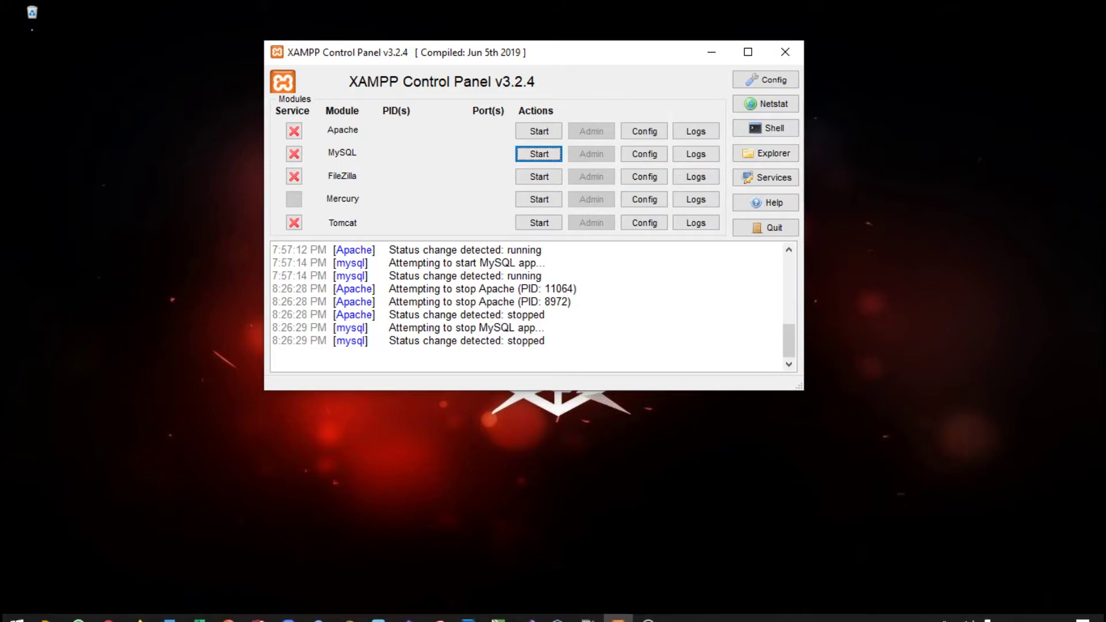
mouse_move(137, 610)
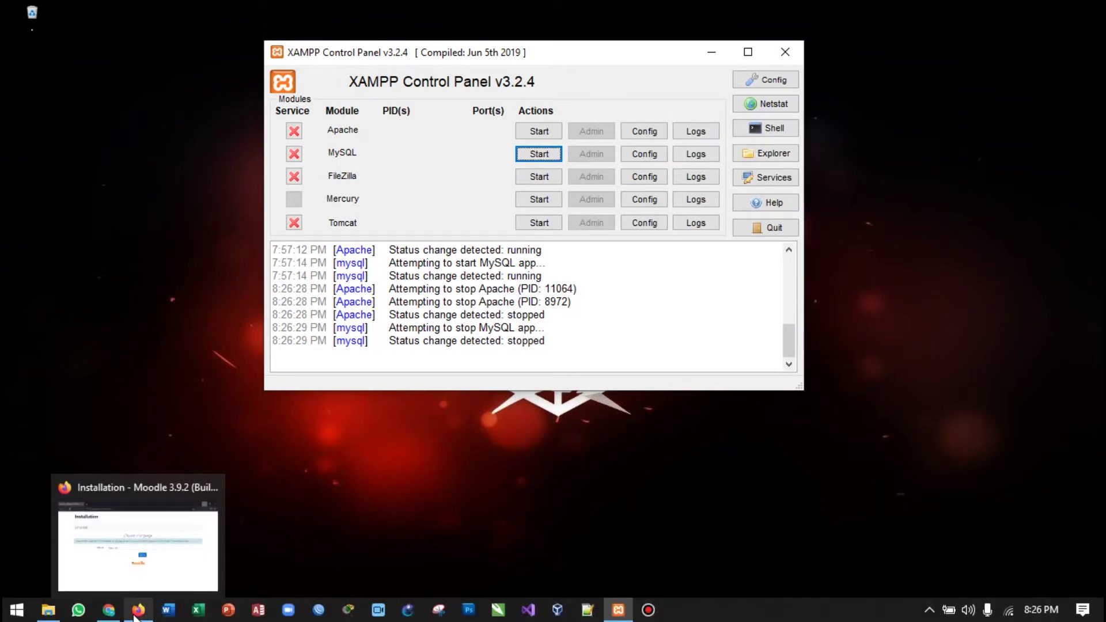
left_click(139, 611)
left_click(80, 53)
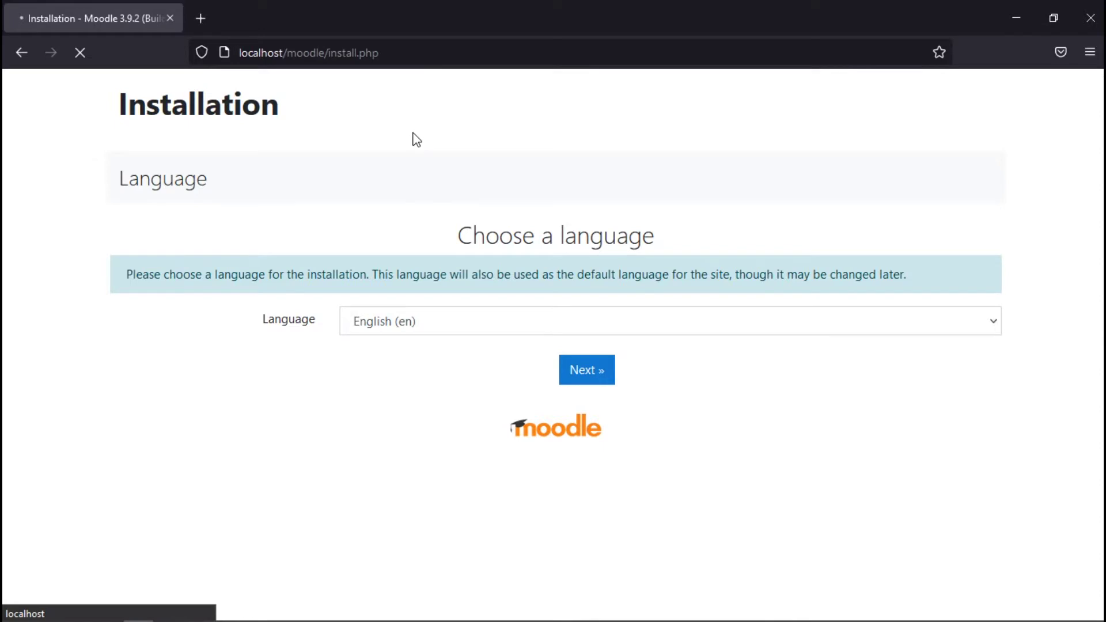
Load localhost/moodle in Firefox, which now fails with a cannot-connect error.
left_click(431, 42)
type("lo")
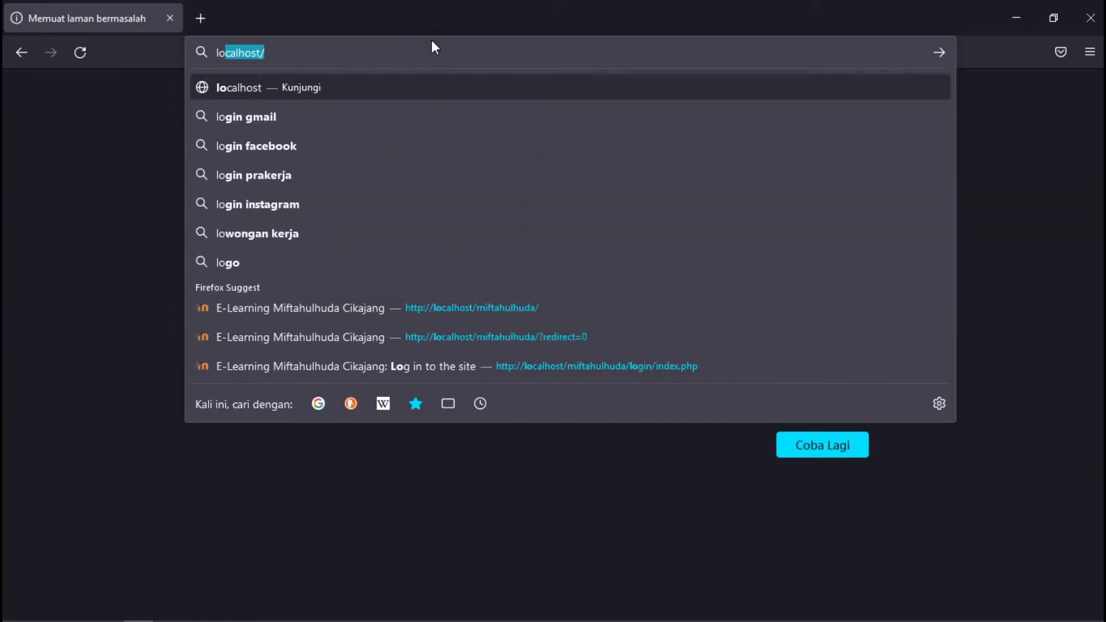
type("calhost/moodle")
key("Return")
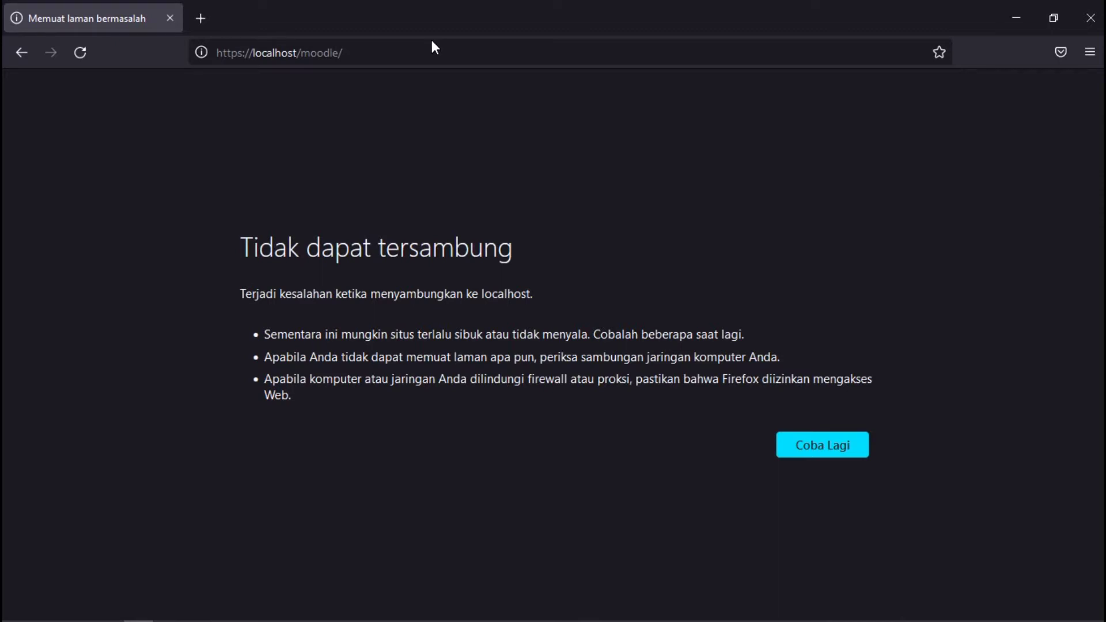
mouse_move(639, 613)
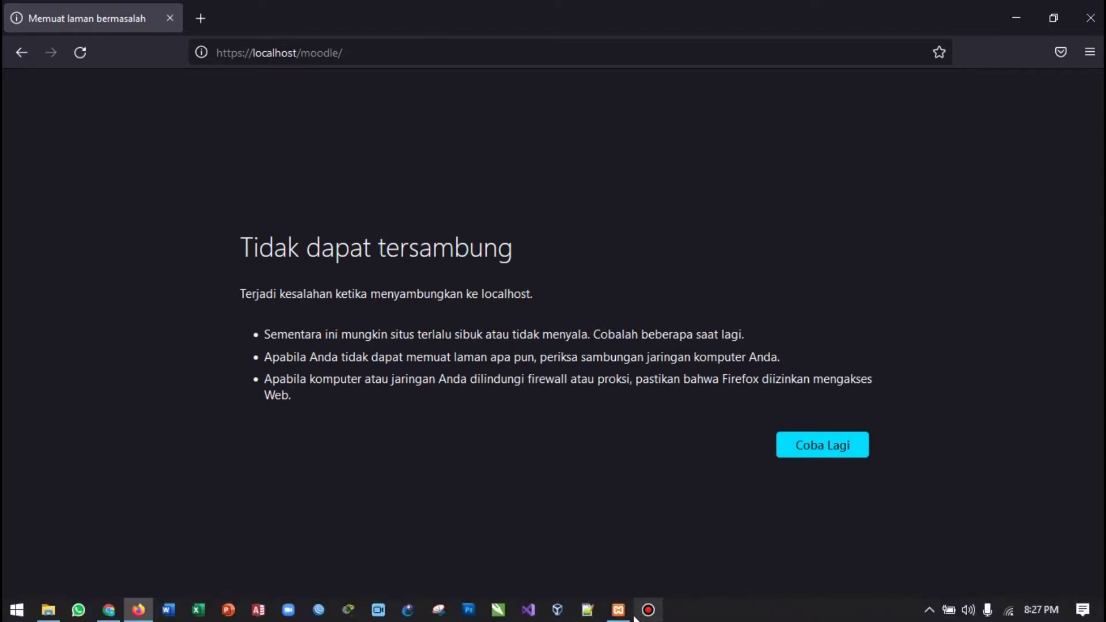
Bring the XAMPP Control Panel to the front, where Apache and MySQL are stopped.
left_click(620, 613)
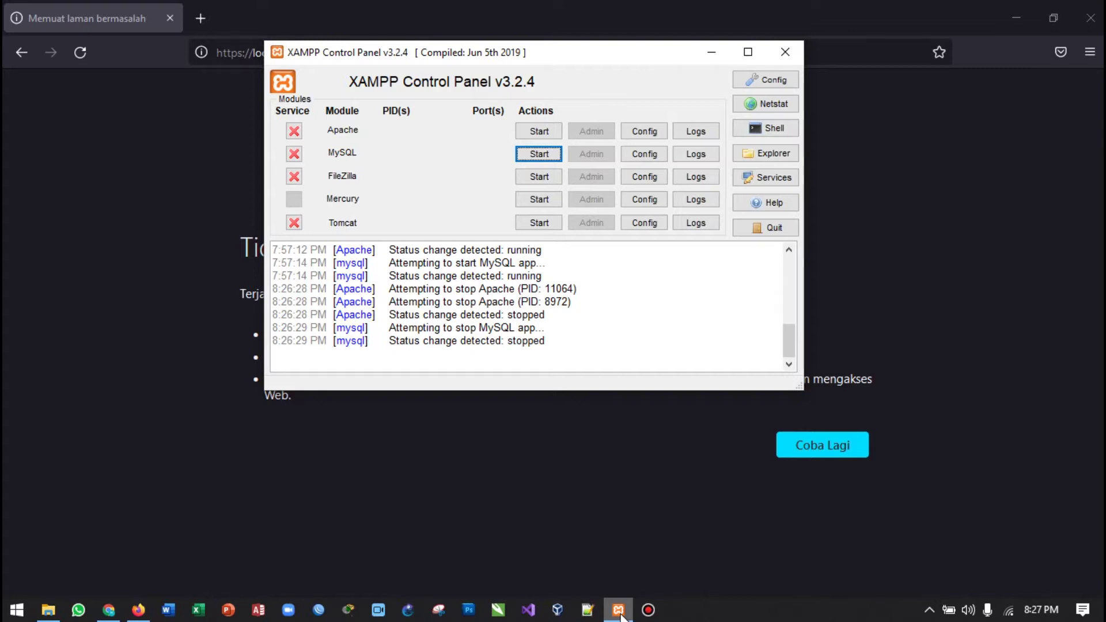
left_click(712, 52)
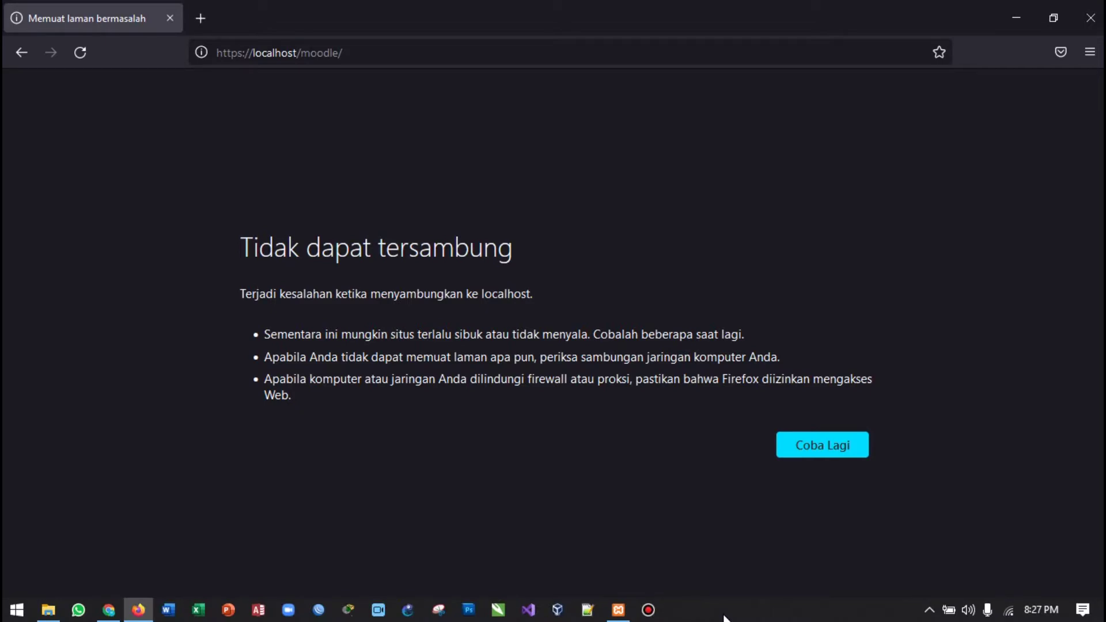
left_click(617, 610)
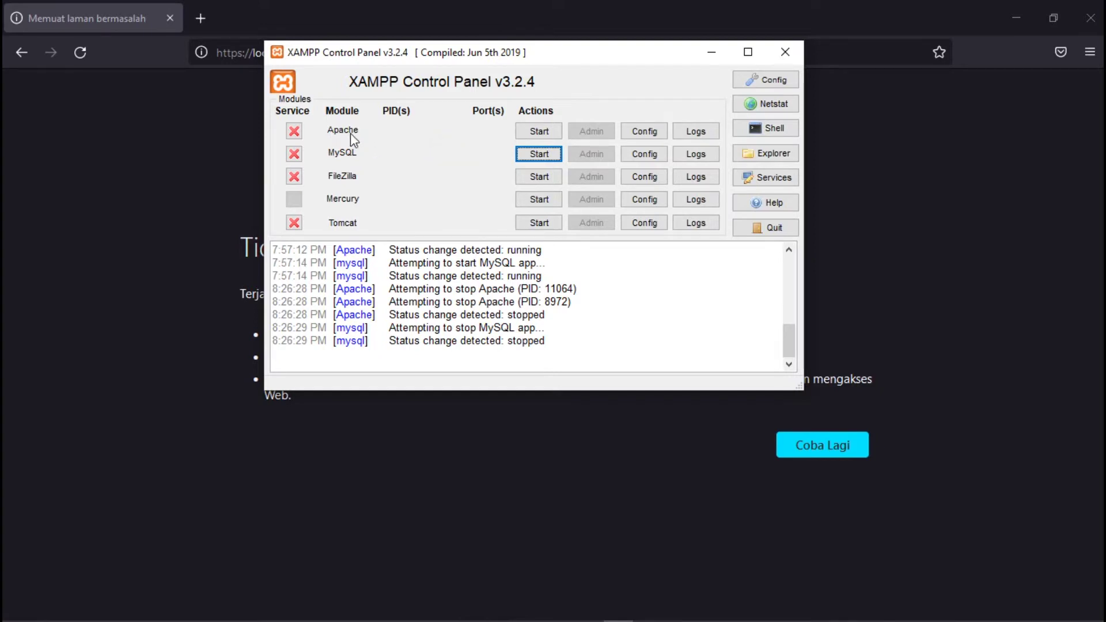
Start Apache and MySQL in XAMPP, then retry loading the Moodle page in Firefox.
left_click(540, 131)
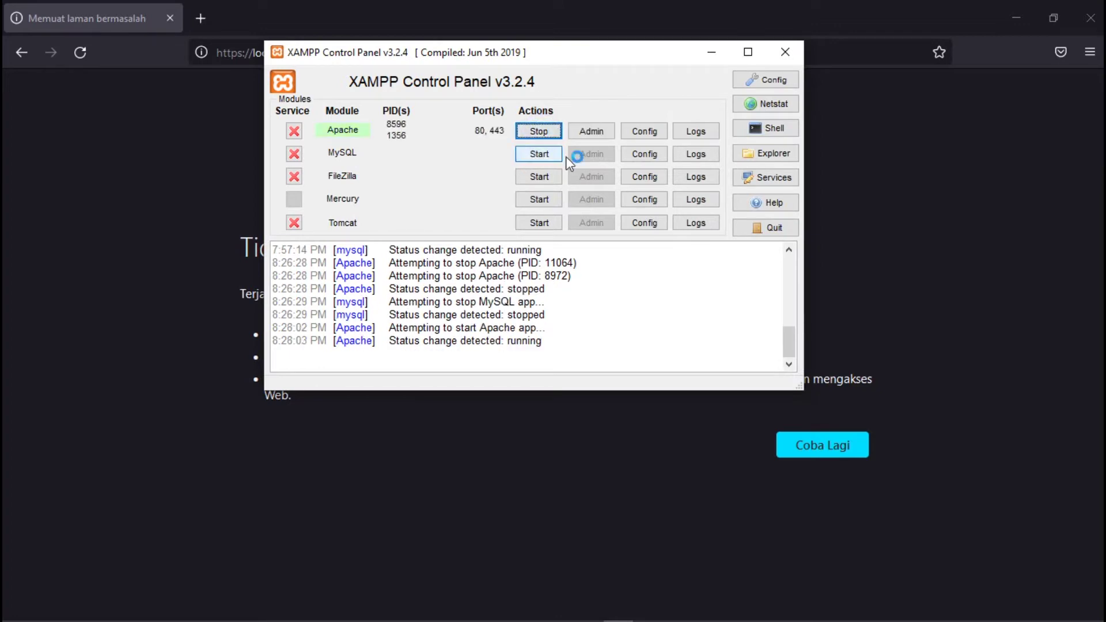
left_click(541, 156)
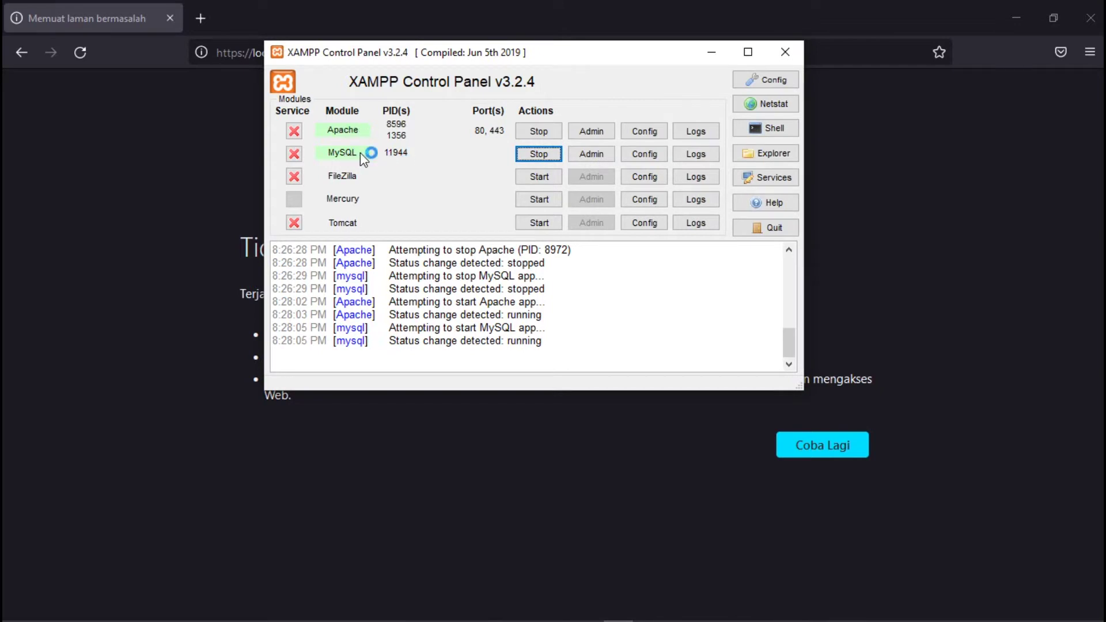
left_click(711, 52)
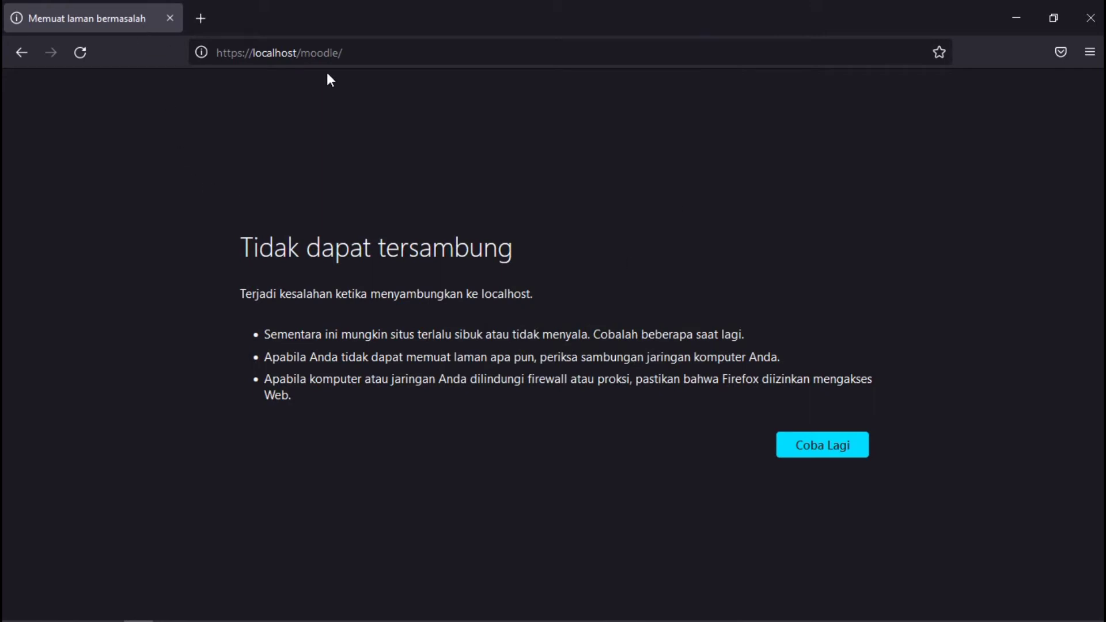
left_click(82, 55)
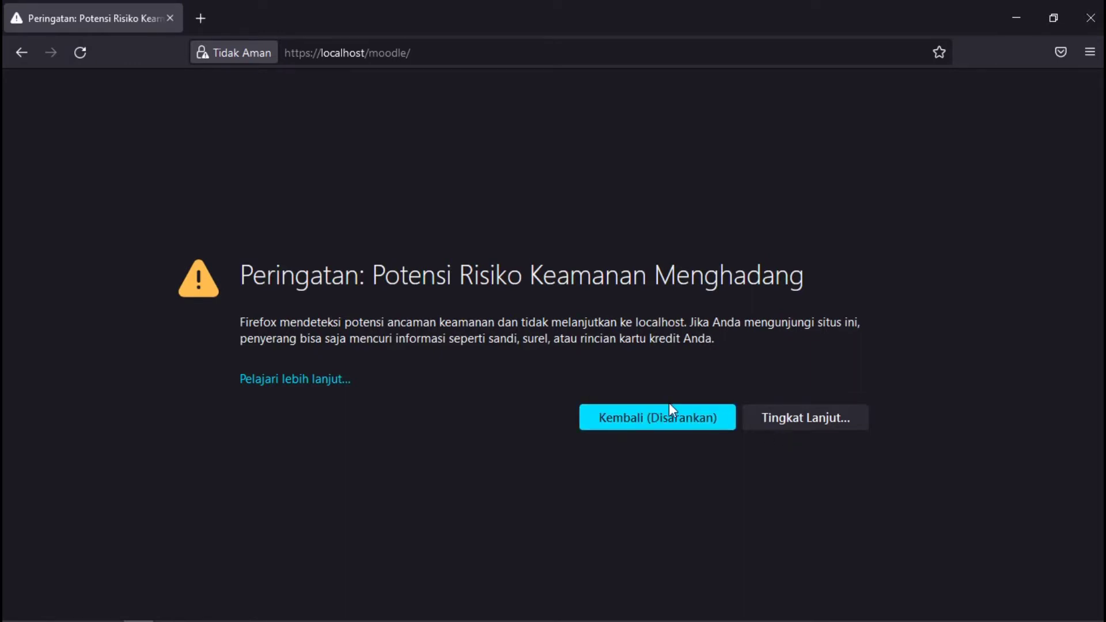
Reload localhost/moodle to reach install.php, confirming in XAMPP that Apache and MySQL are running.
left_click(369, 53)
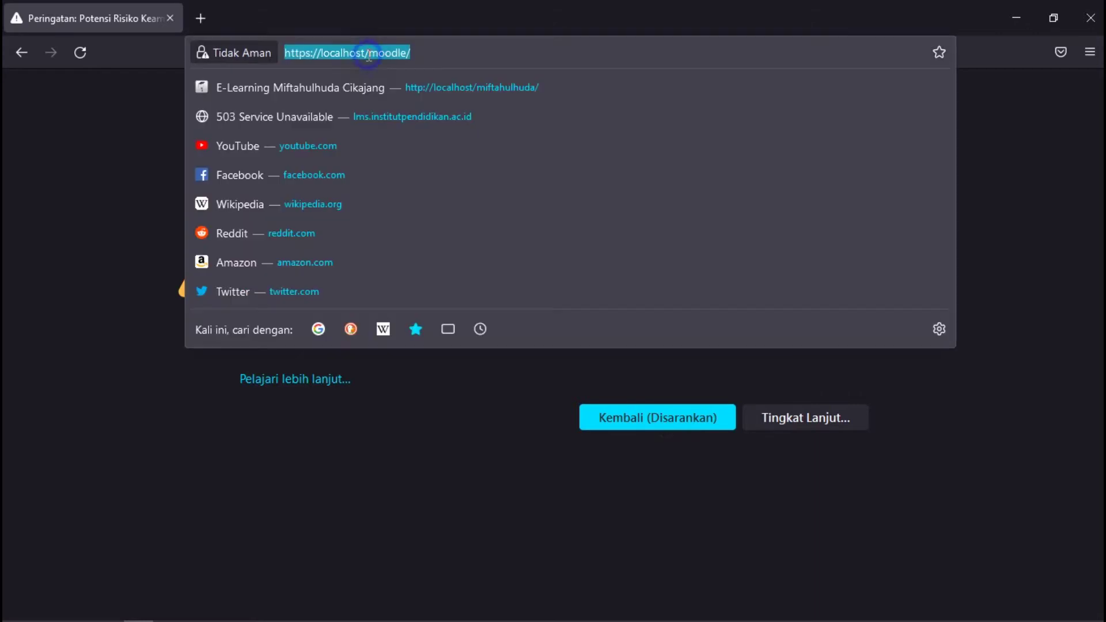
type("locla")
key("BackSpace")
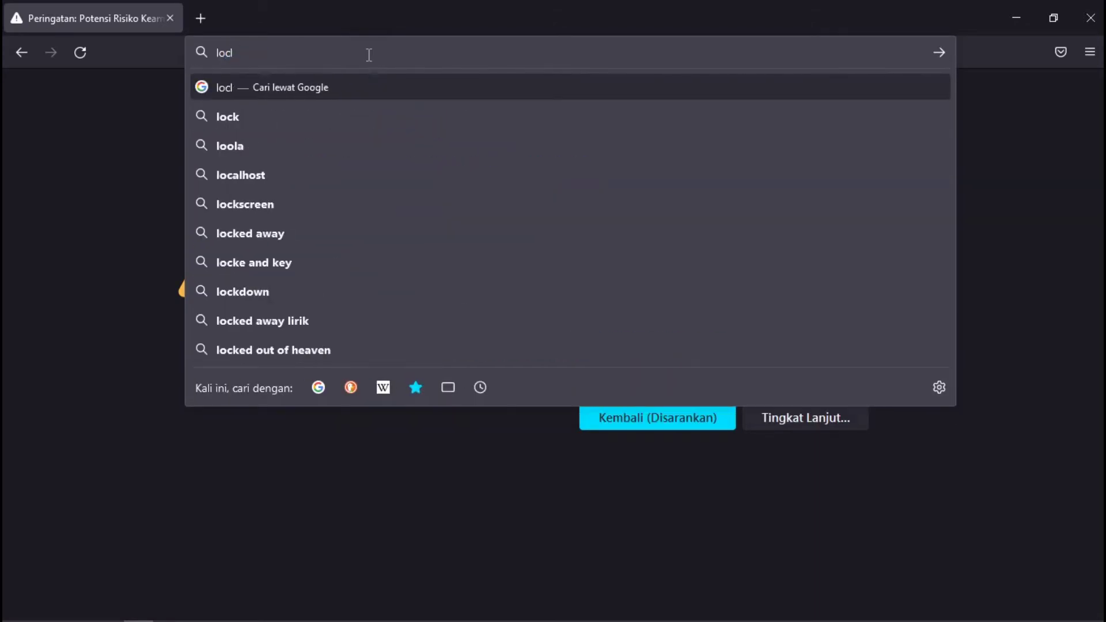
type("alhost/")
key("Right")
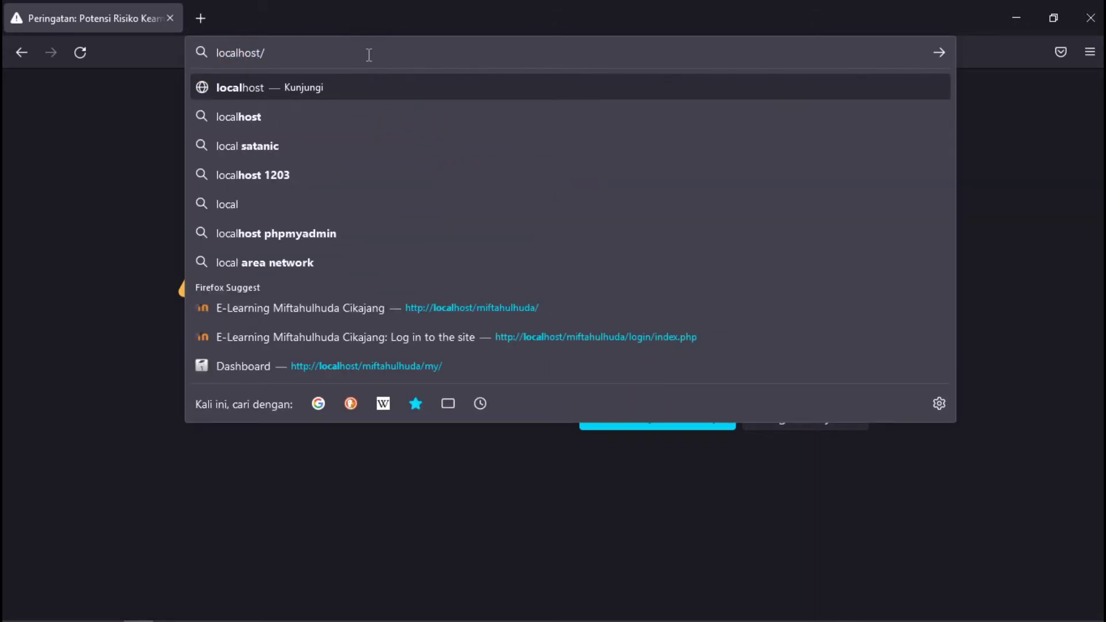
type("moodle/")
key("Return")
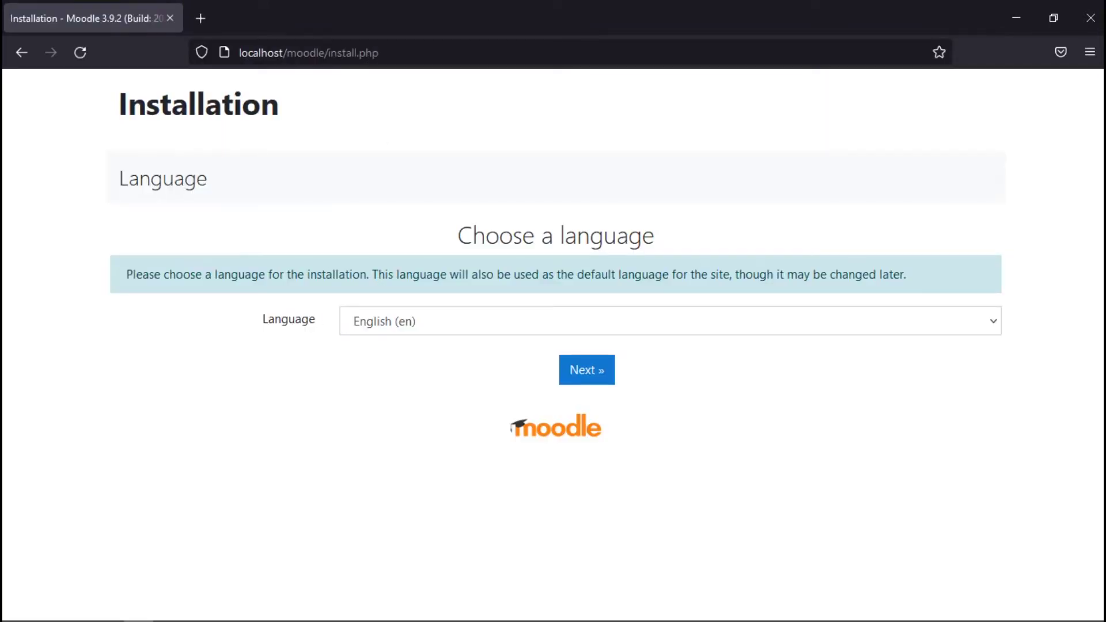
left_click(618, 614)
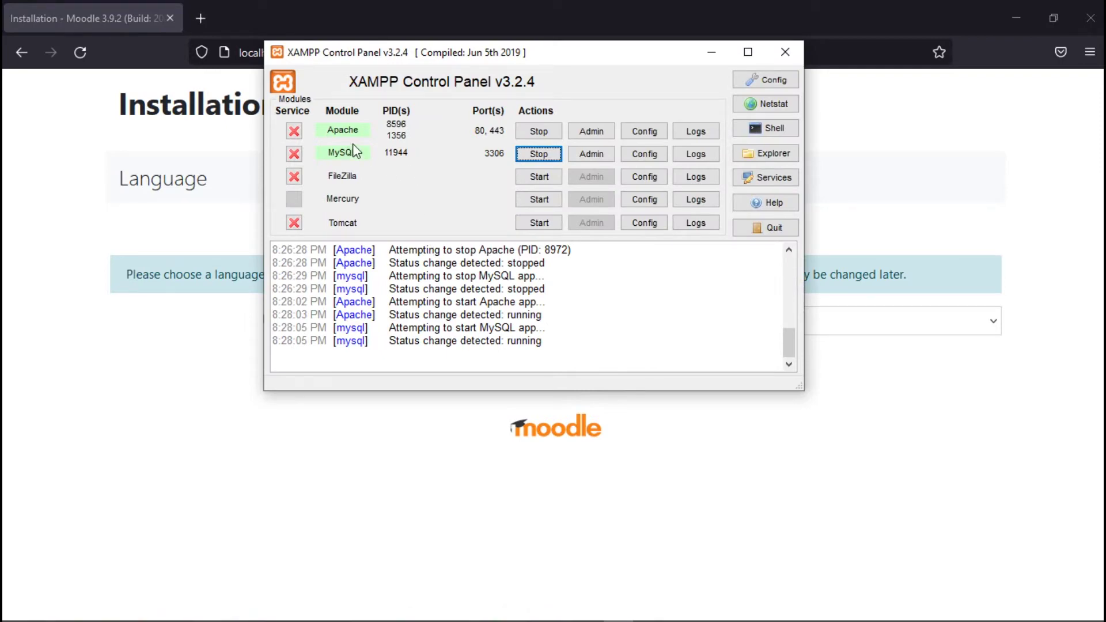
left_click(711, 52)
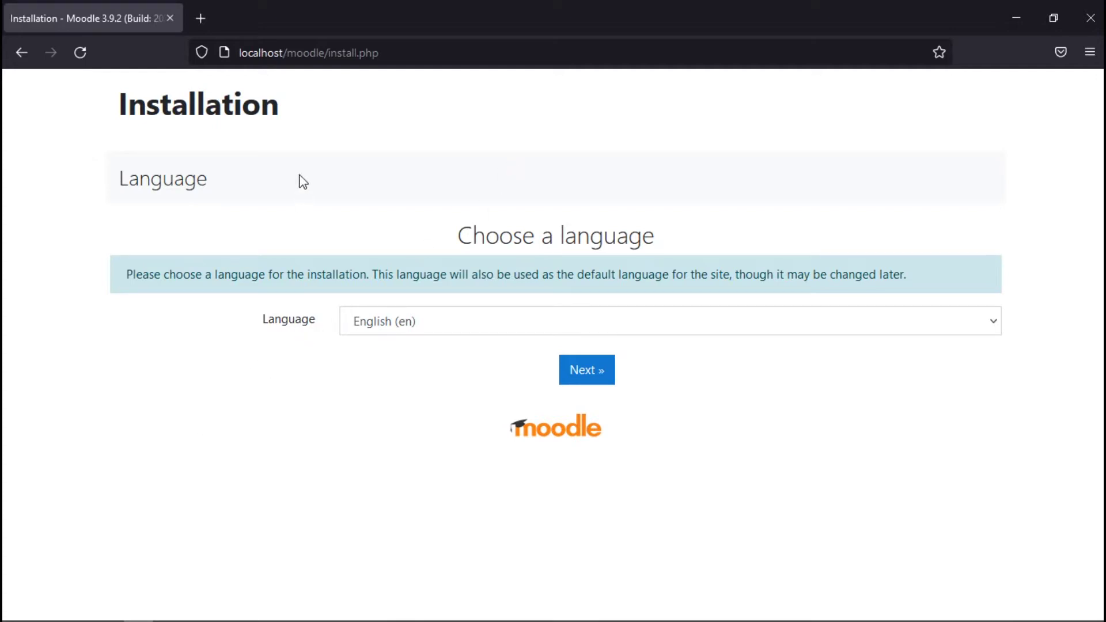
left_click(333, 53)
left_click(319, 52)
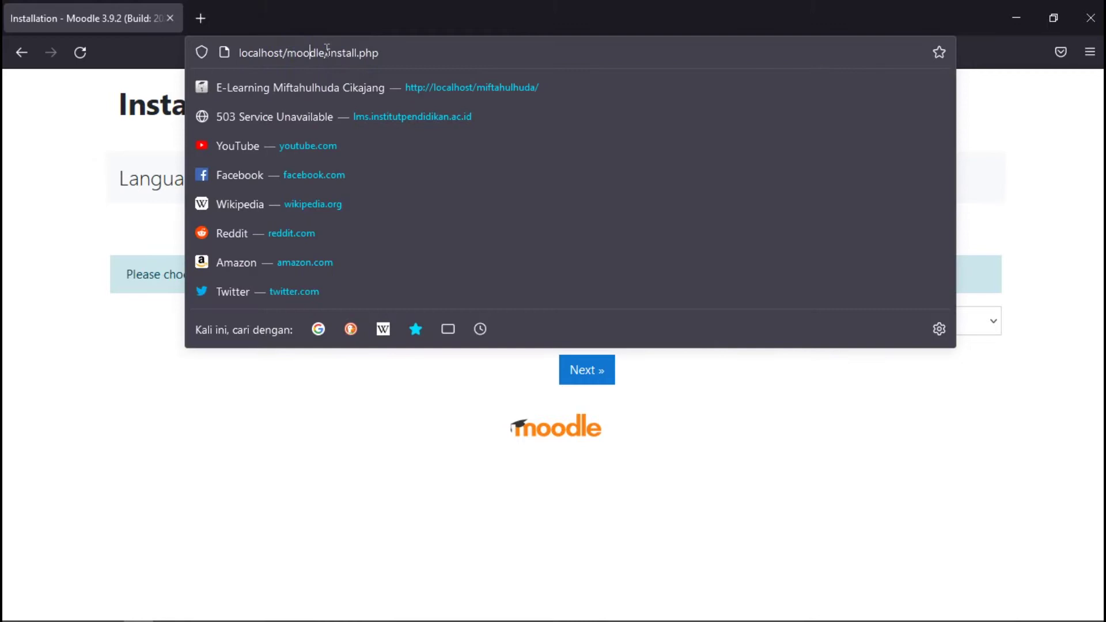
left_click_drag(312, 52, 288, 53)
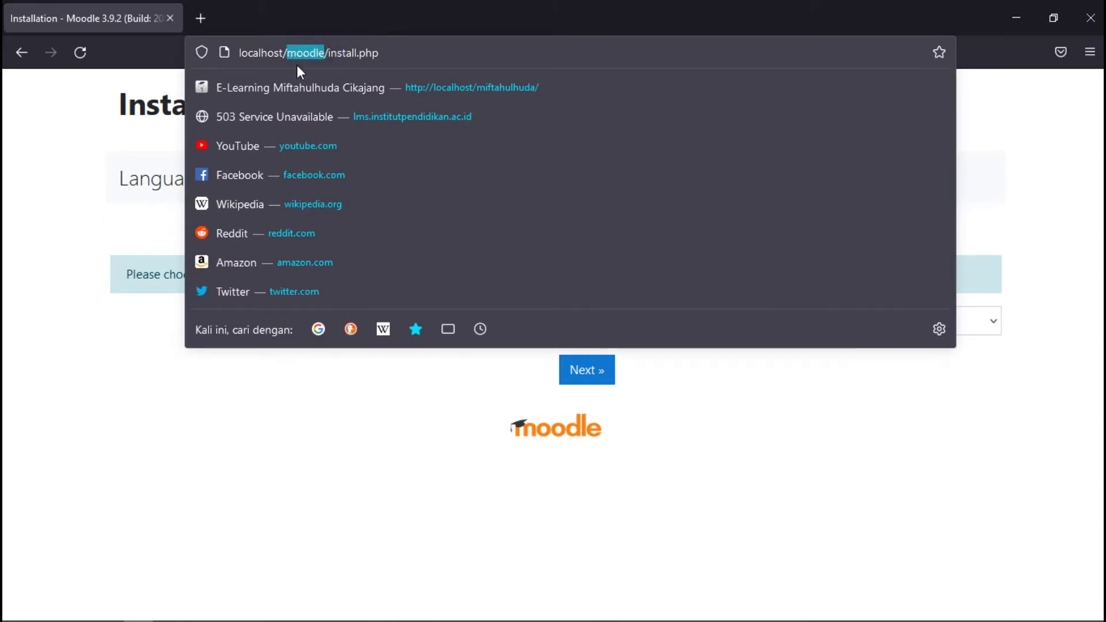
left_click(103, 444)
mouse_move(119, 619)
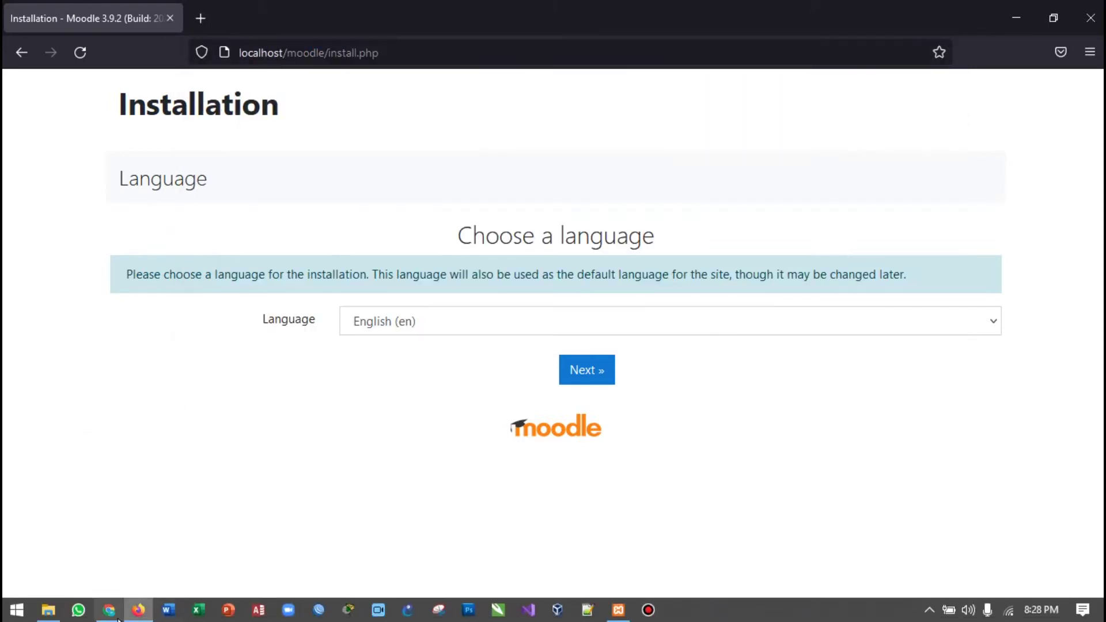
left_click(200, 18)
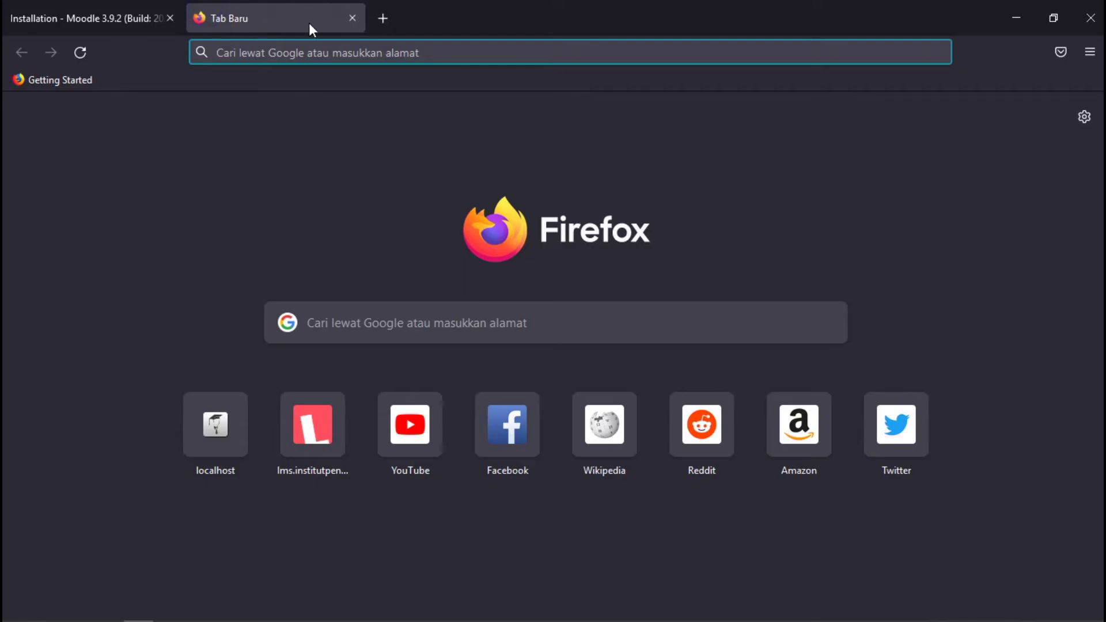
type("localhost/")
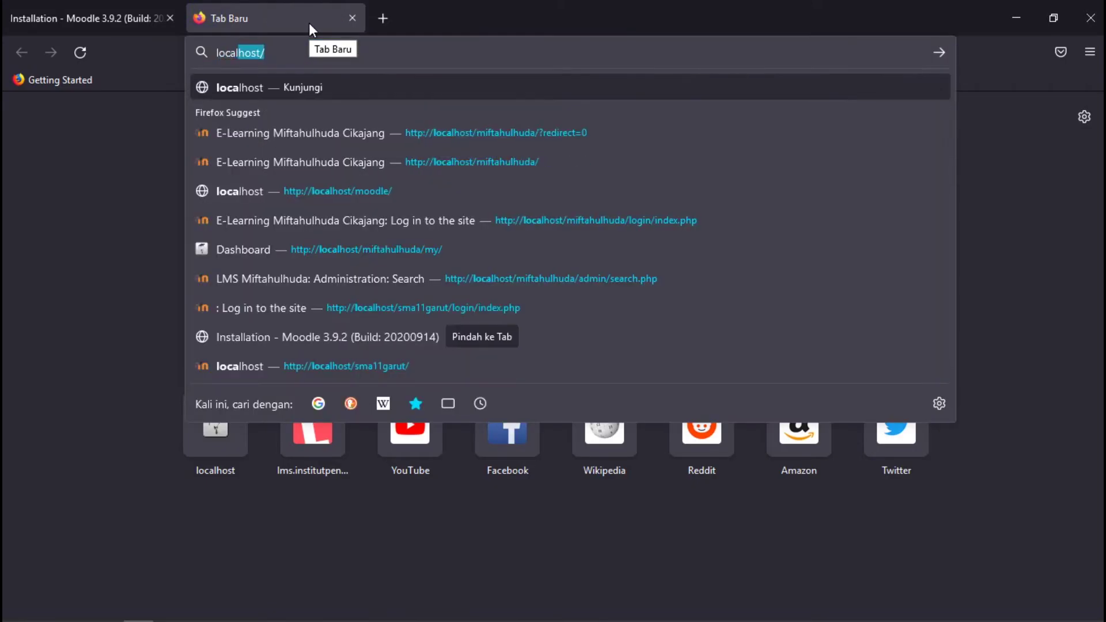
key("Right")
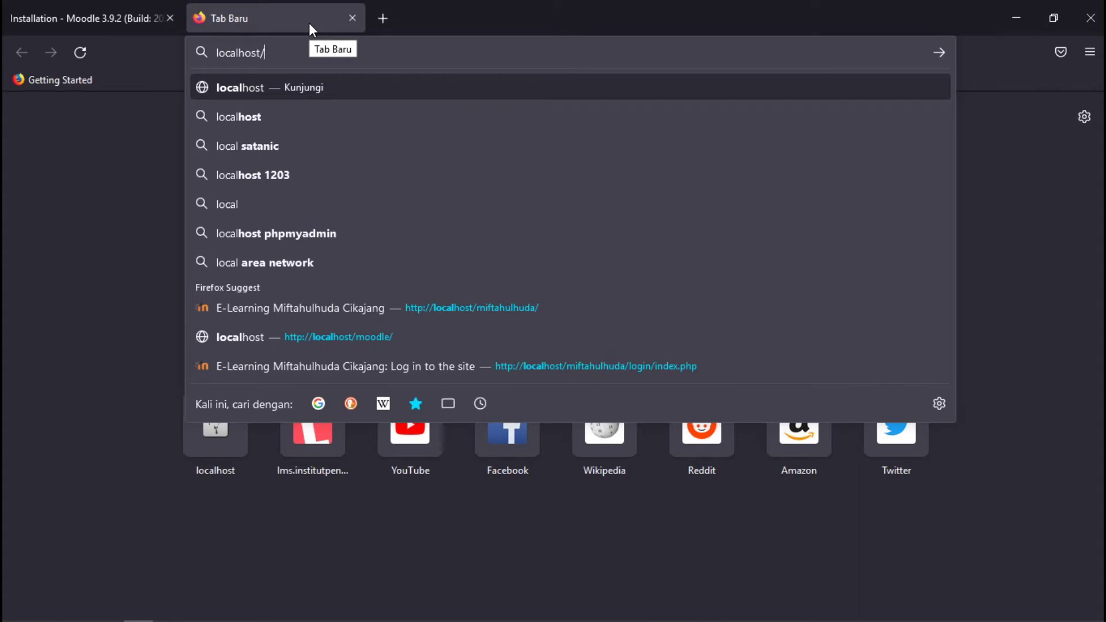
left_click(376, 317)
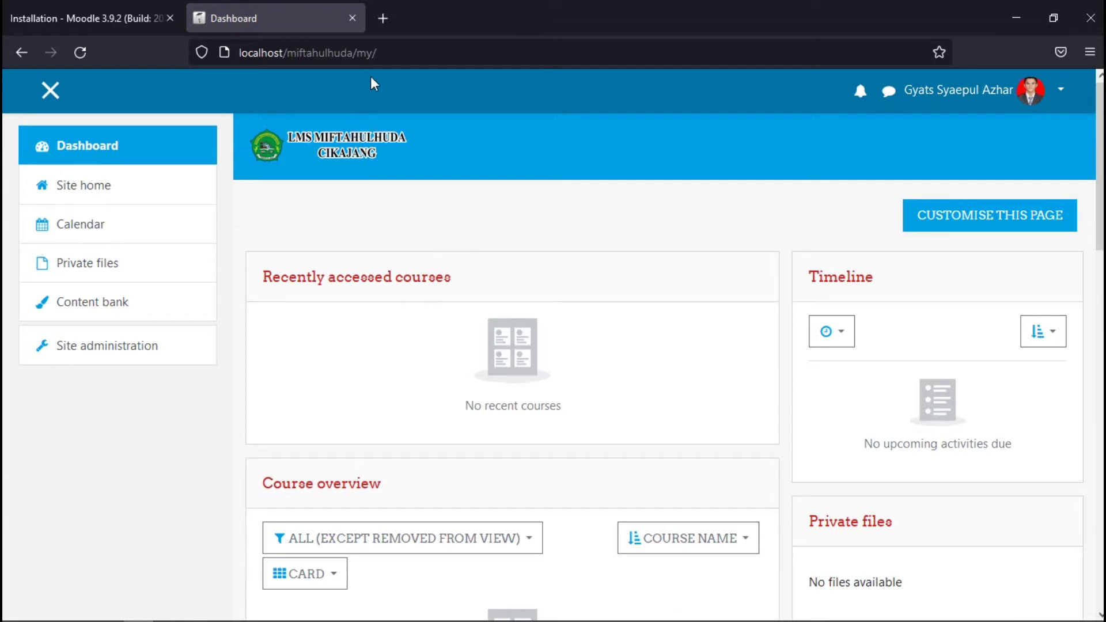
left_click_drag(356, 52, 286, 53)
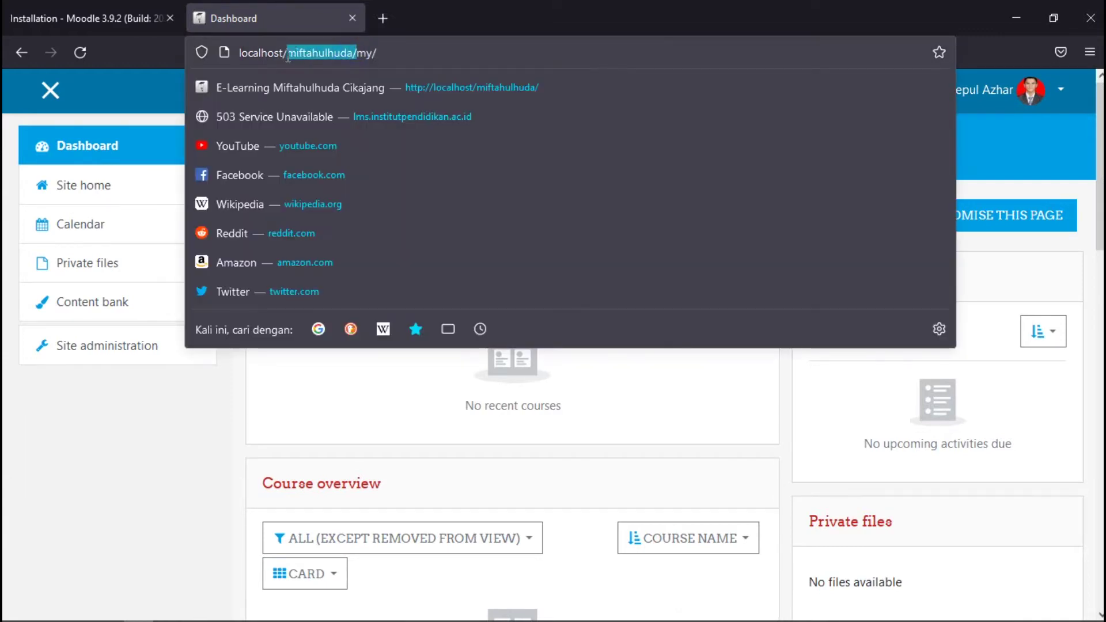
left_click(352, 18)
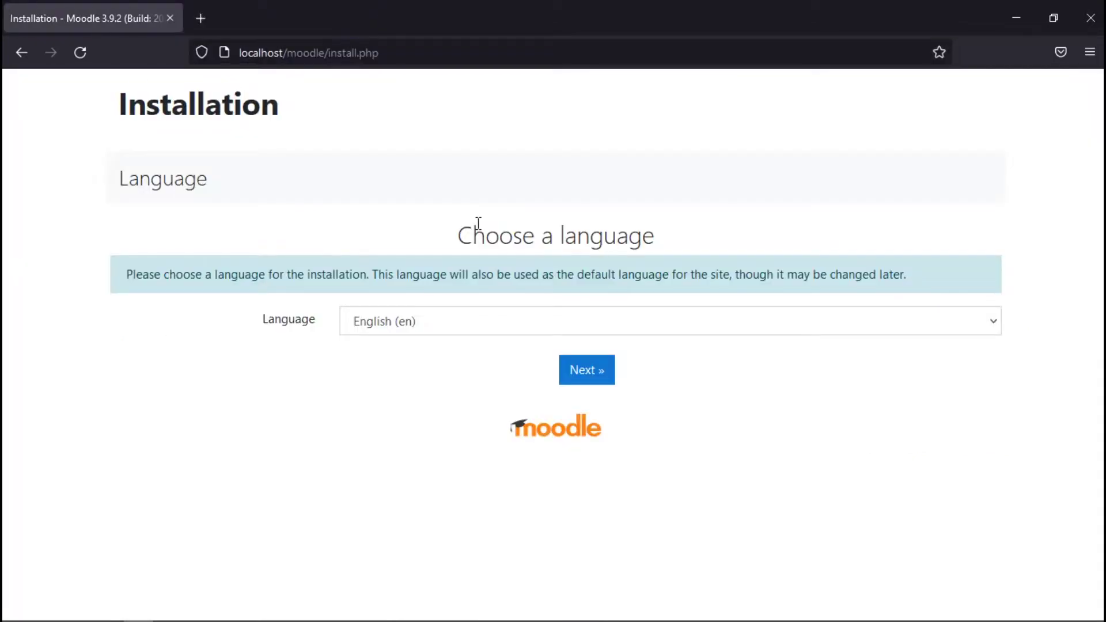
left_click(46, 608)
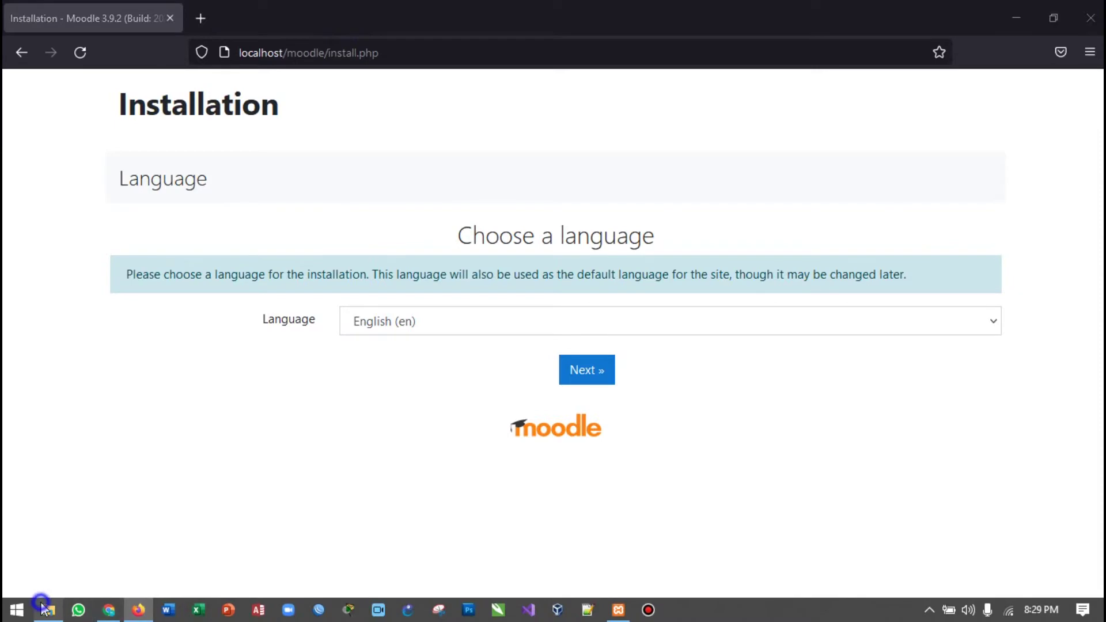
mouse_move(181, 234)
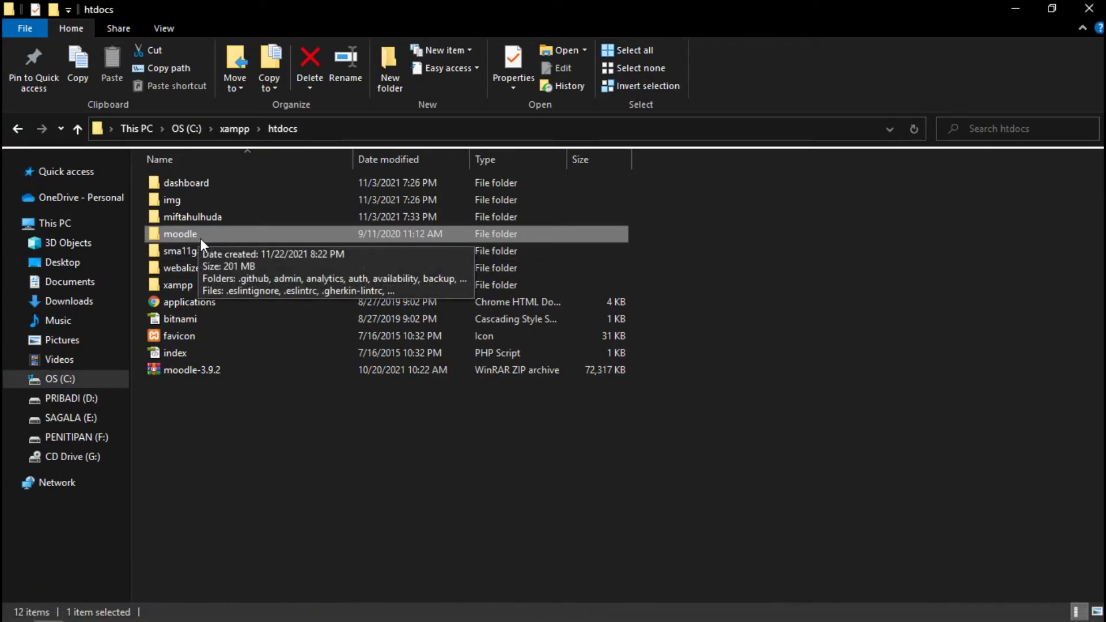
Rename the moodle folder in htdocs to smp1garut and return to the browser.
right_click(201, 238)
left_click(244, 585)
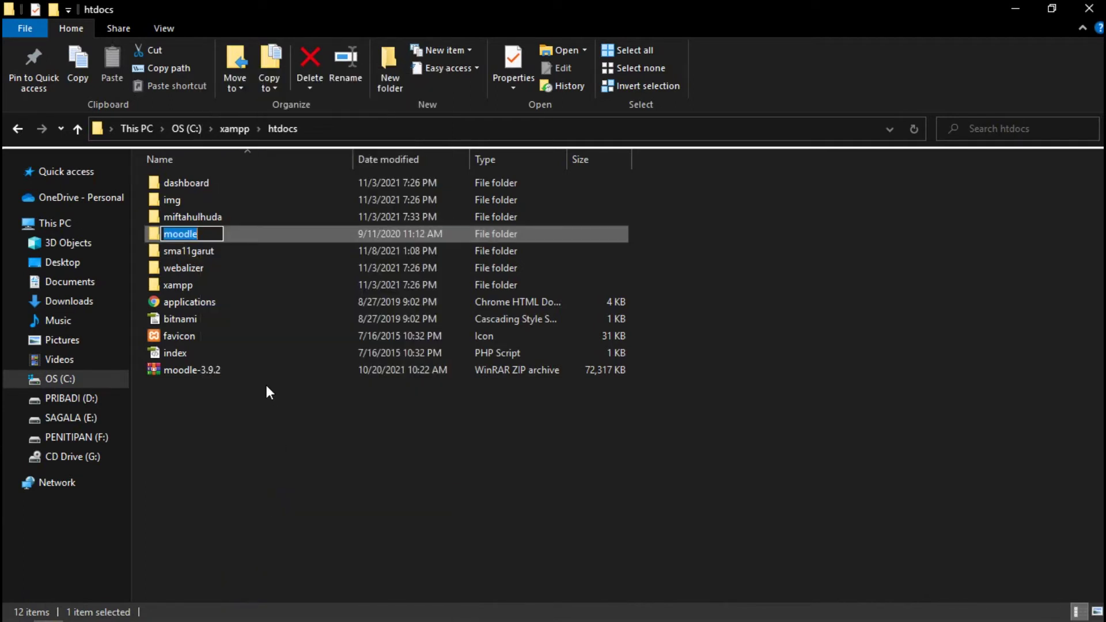
type("smp")
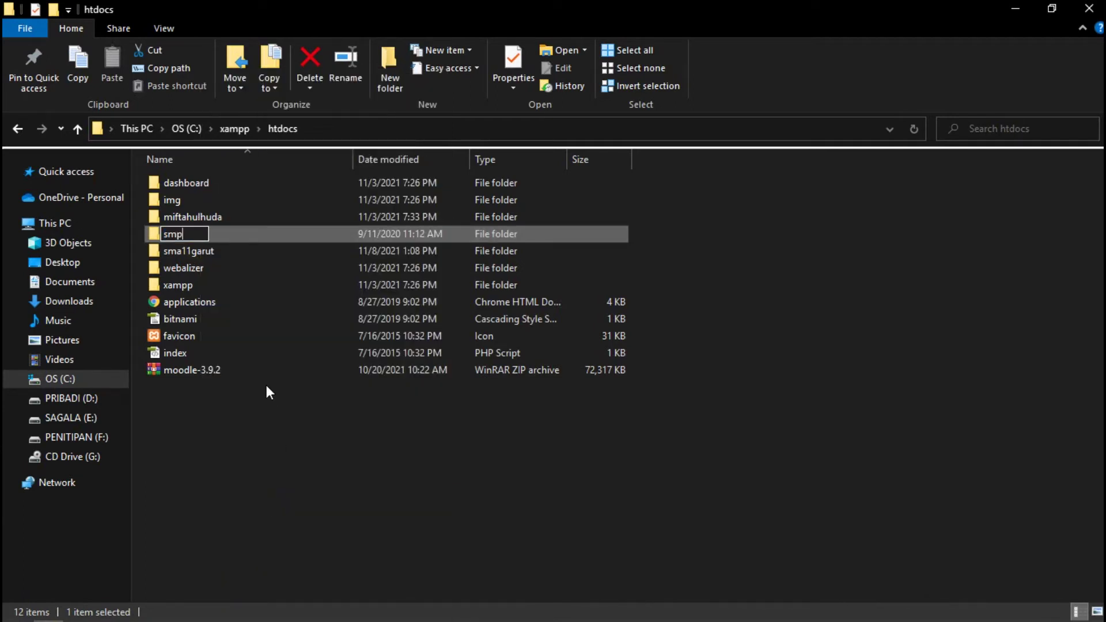
type("1garut")
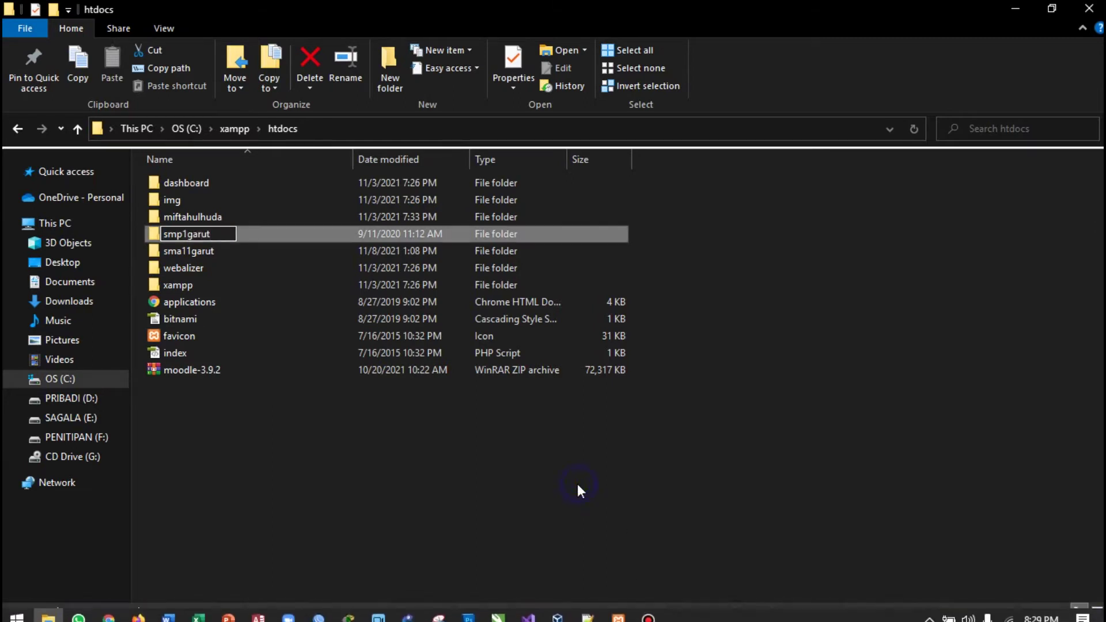
left_click(577, 485)
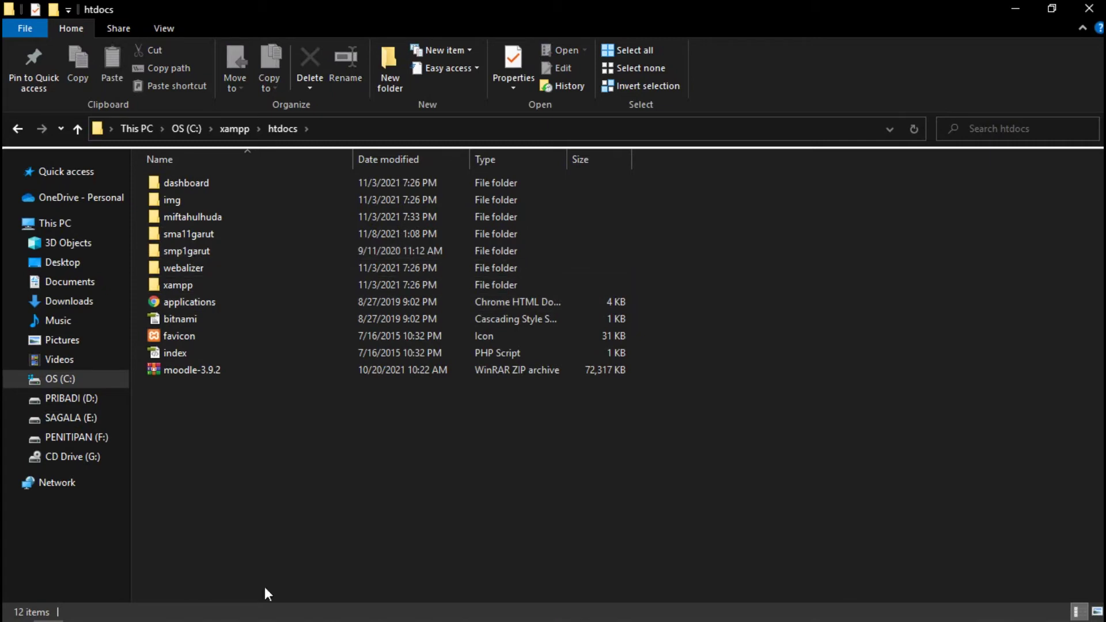
left_click(139, 610)
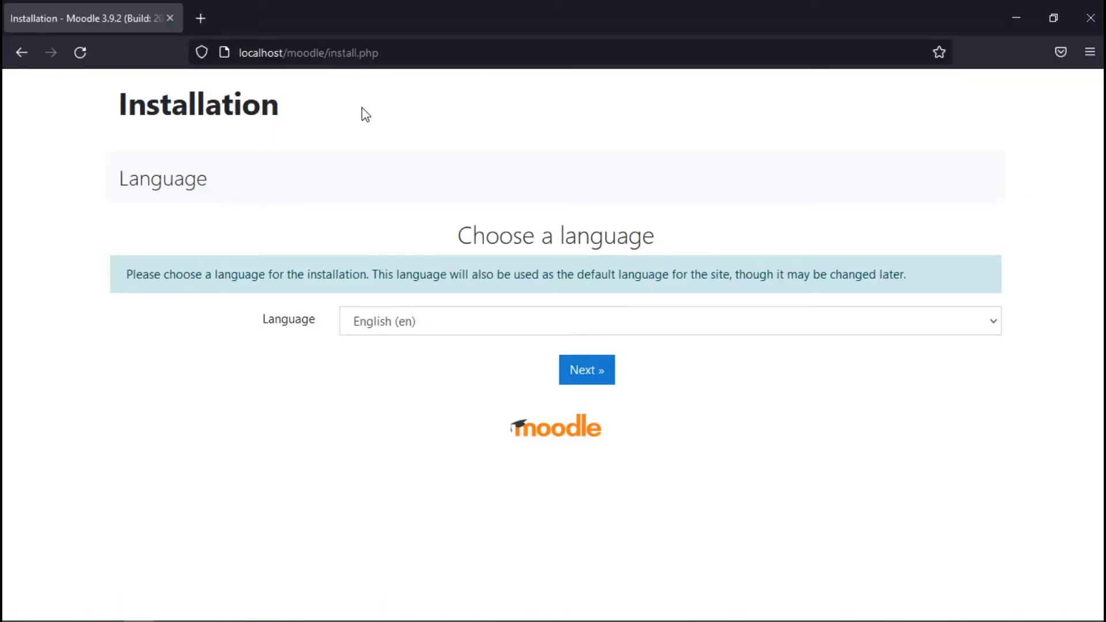
Change the address from localhost/moodle to localhost/smp1garut to restart the installer there.
left_click(220, 55)
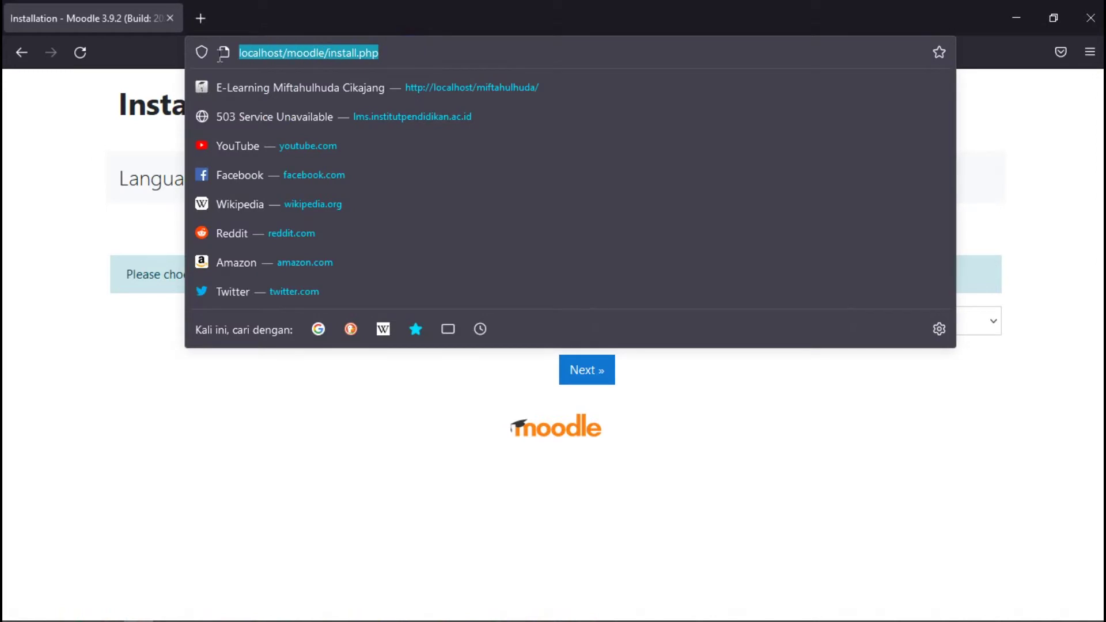
key("End")
key("BackSpace")
key("BackSpace")
key("BackSpace")
key("BackSpace")
key("BackSpace")
key("BackSpace")
key("BackSpace")
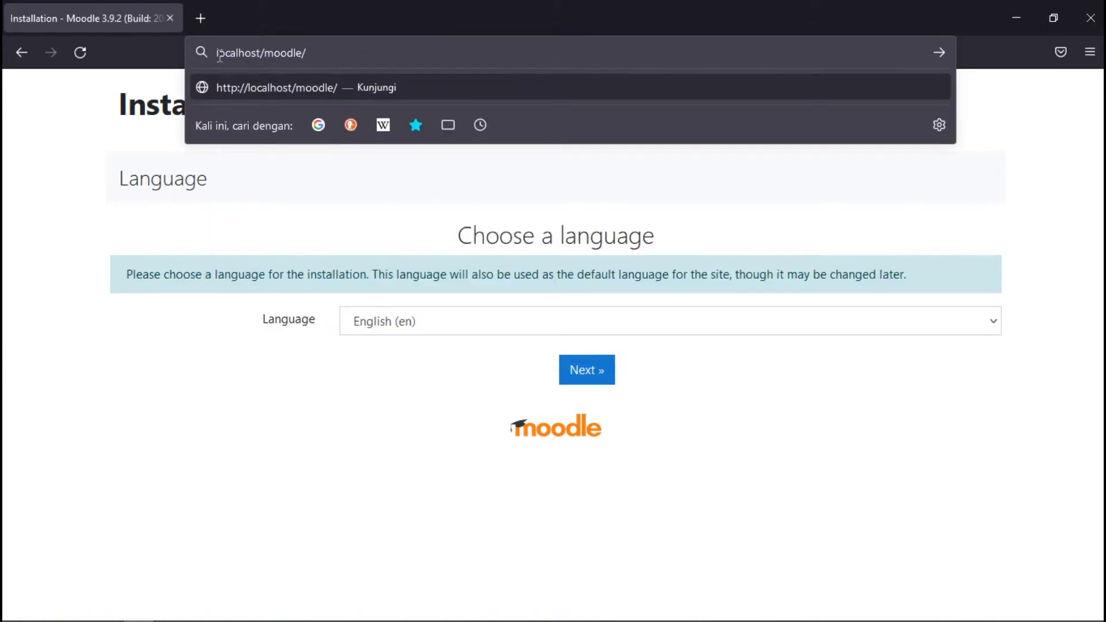
key("Return")
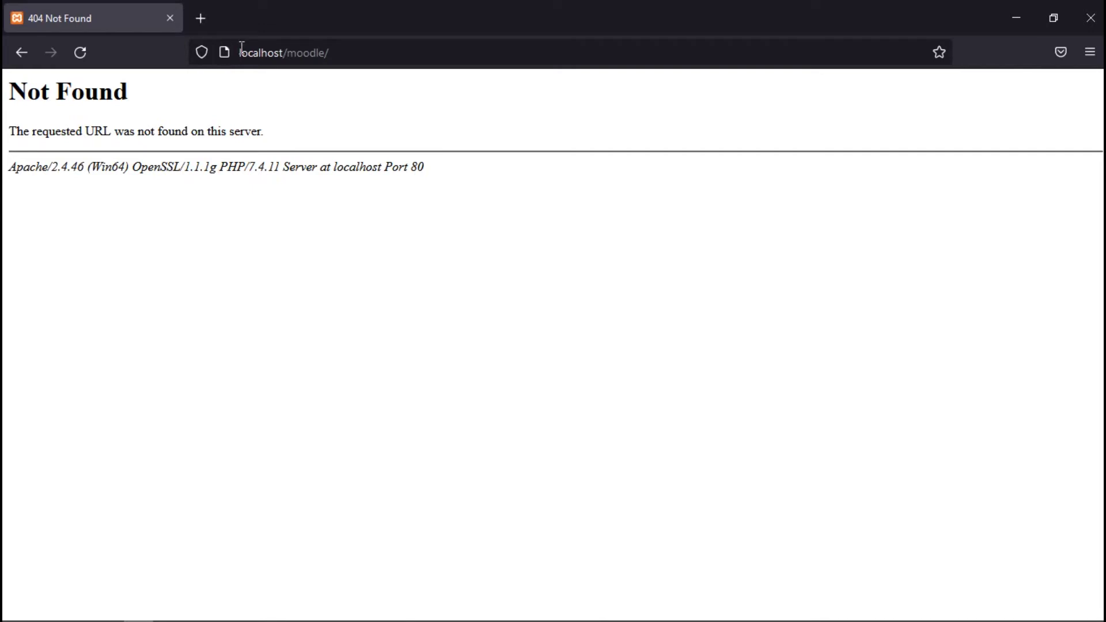
left_click_drag(375, 51, 290, 54)
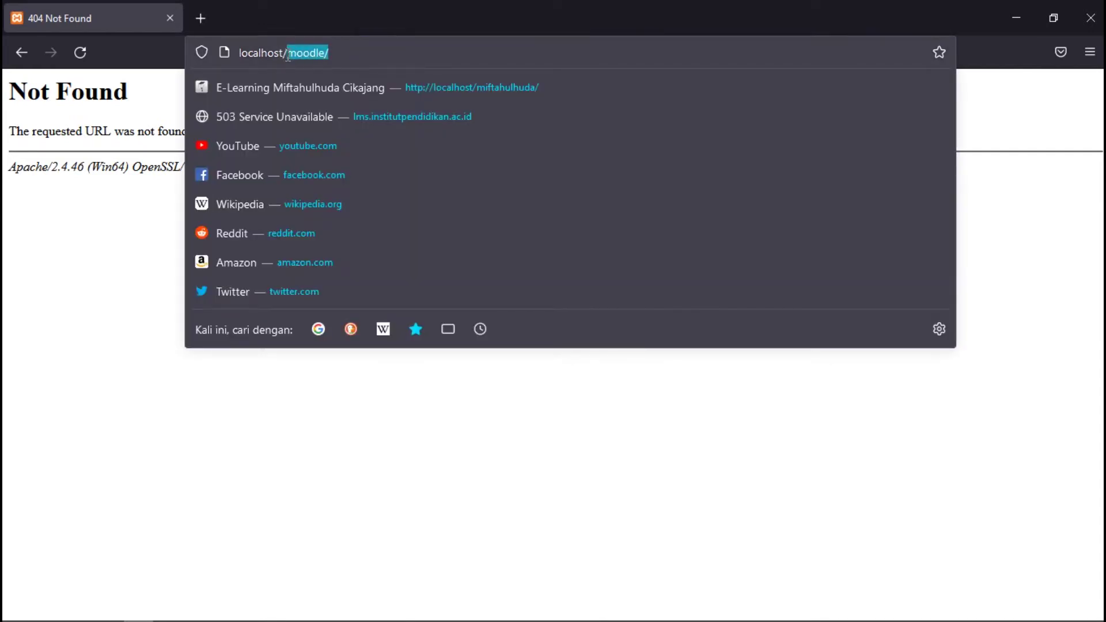
type("smp1garut")
key("Return")
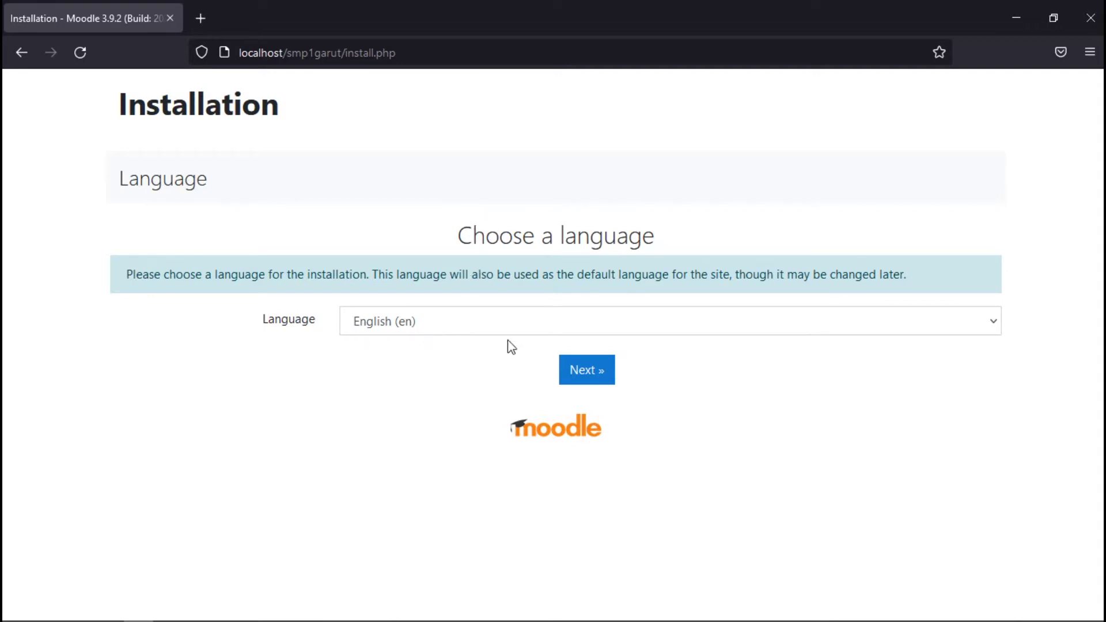
Accept English and the suggested paths with data directory C:\xampp\moodledata.
left_click(581, 379)
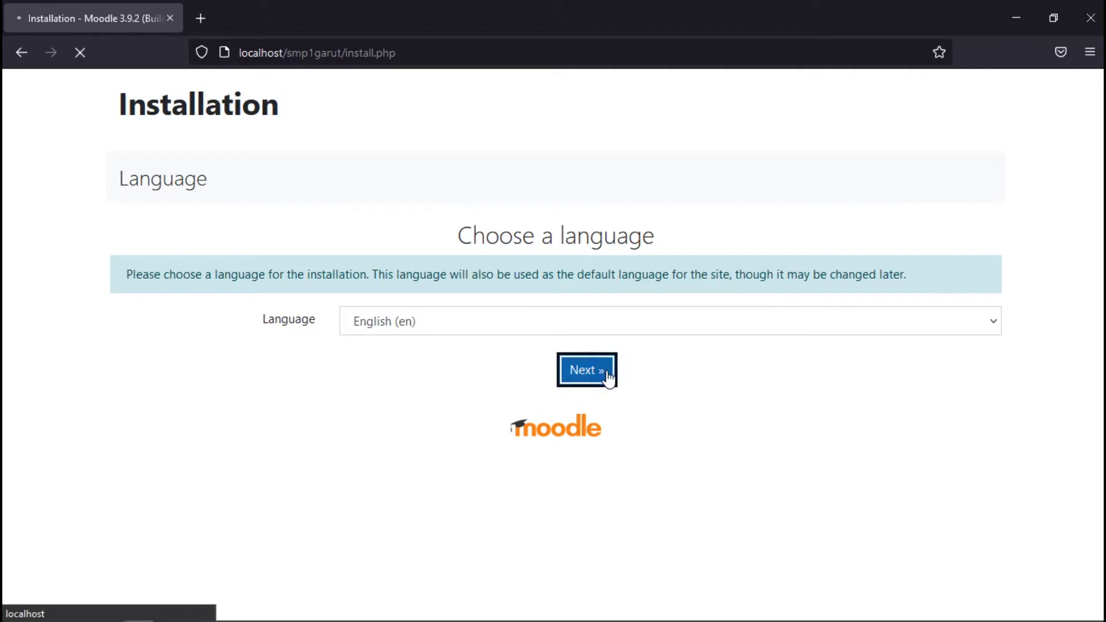
scroll(370, 346, "down", 2)
scroll(370, 346, "down", 3)
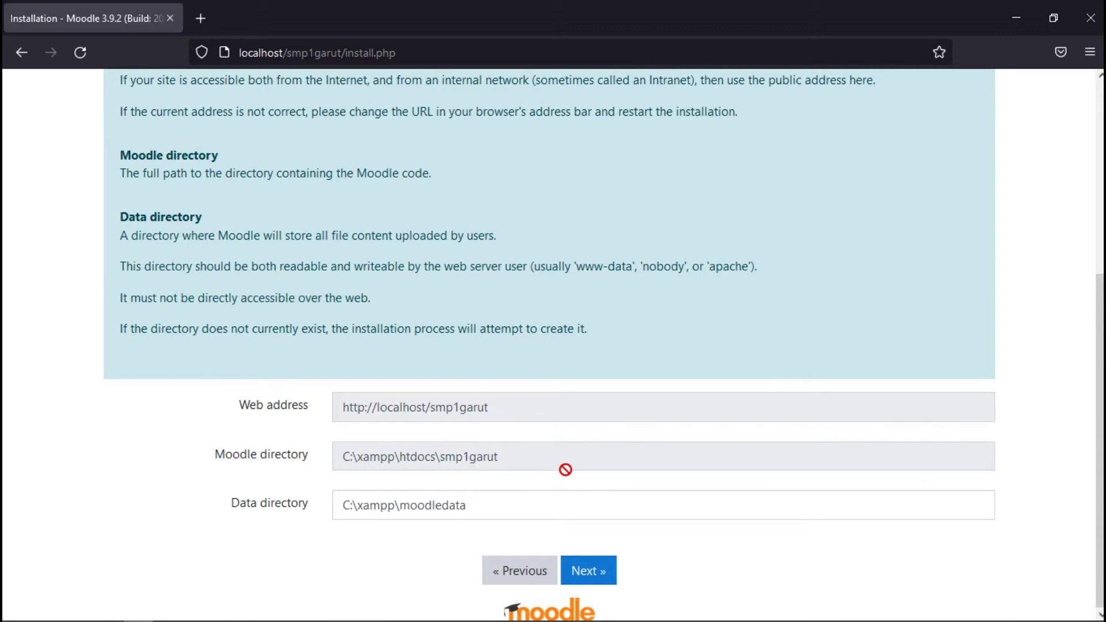
left_click(599, 576)
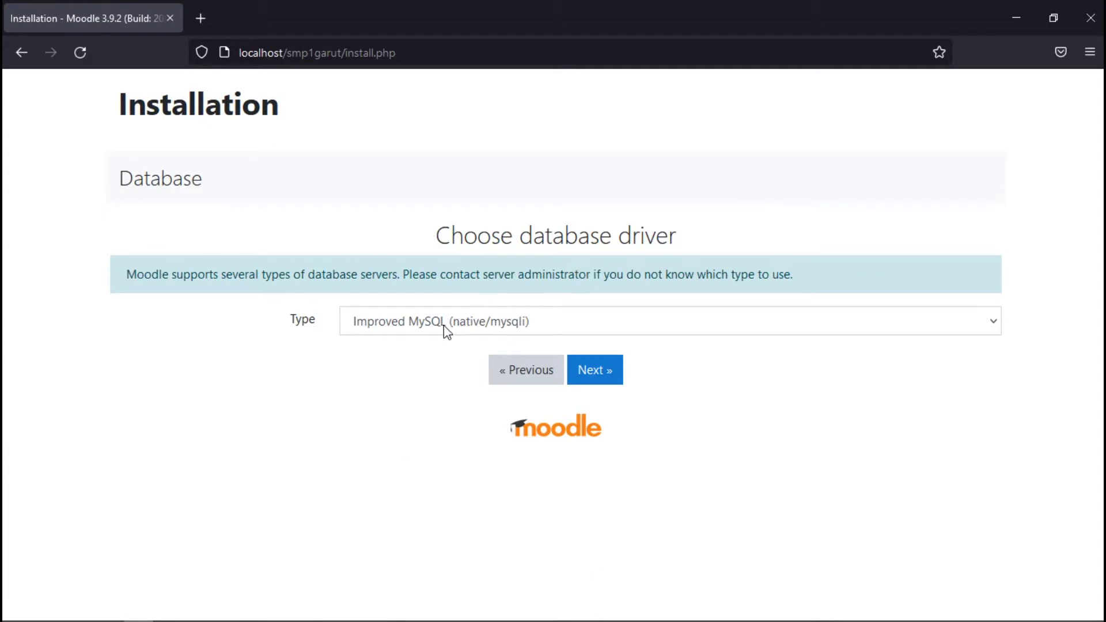
Keep the Improved MySQL driver and review the database settings: host localhost, name moodle, prefix mdl_.
left_click(612, 374)
scroll(384, 317, "down", 3)
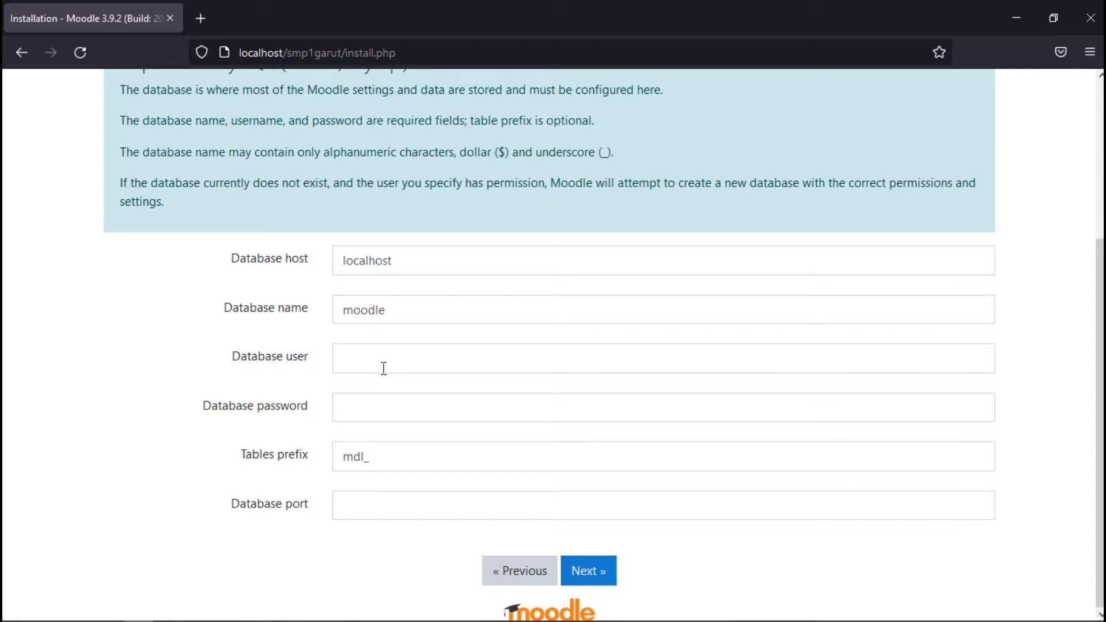
double_click(401, 309)
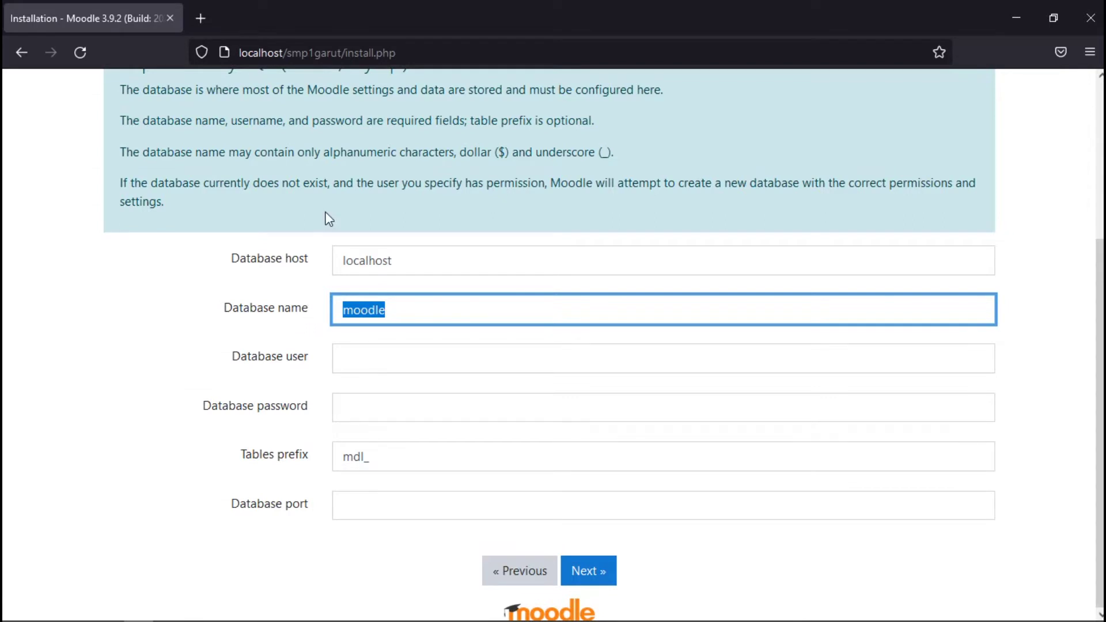
left_click(262, 293)
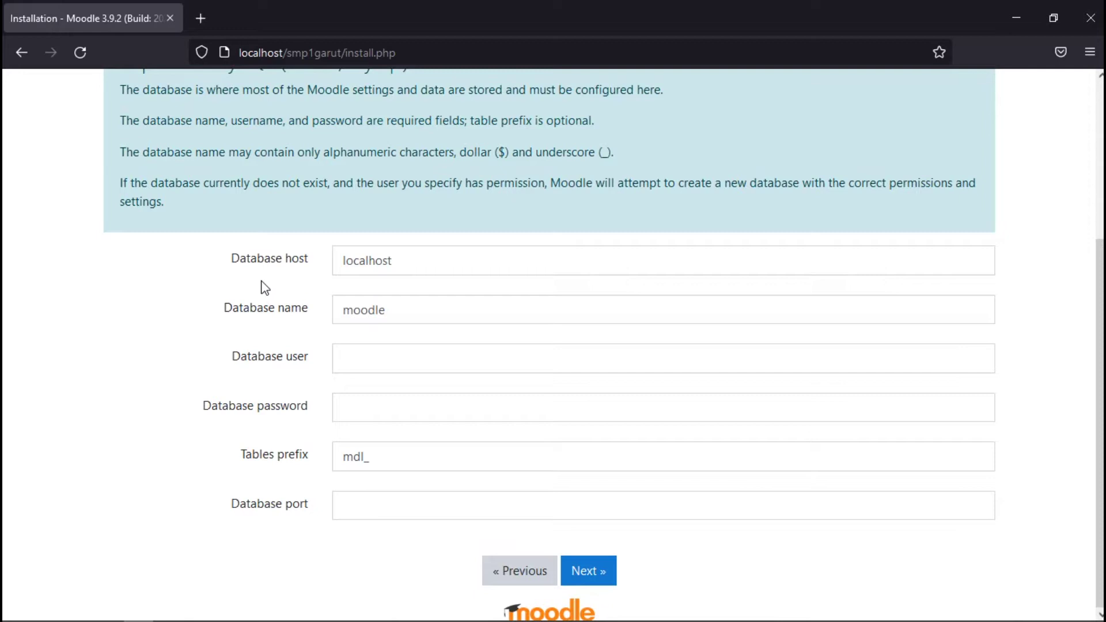
scroll(264, 287, "up", 3)
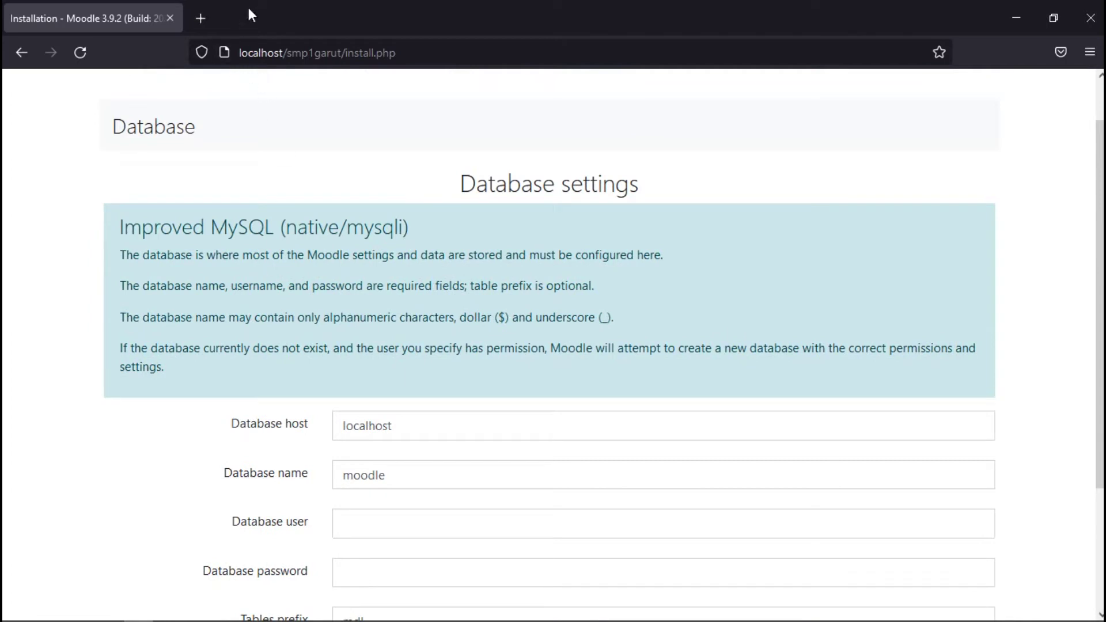
left_click(211, 18)
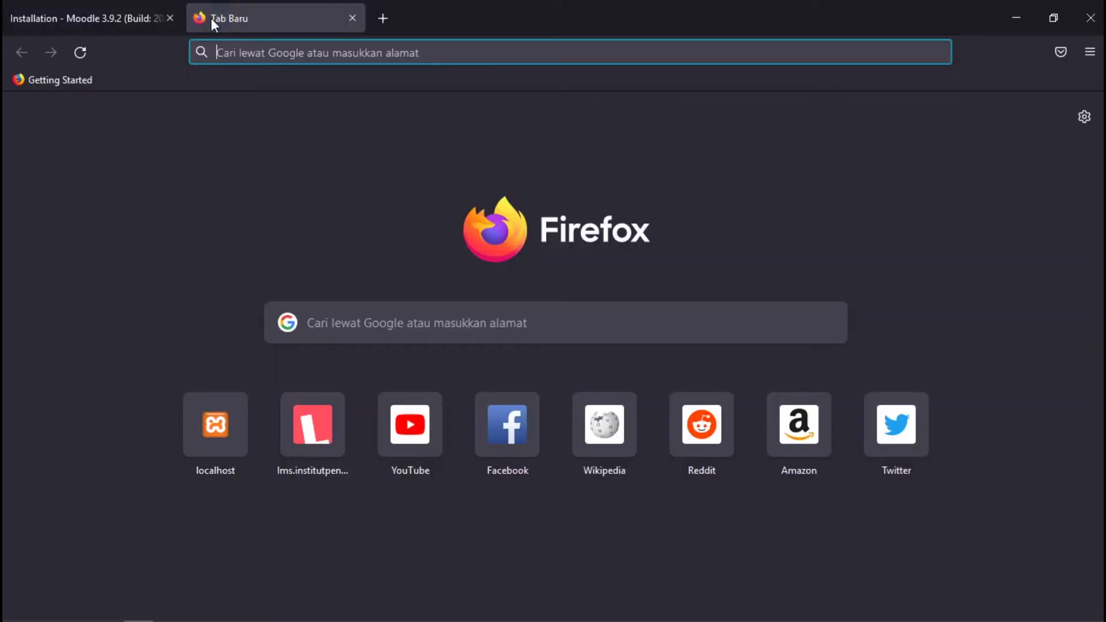
Open localhost/phpmyadmin in a new tab and go to its databases page.
type("localhost/php")
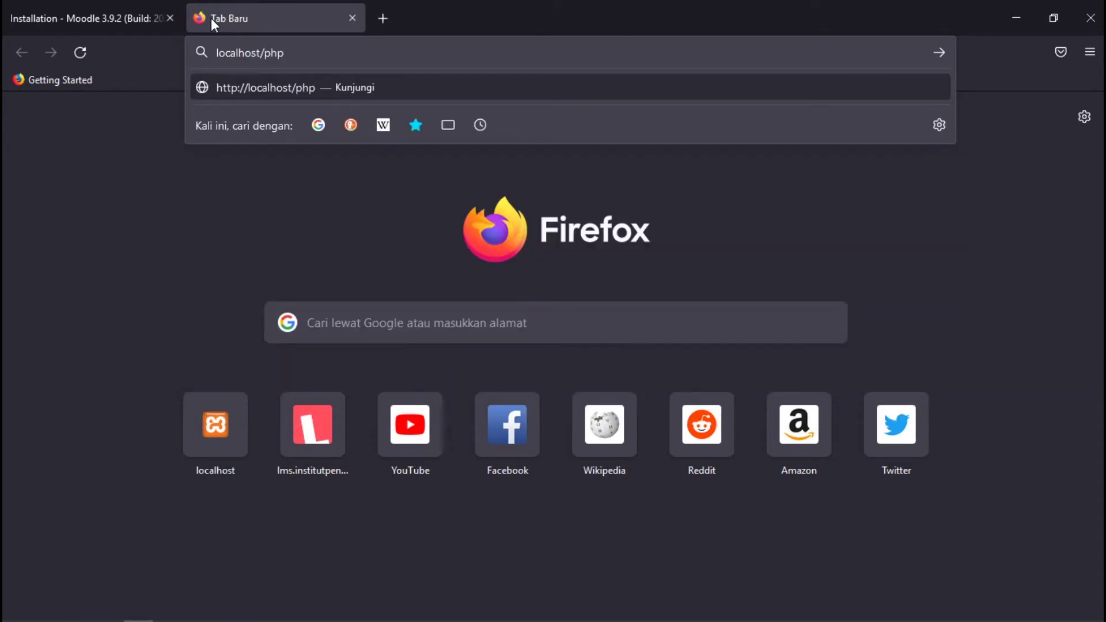
type("myadmin")
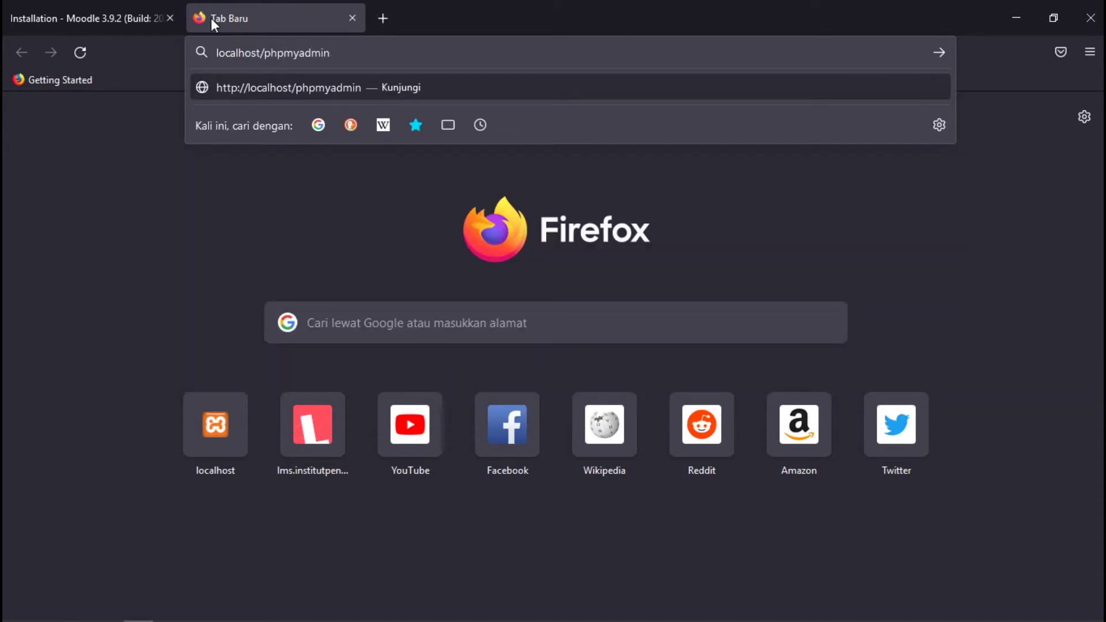
key("Return")
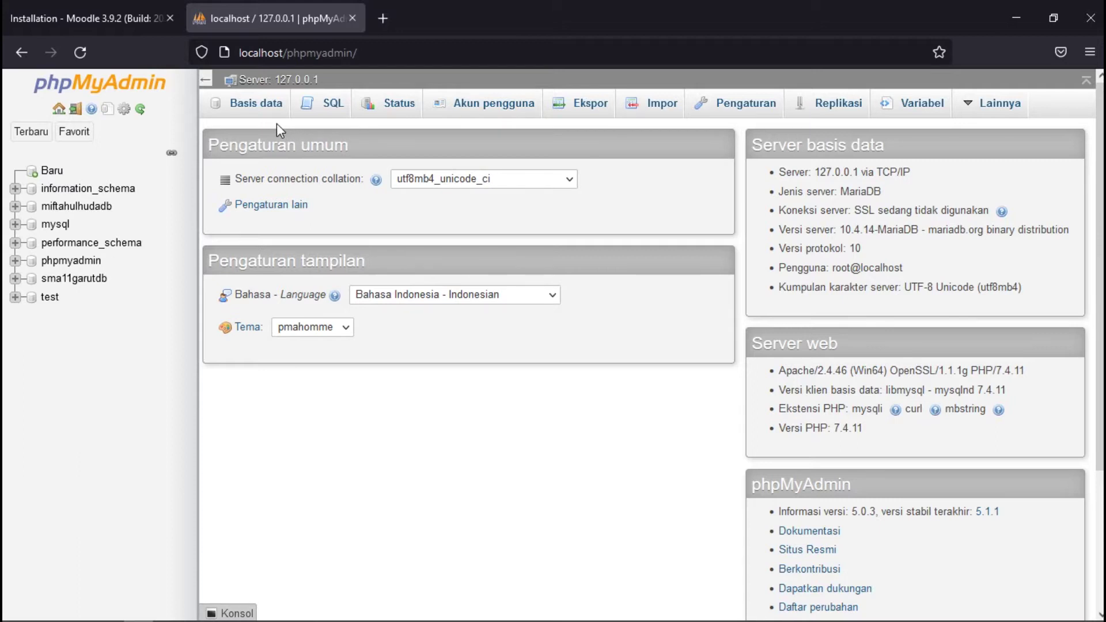
left_click(257, 104)
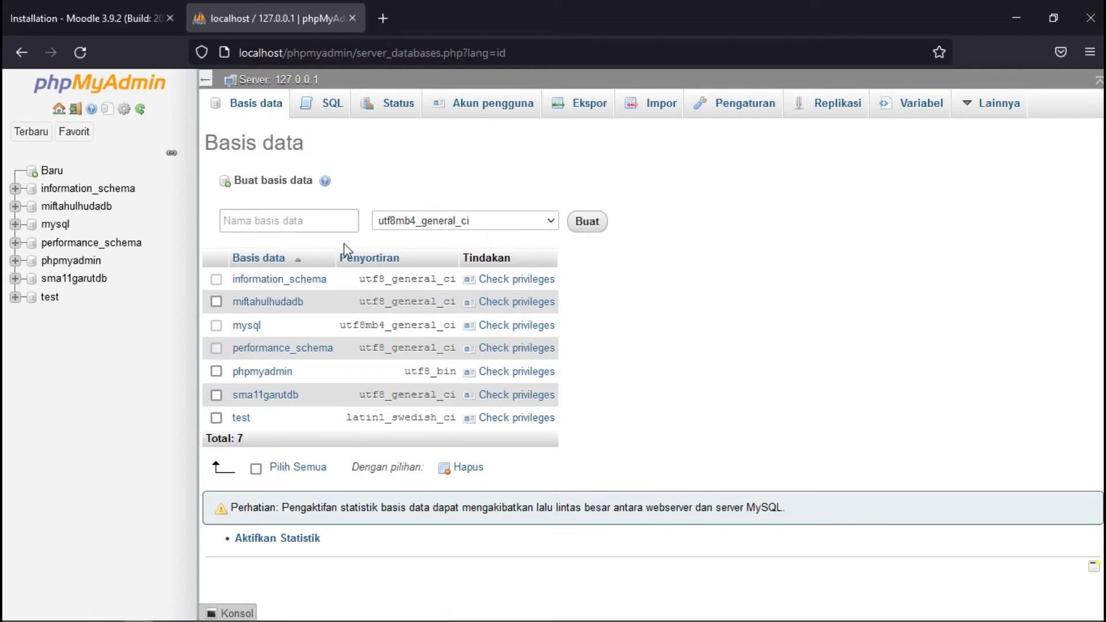
left_click(337, 228)
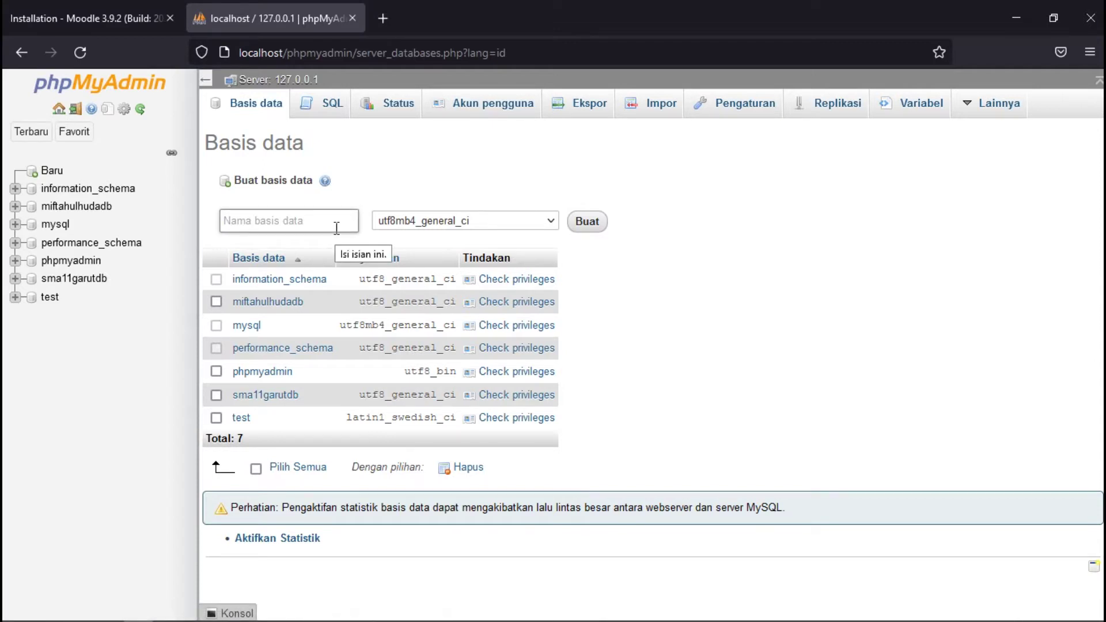
left_click(244, 115)
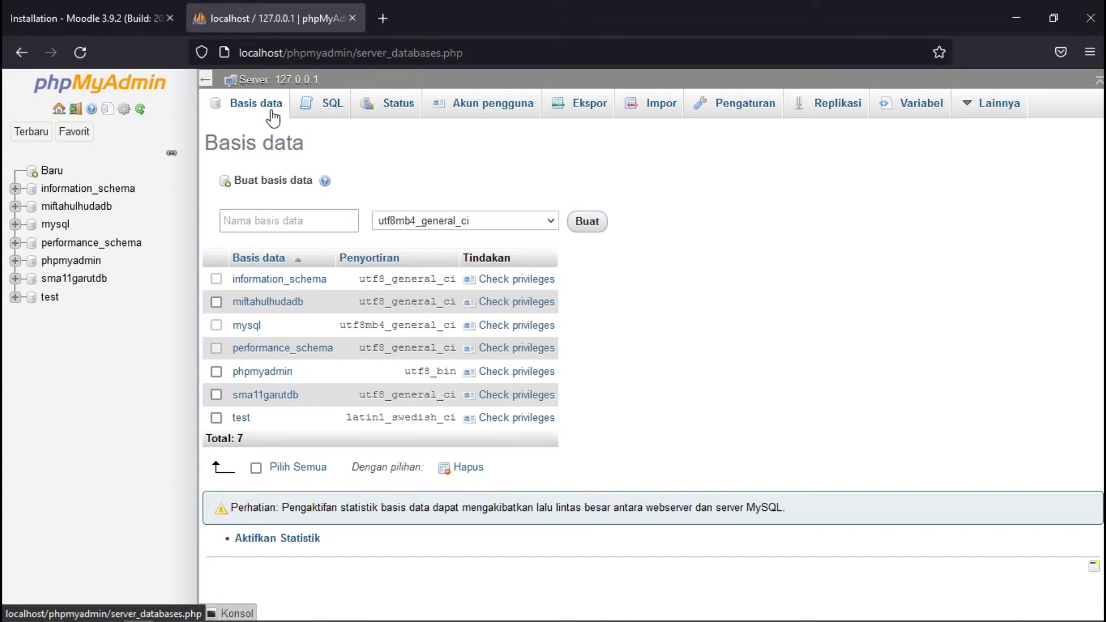
left_click(254, 116)
Create database smp1garutdb with utf8_general_ci collation.
left_click(298, 217)
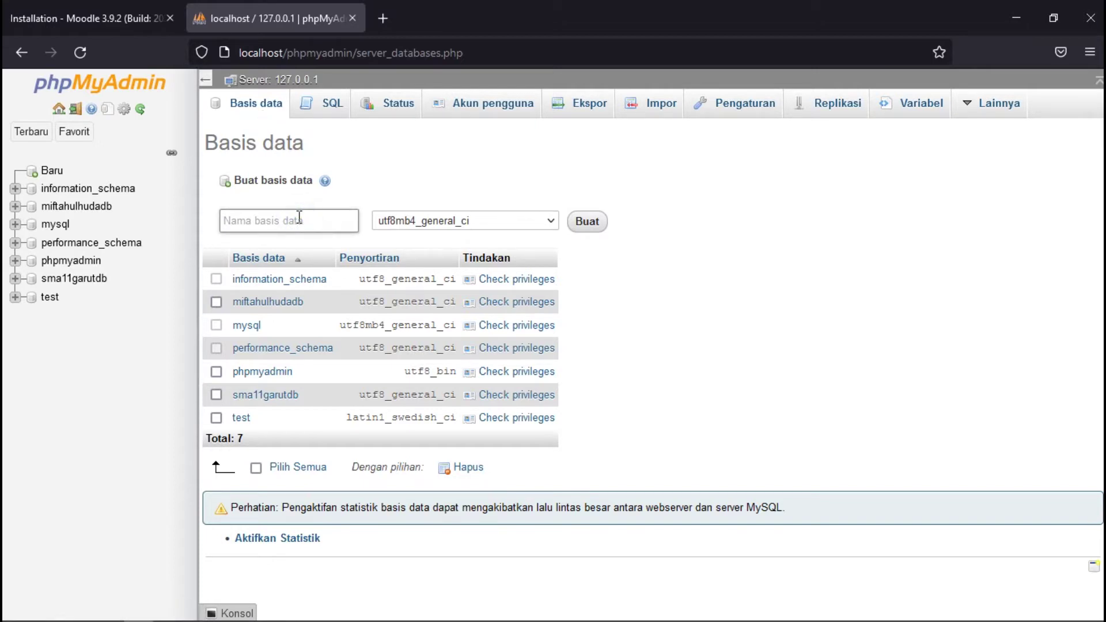
type("smp1ga")
type("rutdb")
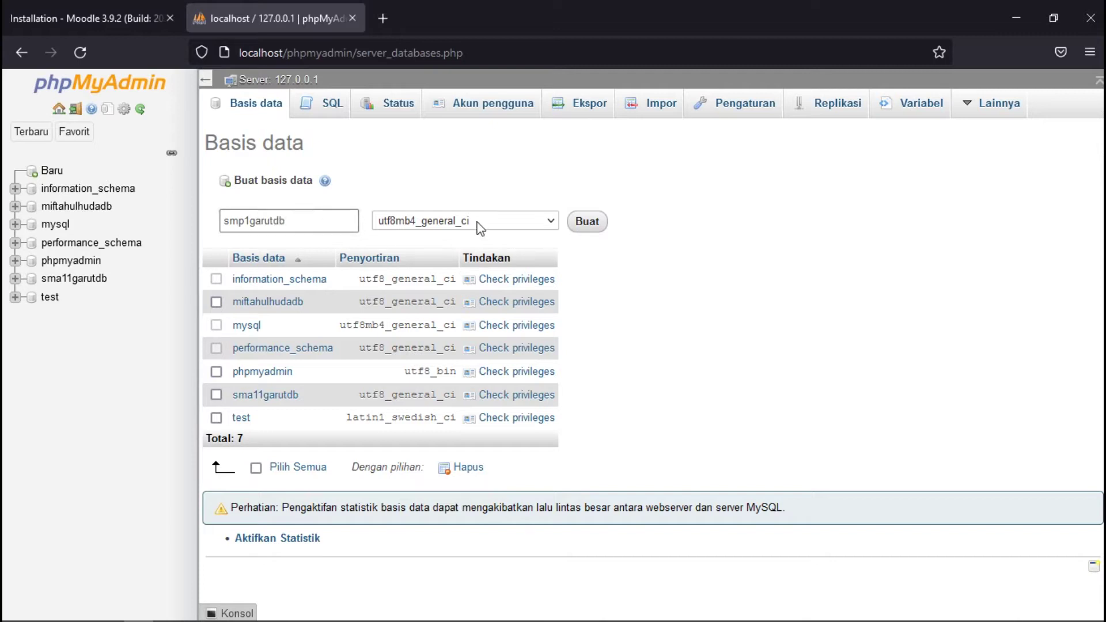
left_click(478, 228)
scroll(470, 321, "up", 5)
scroll(449, 328, "up", 10)
scroll(448, 336, "up", 2)
scroll(444, 403, "down", 2)
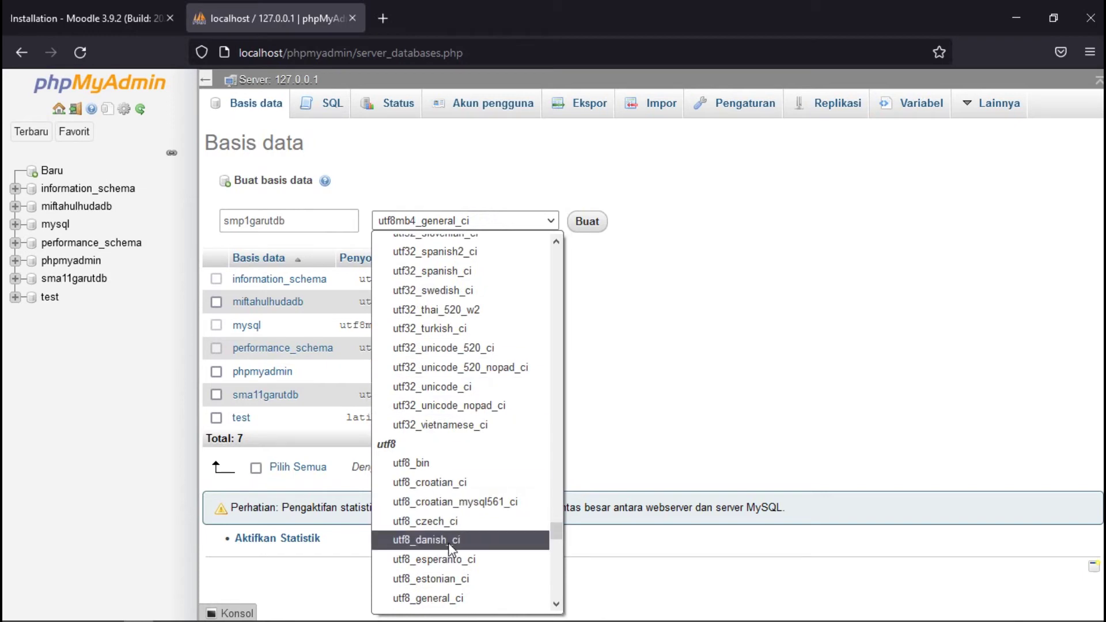
scroll(452, 552, "down", 2)
left_click(443, 483)
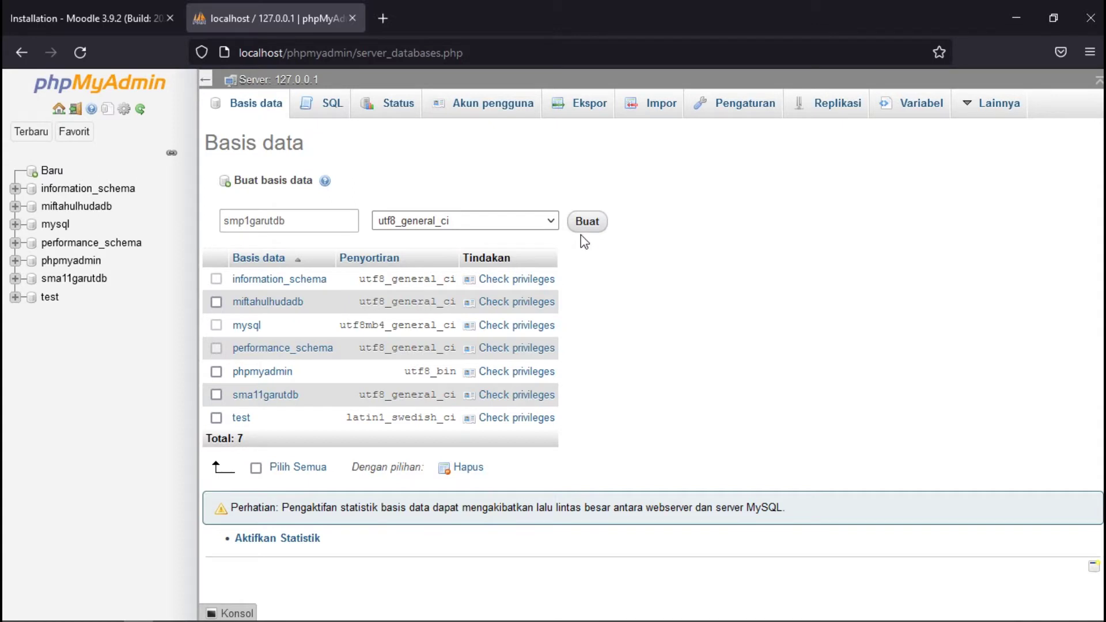
left_click(585, 224)
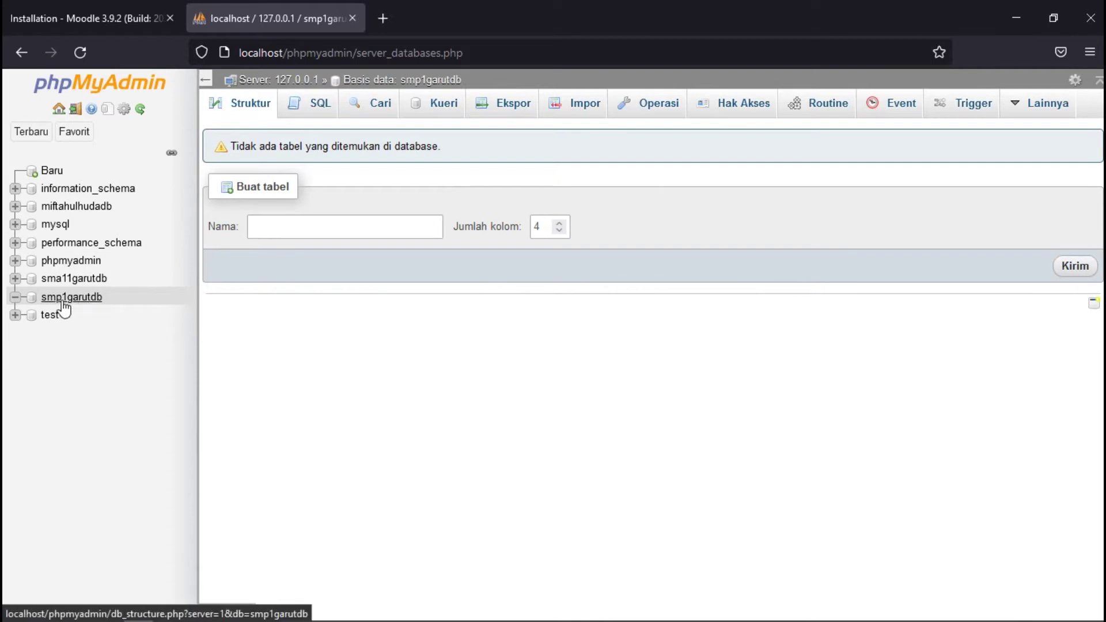
In the Moodle installer, change the database name from moodle to smp1garutdb.
left_click(82, 4)
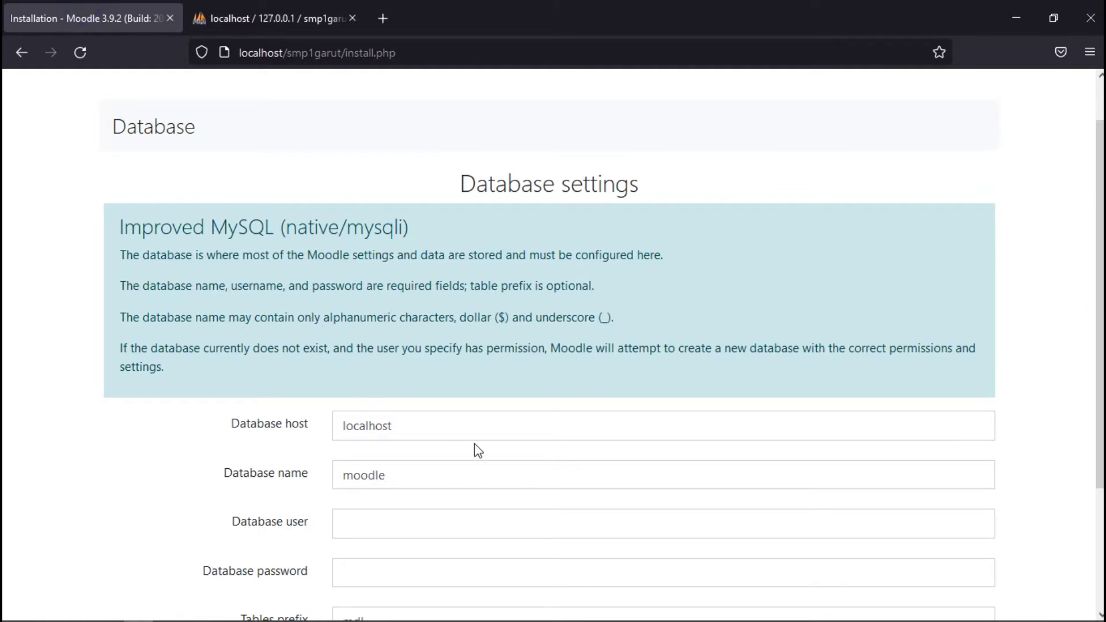
scroll(430, 403, "down", 2)
double_click(403, 391)
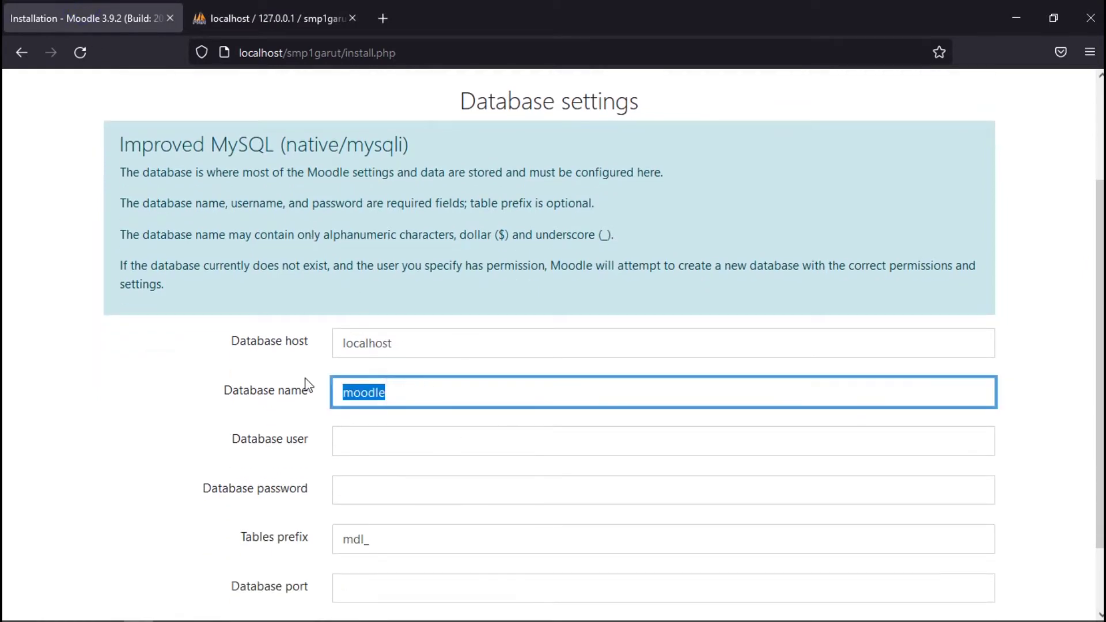
type("smp1")
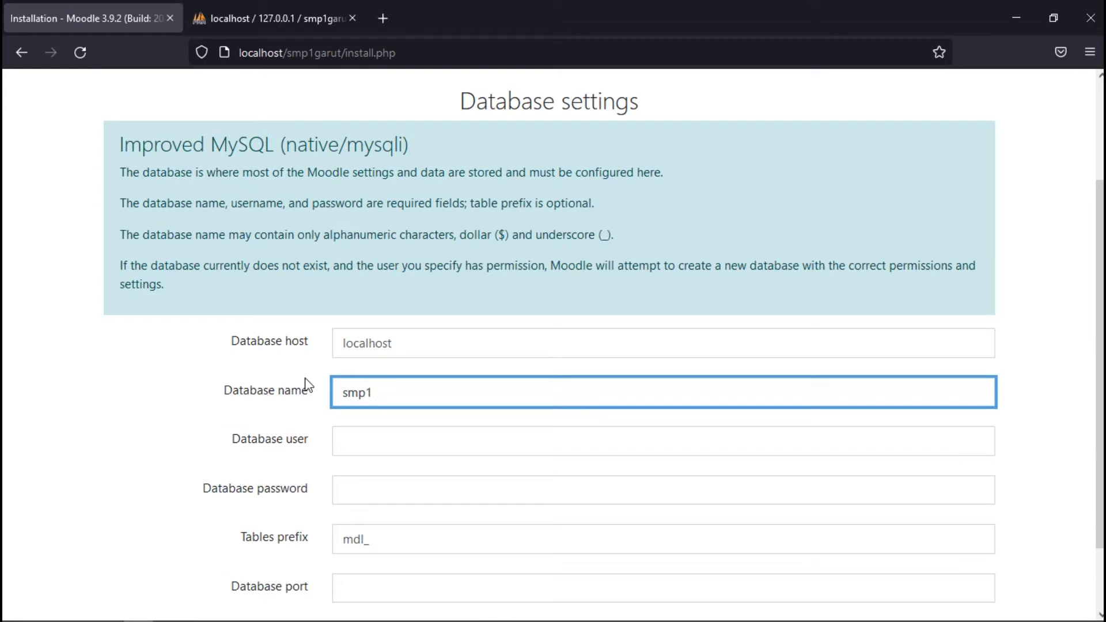
type("dab")
key("BackSpace")
key("BackSpace")
key("BackSpace")
key("BackSpace")
key("BackSpace")
key("BackSpace")
type("smp1")
type("garut")
type("db")
left_click(368, 448)
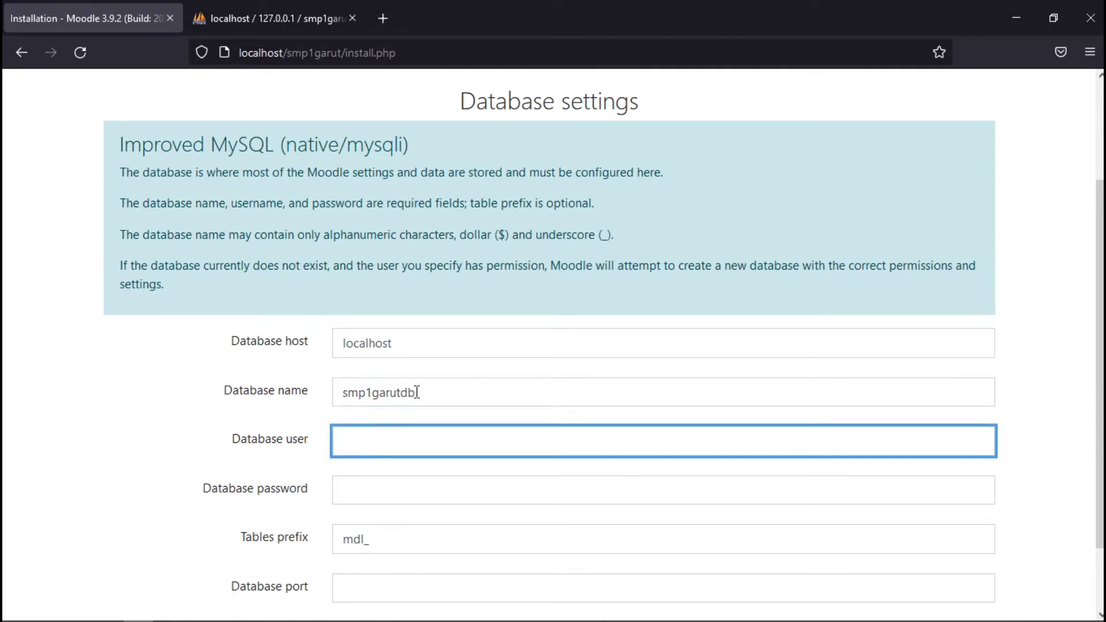
double_click(450, 393)
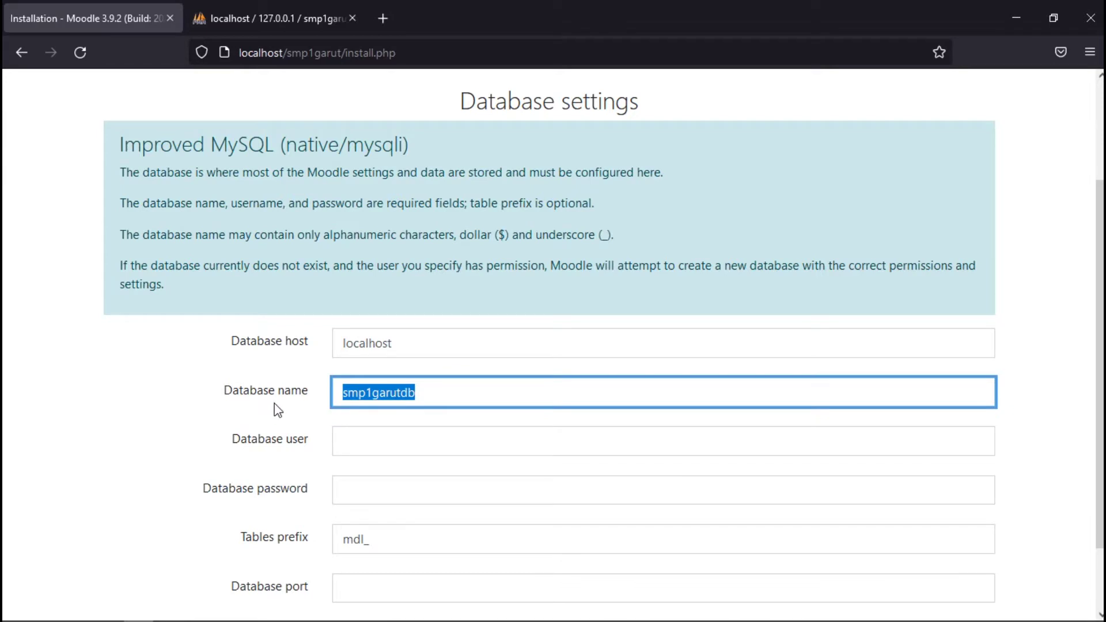
Enter root as the database user, leave the password blank, and submit the database settings.
left_click(375, 444)
scroll(380, 444, "down", 2)
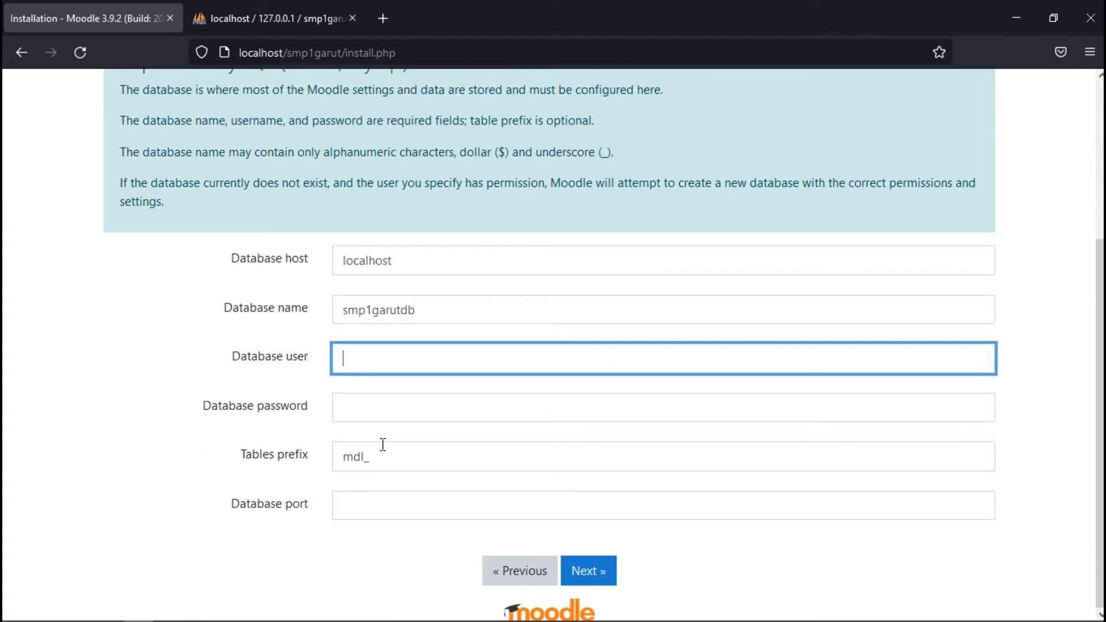
type("root")
left_click(782, 572)
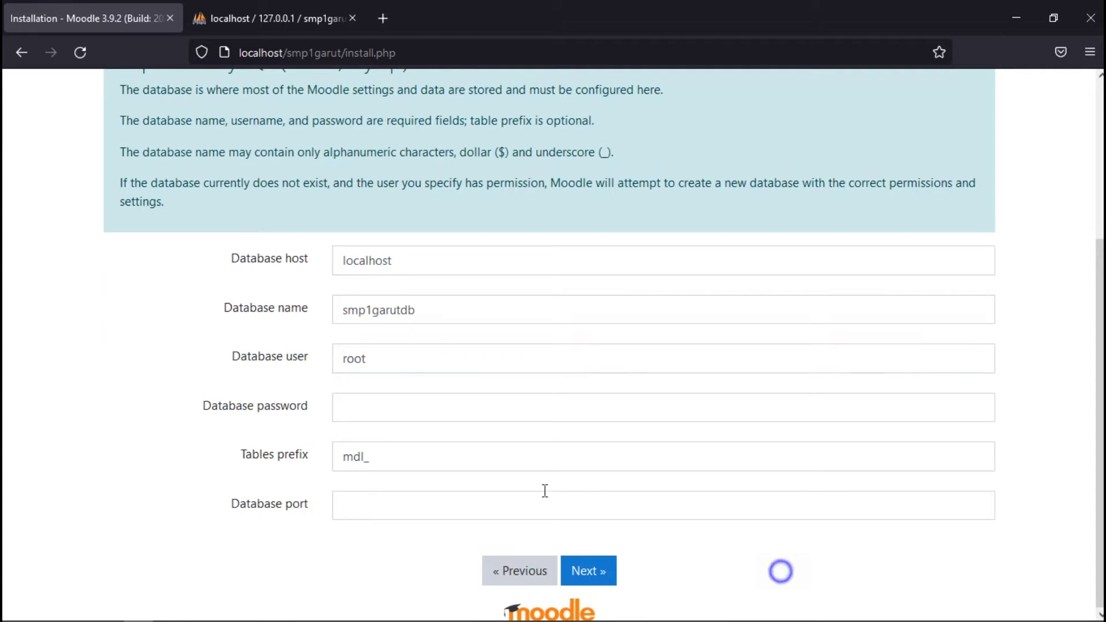
left_click(599, 576)
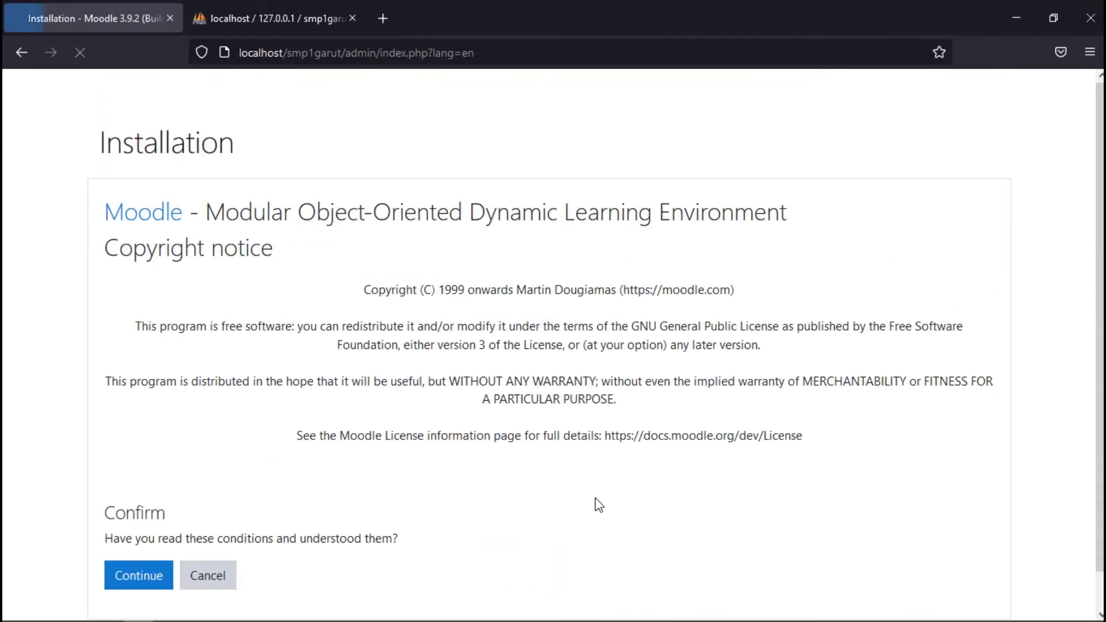
Accept the copyright notice to reach the Server checks page.
scroll(593, 499, "down", 1)
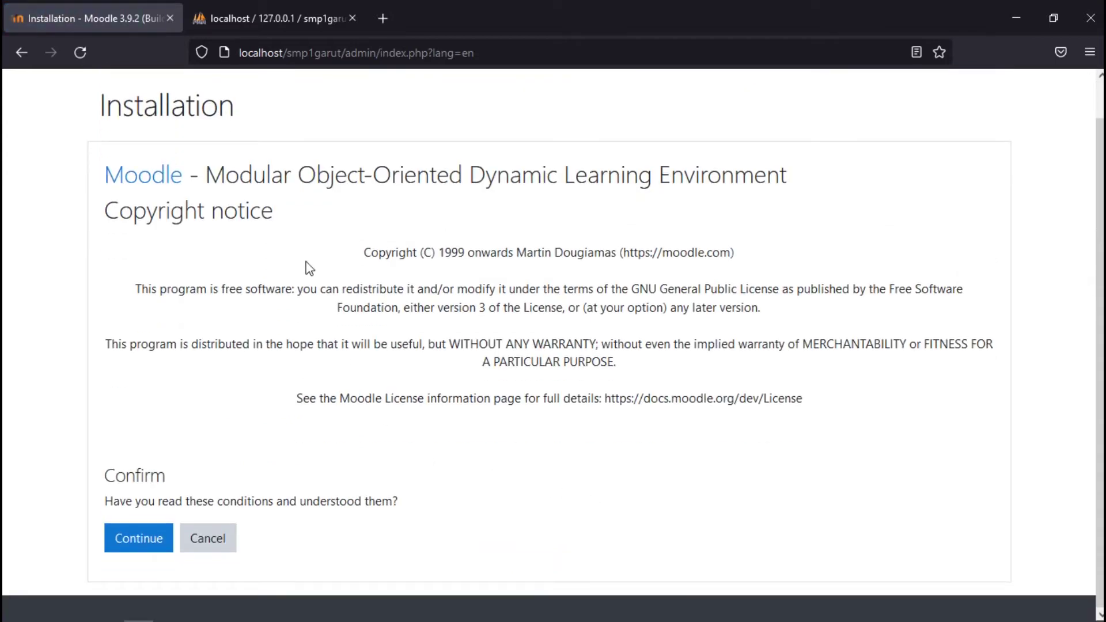
left_click(131, 552)
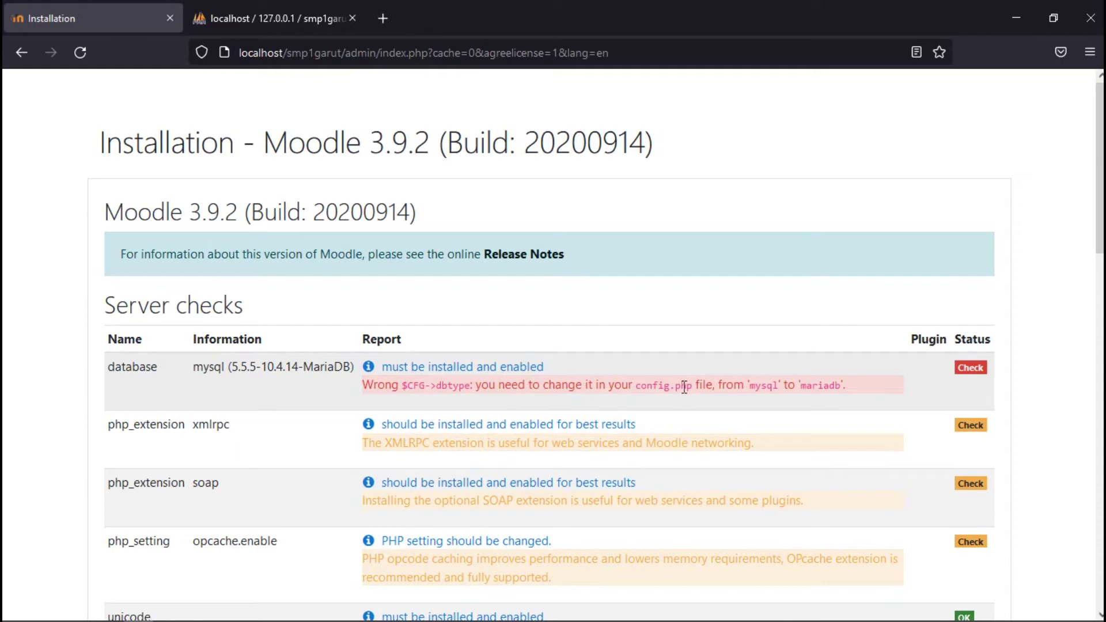
left_click_drag(629, 384, 713, 384)
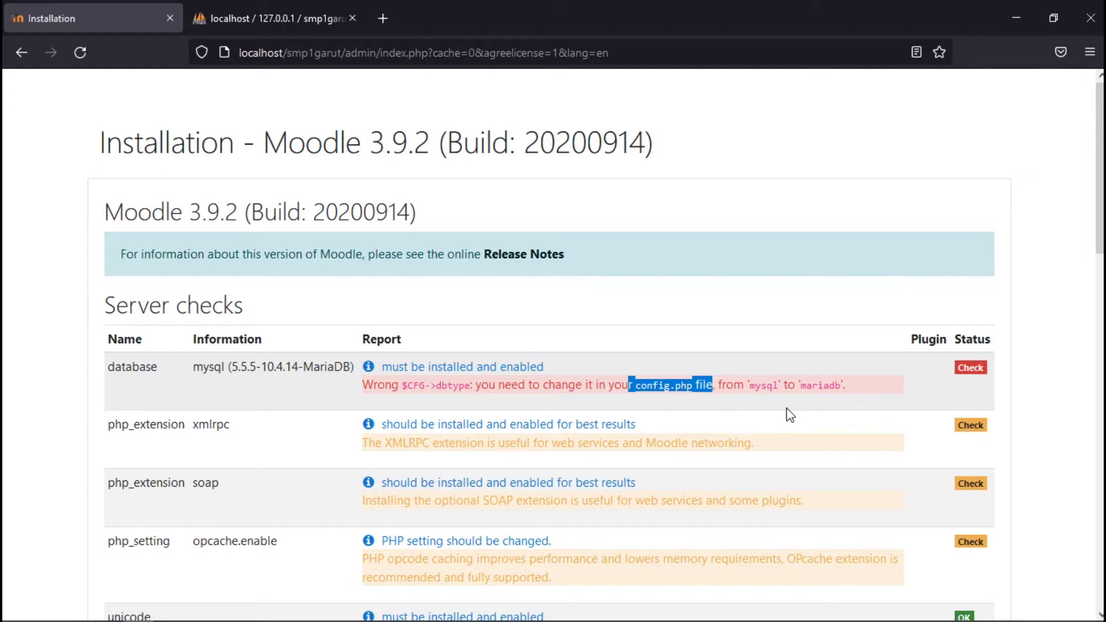
left_click(375, 398)
left_click_drag(375, 398, 370, 383)
scroll(435, 385, "down", 5)
scroll(436, 382, "down", 7)
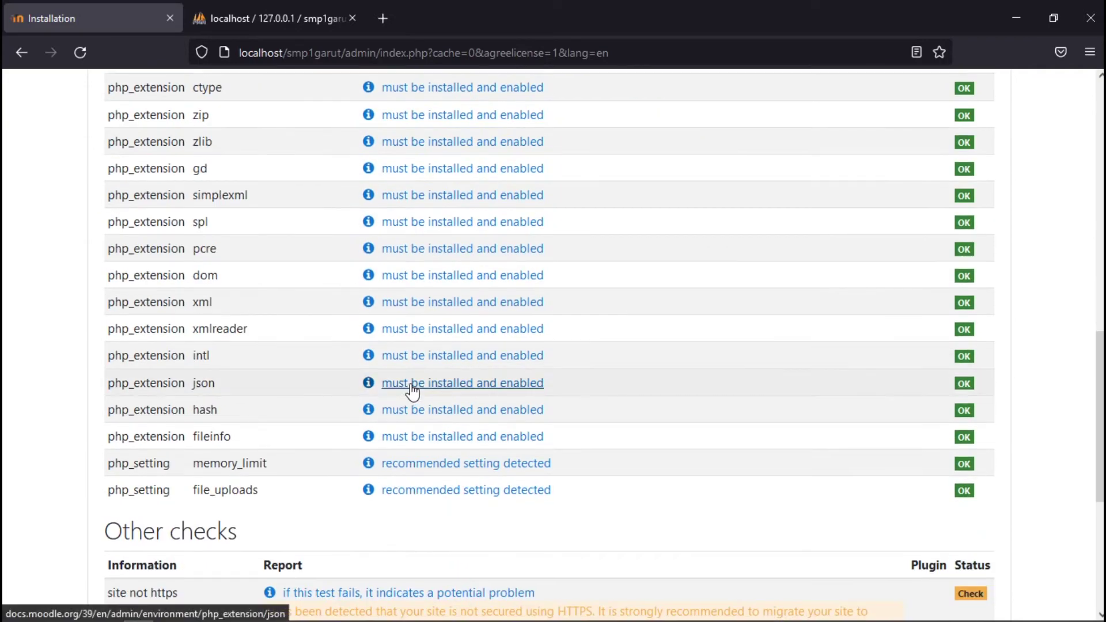
scroll(395, 385, "up", 3)
scroll(913, 486, "up", 10)
scroll(979, 374, "down", 6)
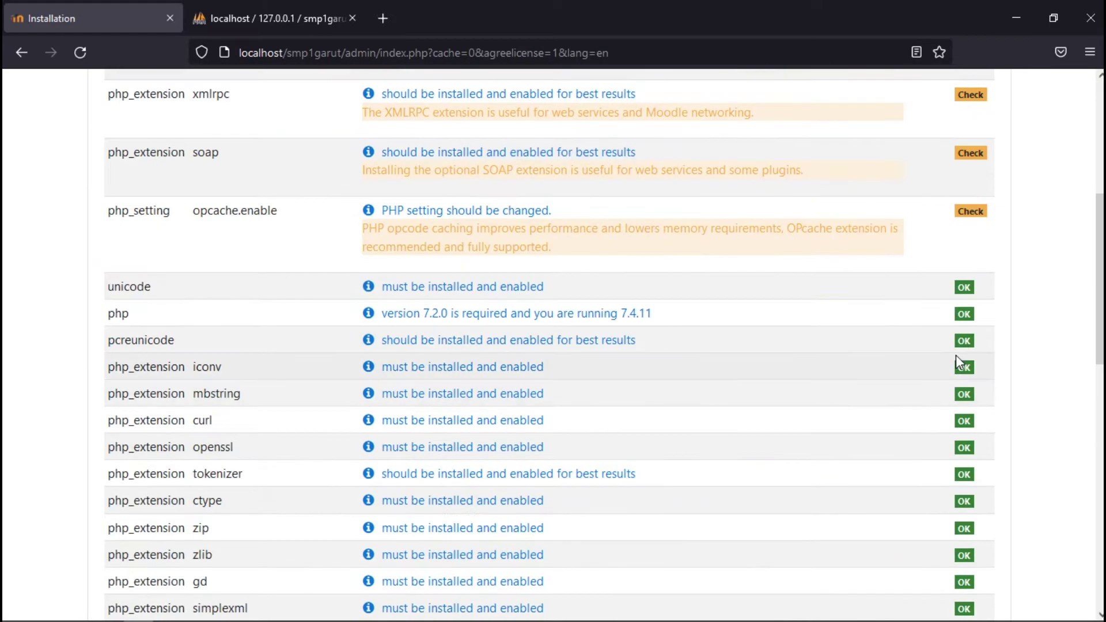
scroll(941, 375, "down", 5)
scroll(854, 386, "down", 5)
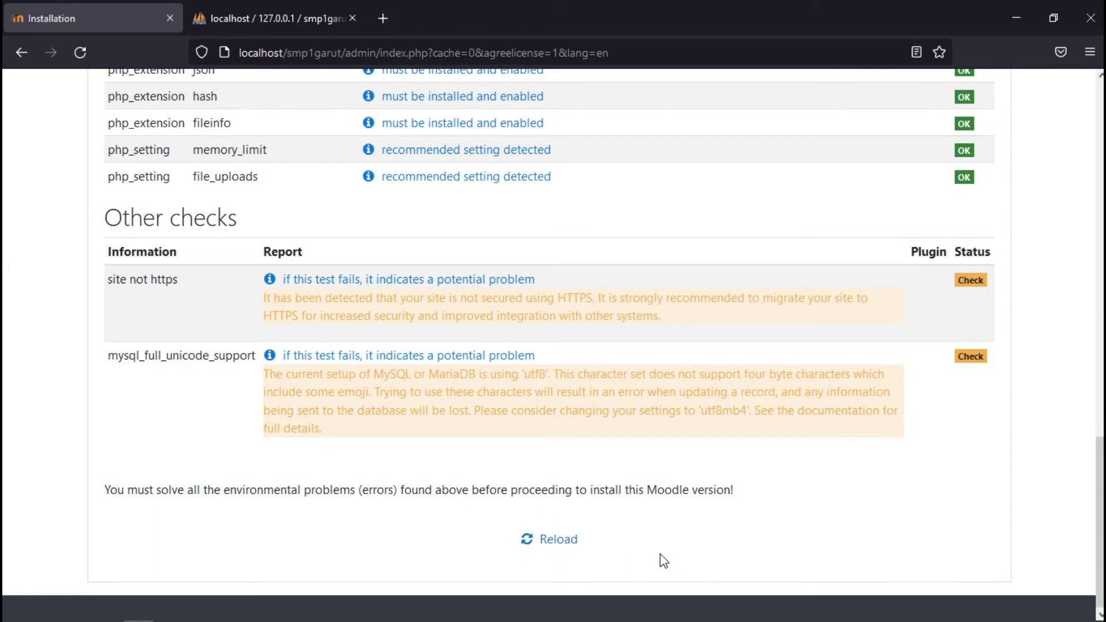
scroll(663, 561, "up", 5)
scroll(649, 557, "up", 7)
scroll(599, 414, "up", 5)
scroll(594, 380, "up", 3)
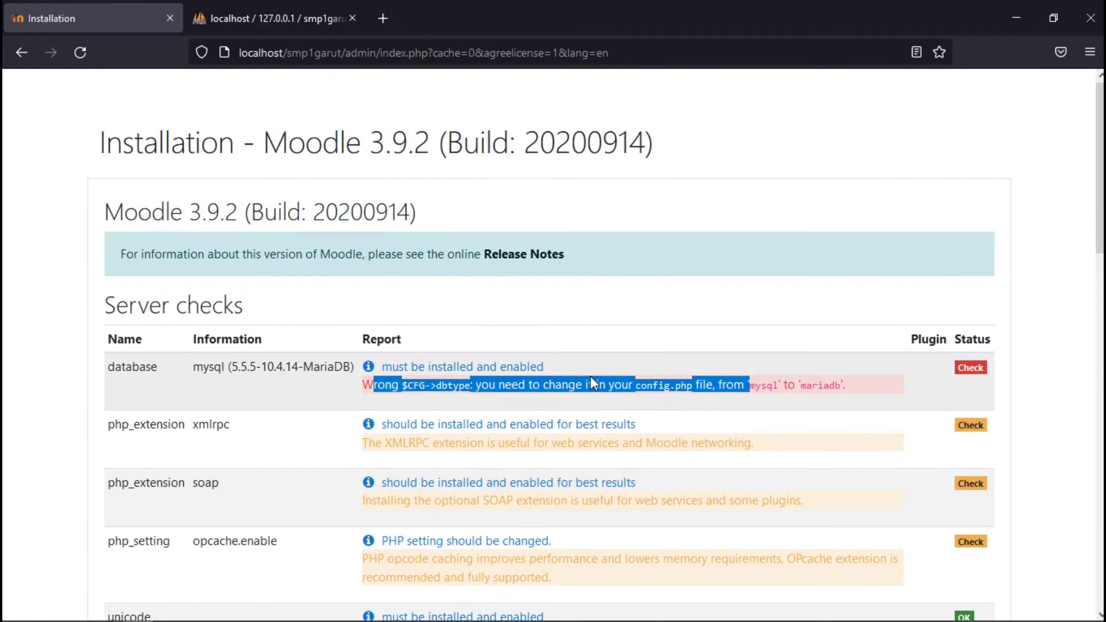
left_click(615, 385)
left_click_drag(518, 385, 531, 385)
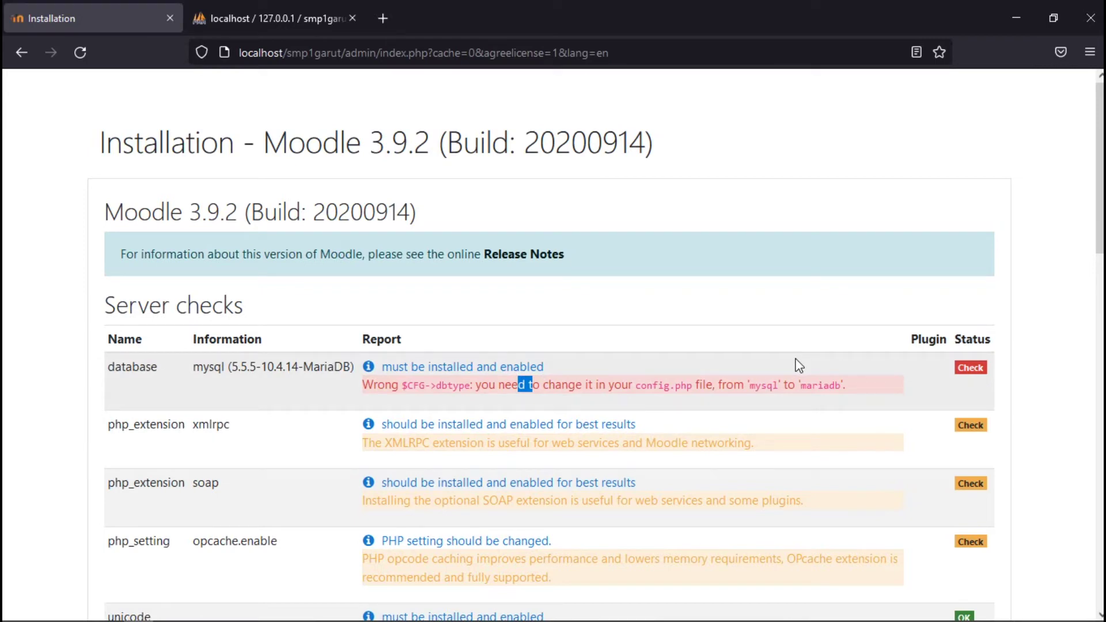
left_click(617, 389)
left_click_drag(636, 386, 691, 386)
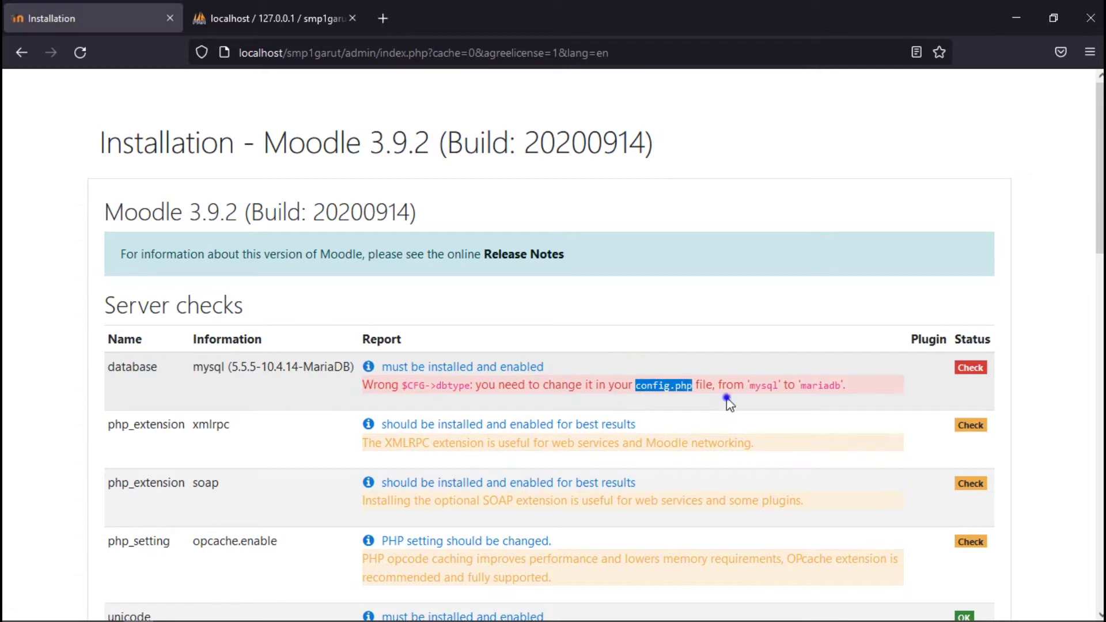
left_click_drag(718, 385, 778, 387)
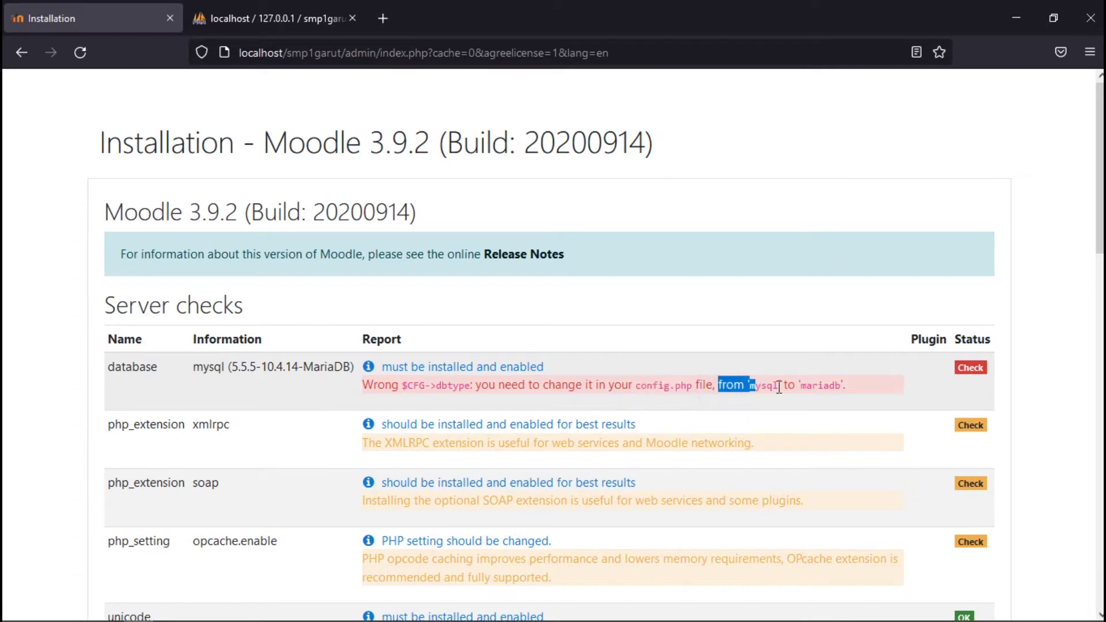
left_click(776, 388)
Browse in File Explorer to the C:\xampp\htdocs\smp1garut folder.
left_click(58, 612)
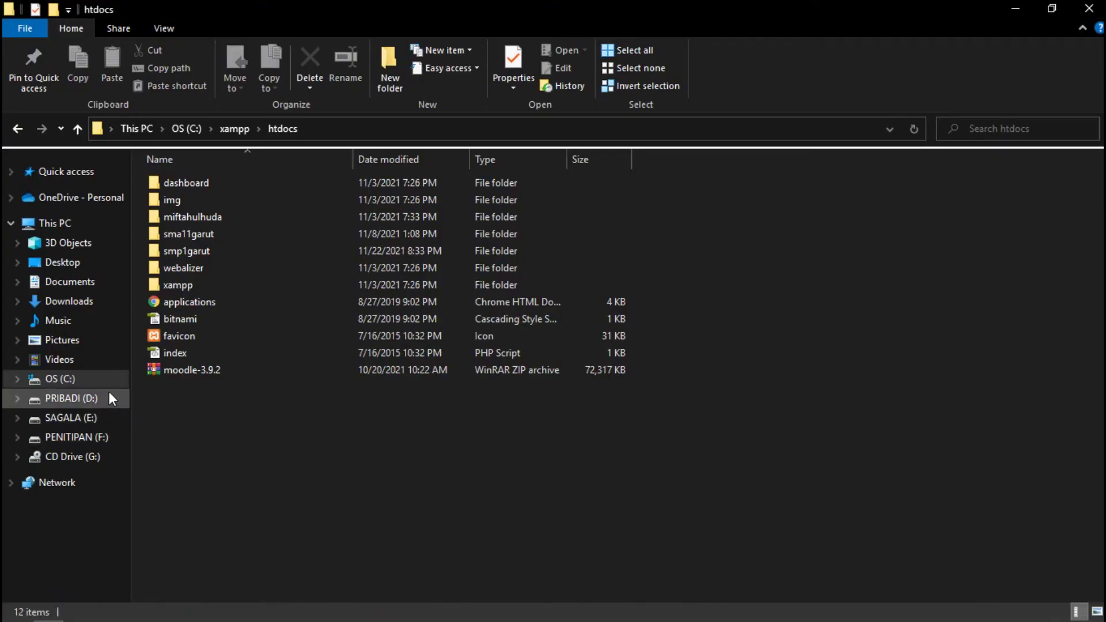
left_click(98, 379)
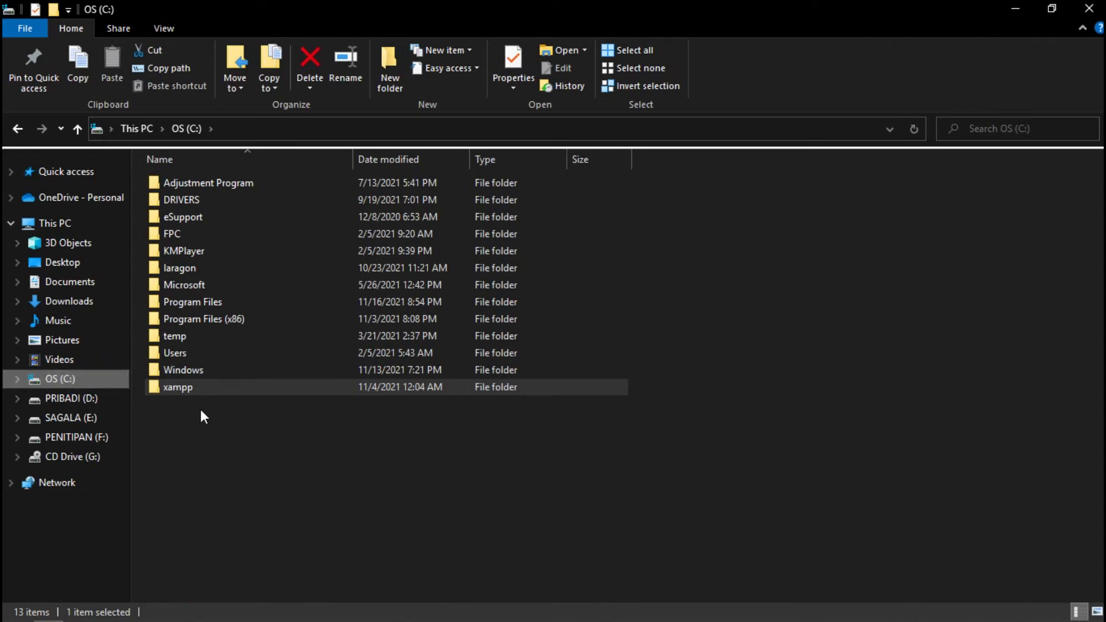
double_click(223, 385)
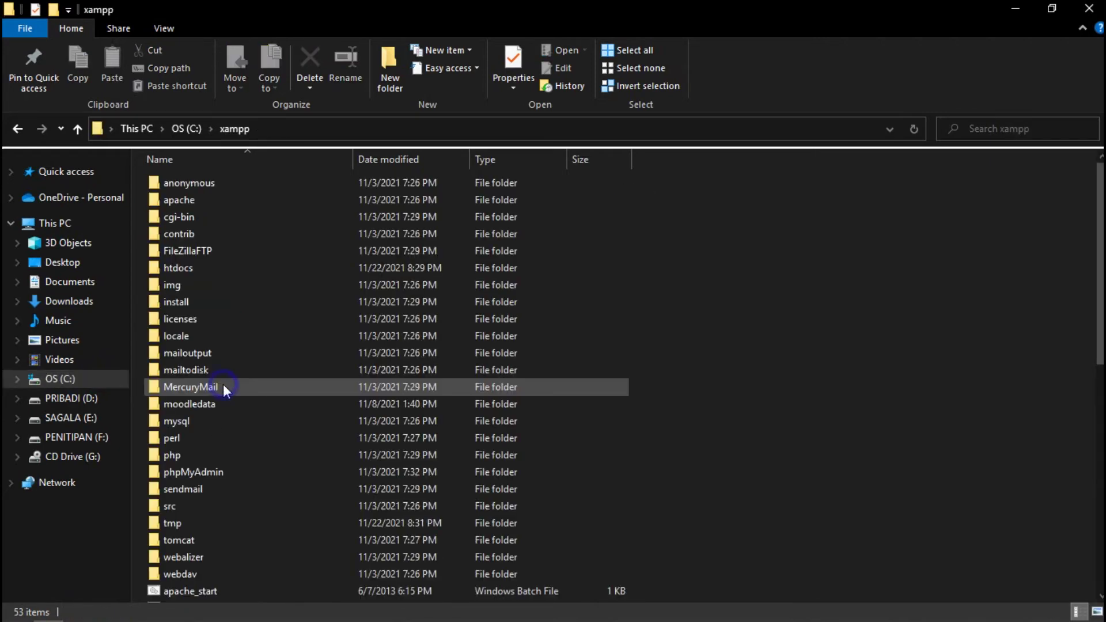
double_click(190, 274)
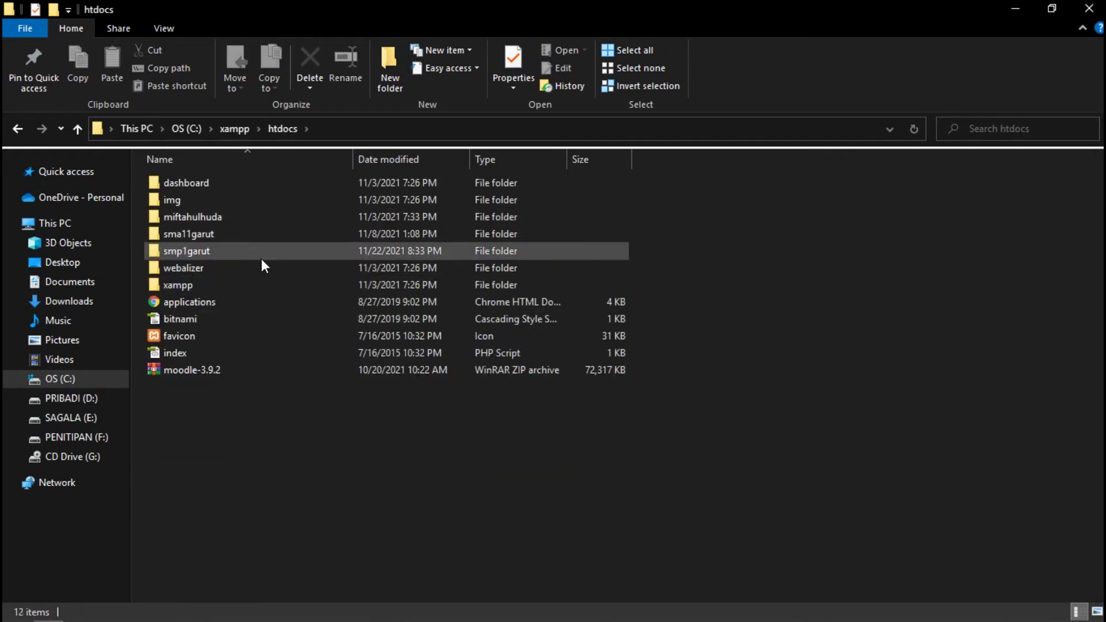
mouse_move(186, 250)
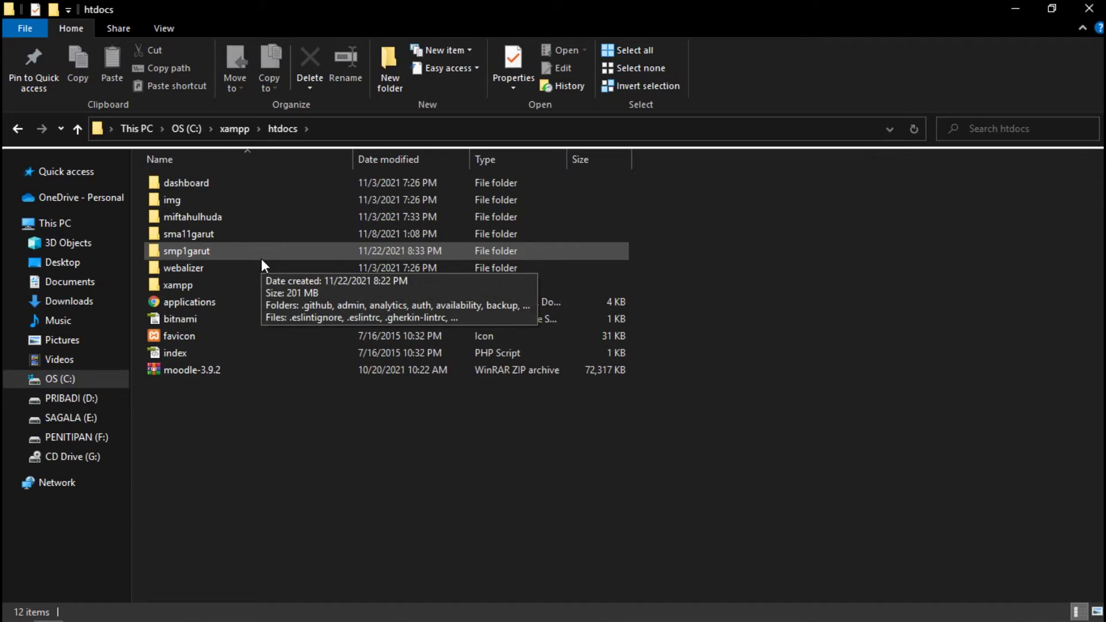
double_click(205, 252)
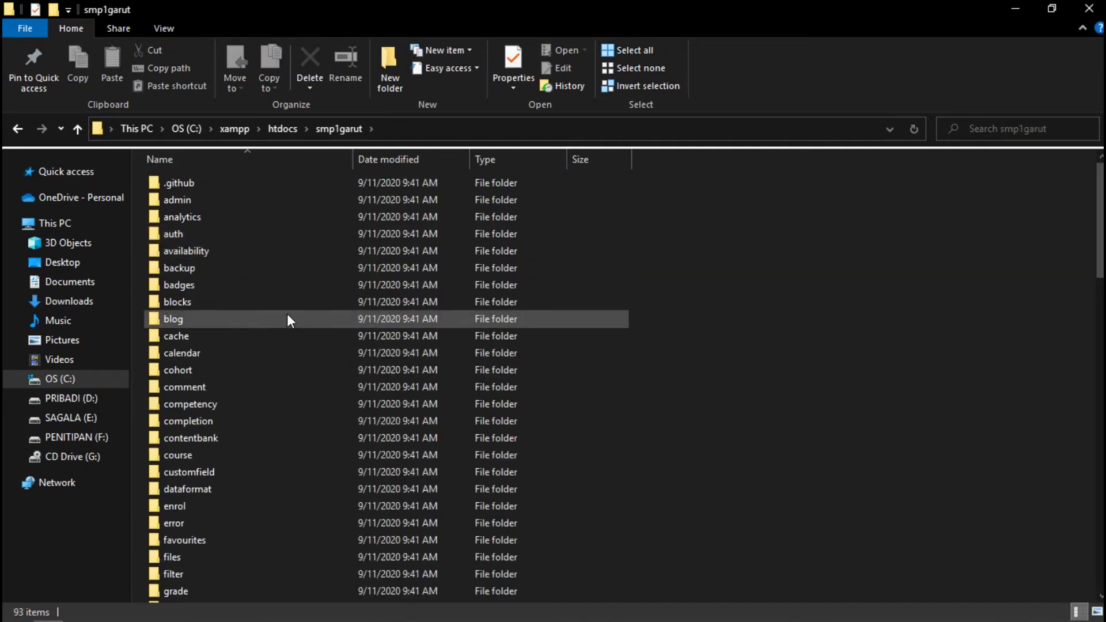
Open smp1garut's config.php in Notepad++ via Edit with Notepad++.
scroll(276, 369, "down", 9)
scroll(275, 372, "down", 7)
scroll(276, 374, "down", 6)
scroll(276, 375, "down", 1)
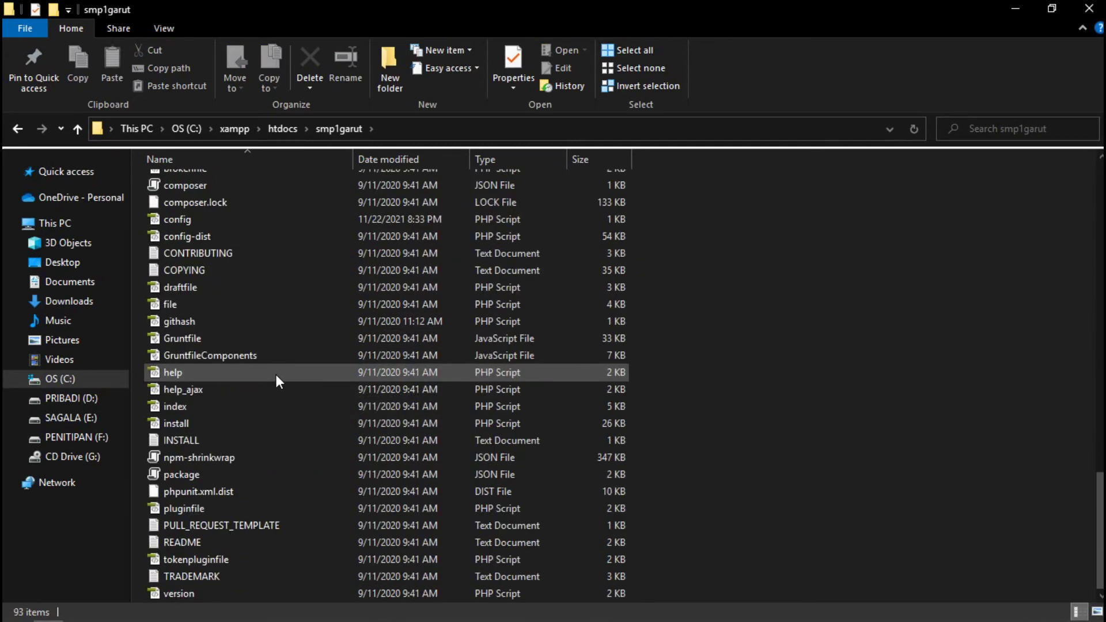
scroll(276, 380, "up", 4)
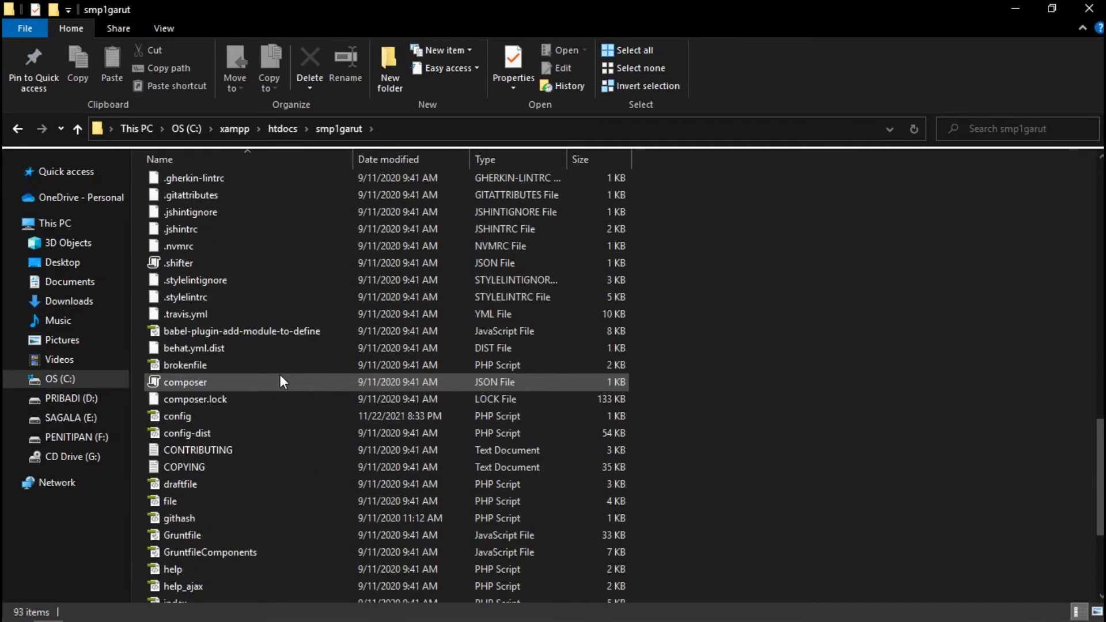
left_click(188, 414)
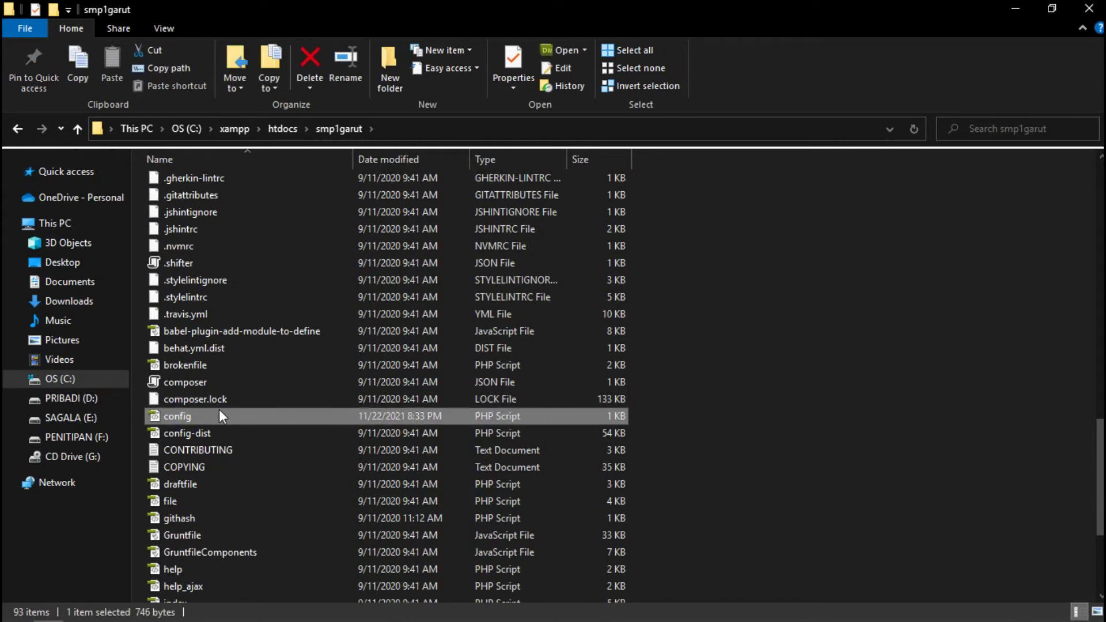
right_click(194, 416)
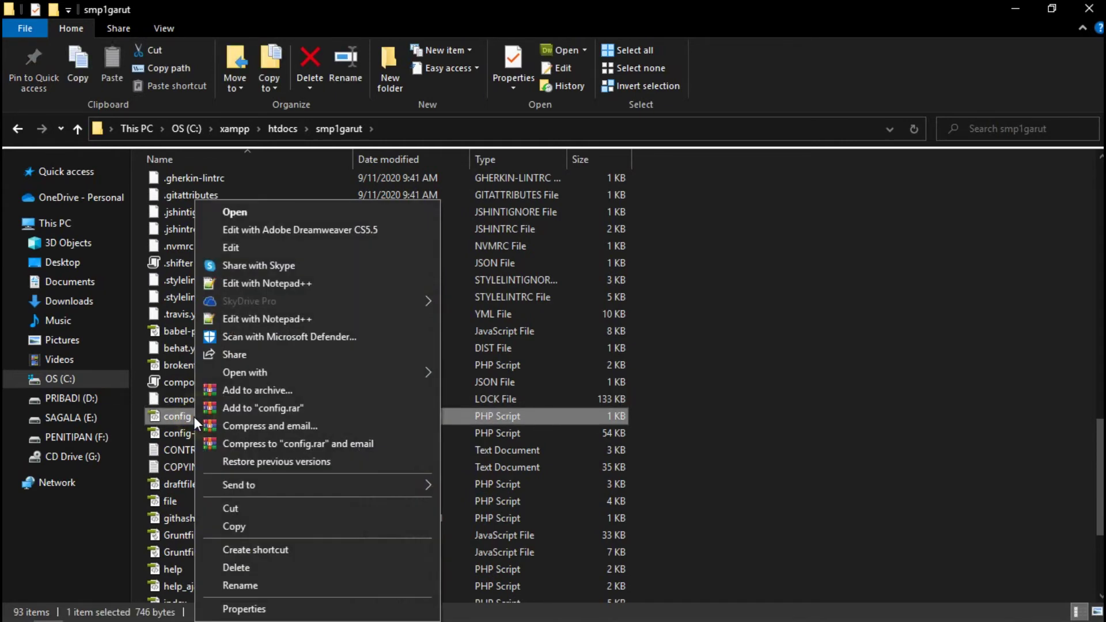
left_click(330, 282)
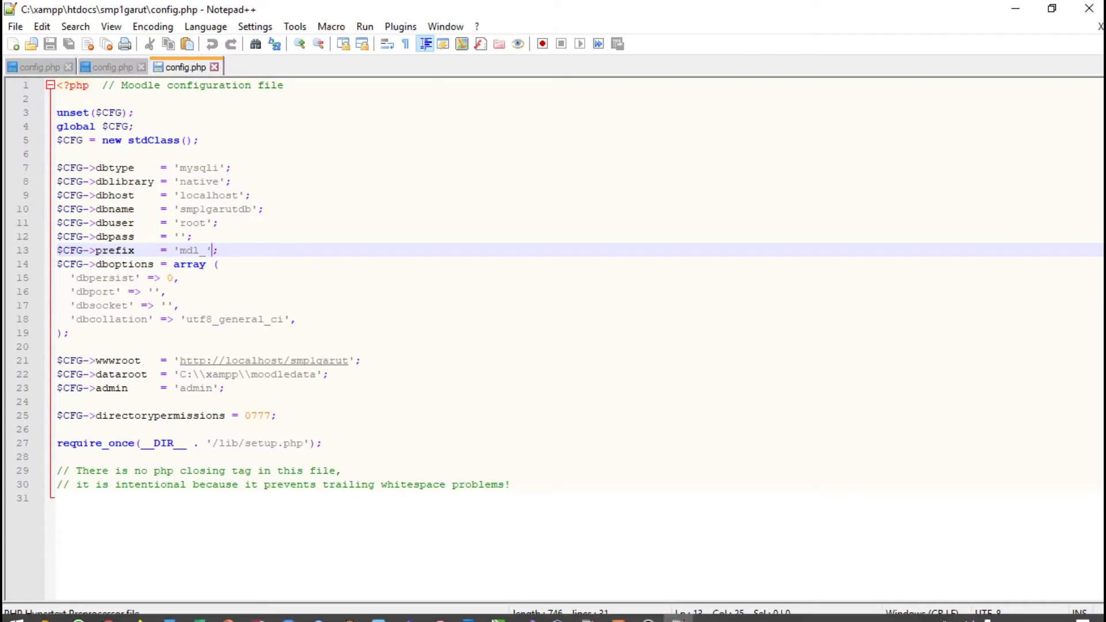
Check the Moodle server error saying the database type mysql should be mariadb.
left_click(136, 612)
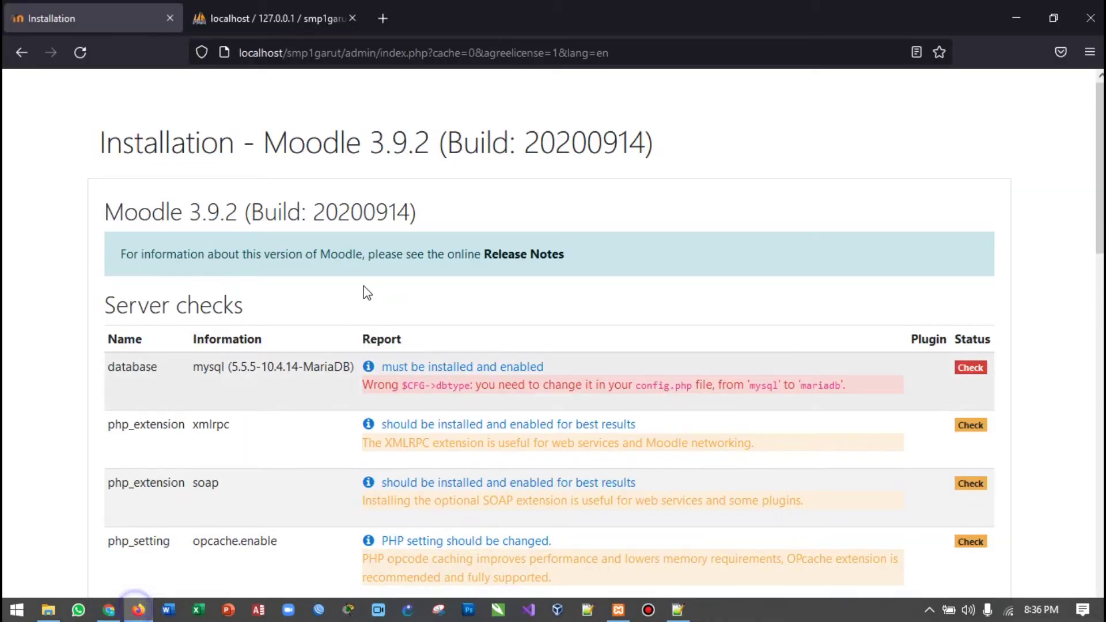
left_click_drag(744, 388, 747, 389)
double_click(747, 388)
left_click(782, 386)
double_click(830, 385)
left_click_drag(801, 386, 844, 386)
left_click(825, 386)
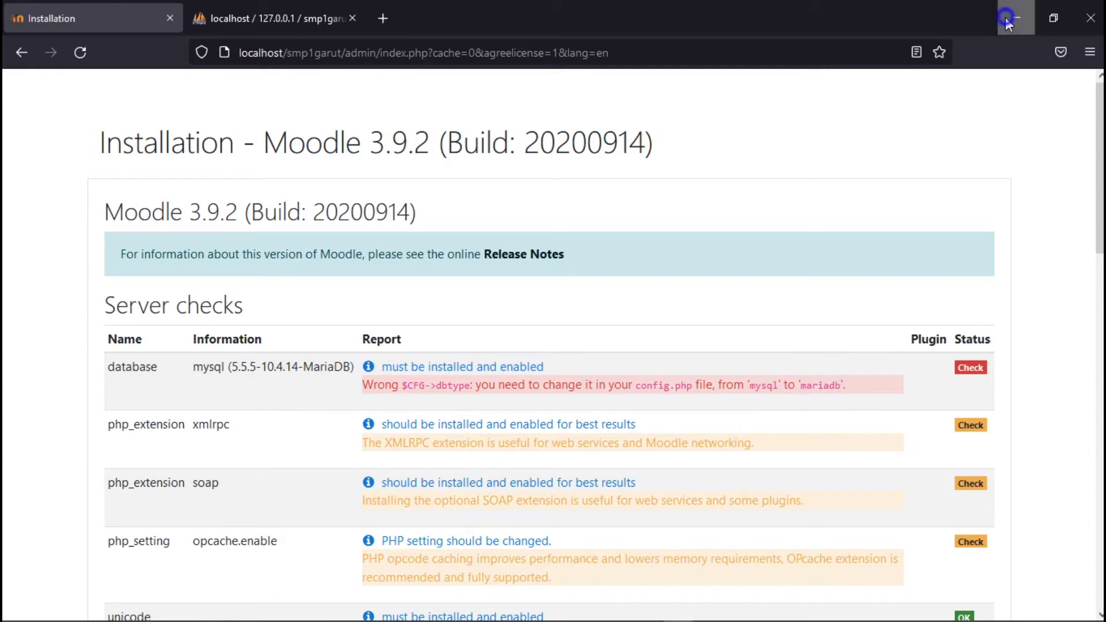
Change dbtype on line 7 from mysqli to maridb, save config.php and exit Notepad++.
left_click(1004, 17)
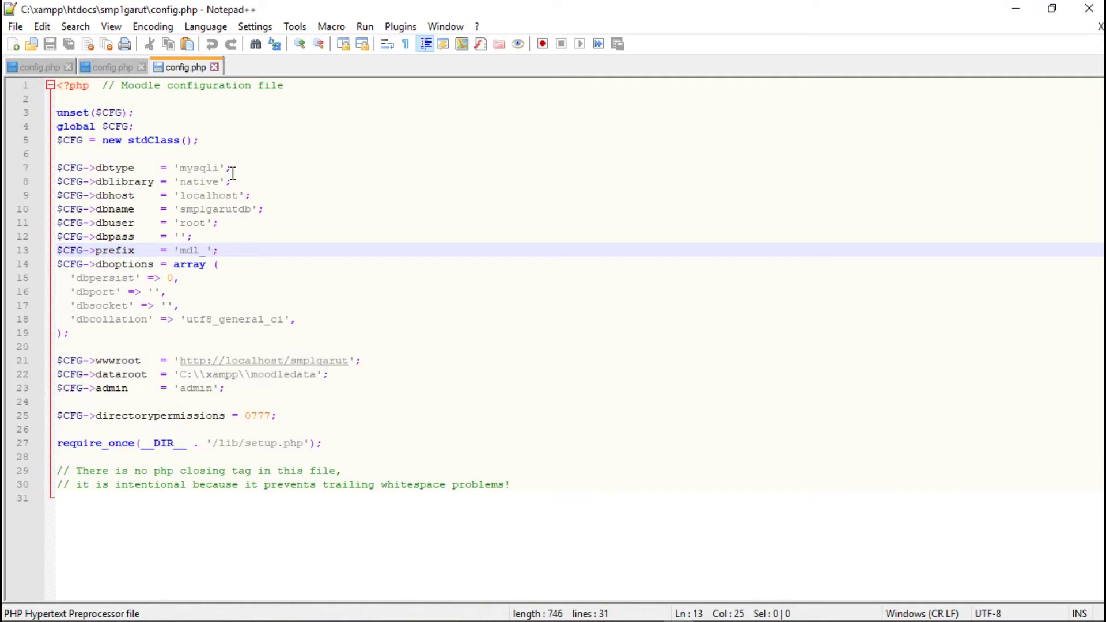
left_click(222, 170)
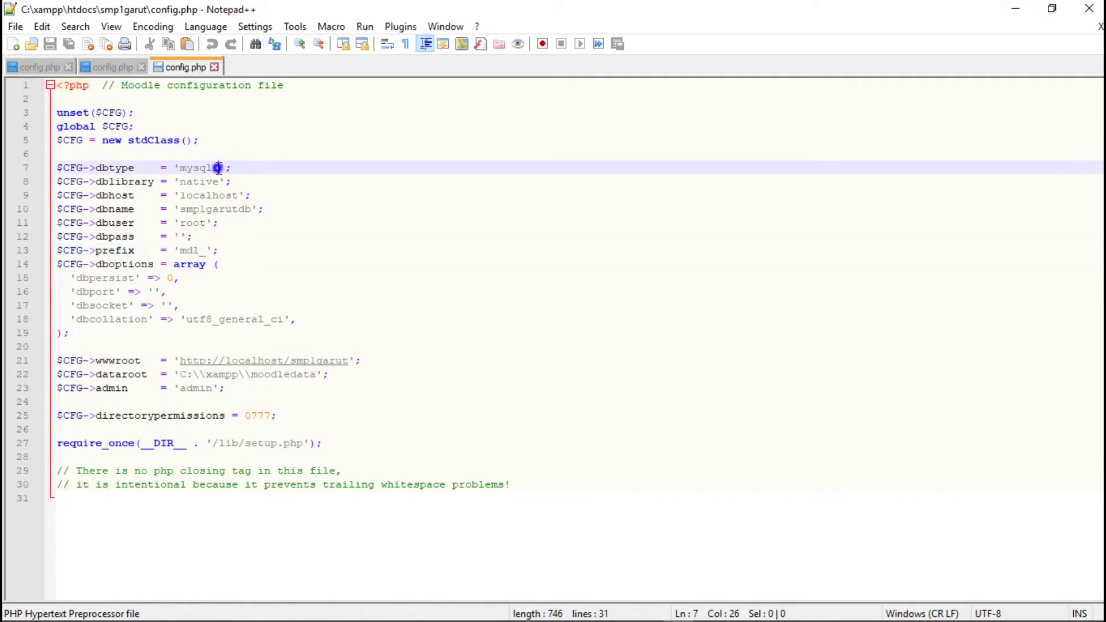
key("BackSpace")
key("BackSpace")
key("BackSpace")
key("BackSpace")
key("BackSpace")
type("aridb")
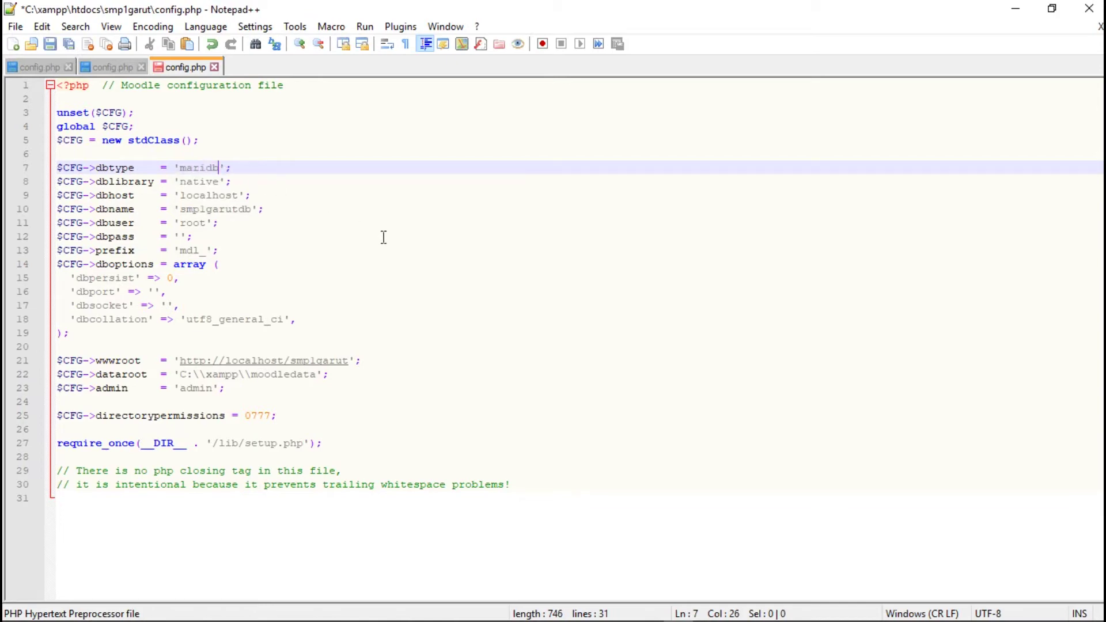
key("ctrl+s")
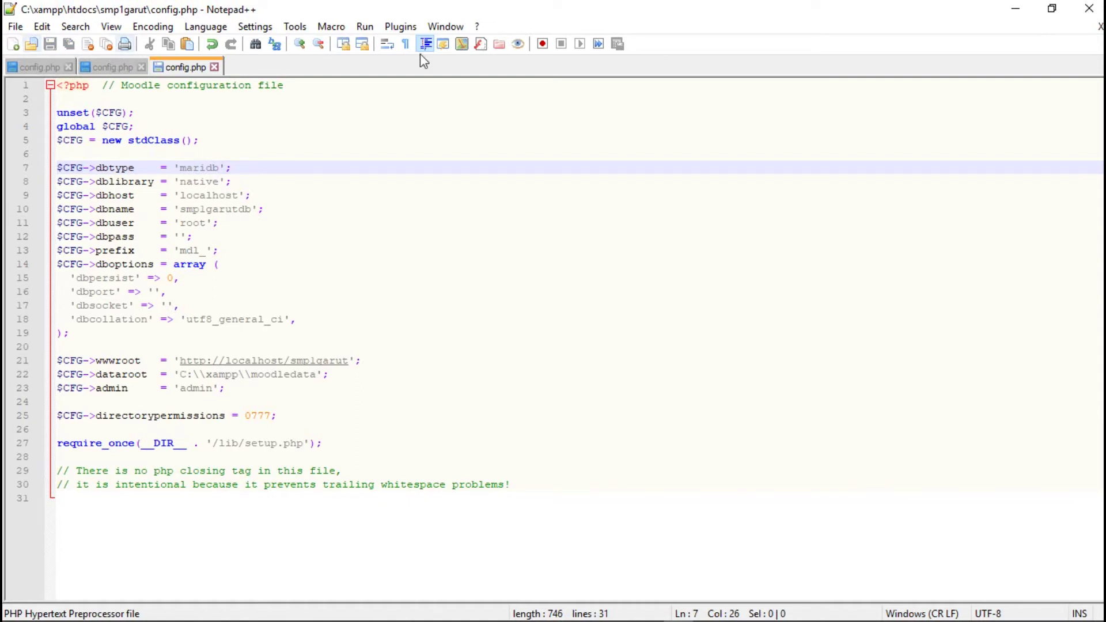
left_click(1089, 8)
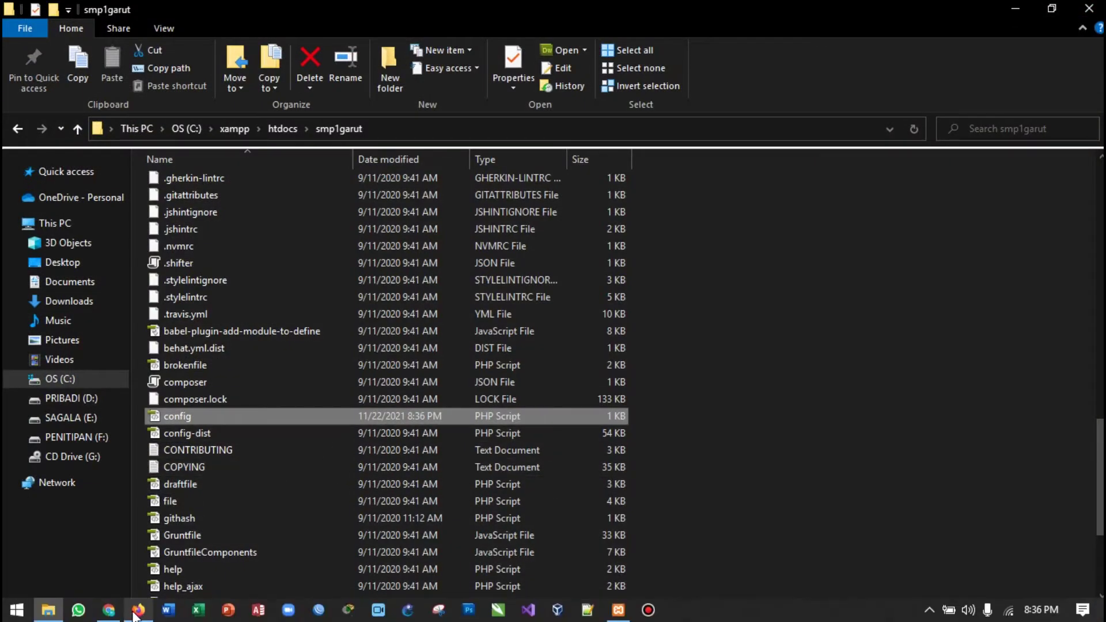
Review the installer's advice to change mysql to mariadb and the failed database checks.
left_click(138, 610)
left_click(138, 612)
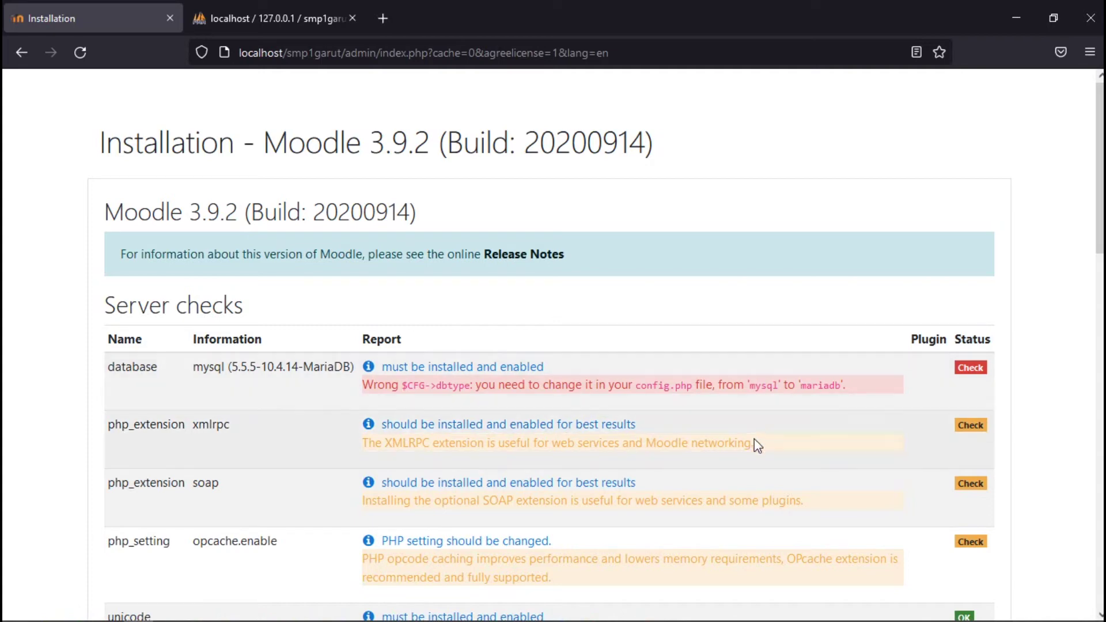
left_click_drag(728, 384, 862, 386)
left_click(862, 387)
scroll(672, 370, "down", 5)
scroll(668, 380, "up", 5)
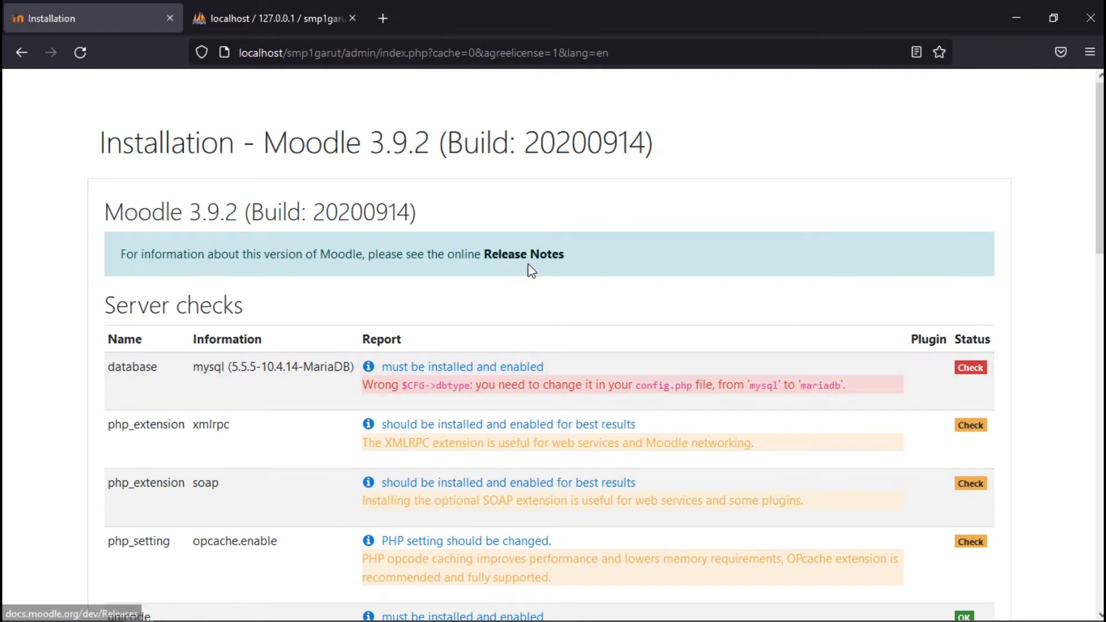
left_click_drag(960, 369, 1035, 365)
left_click(1035, 365)
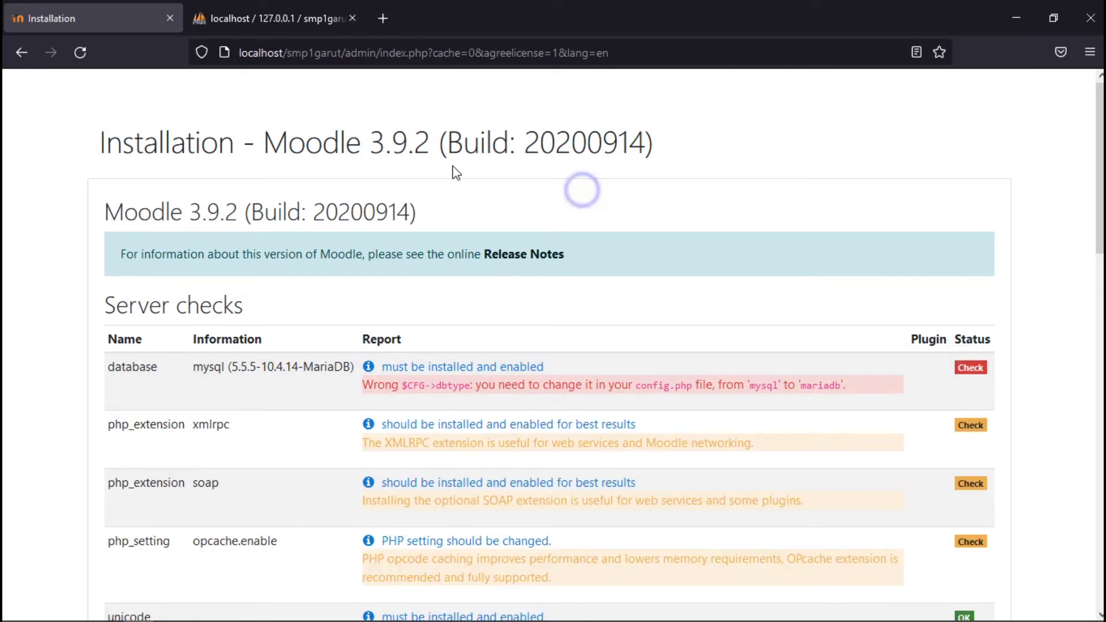
Reload the installer to get the 'Unknown driver native/maridb' error, then go back to the language step.
left_click(80, 53)
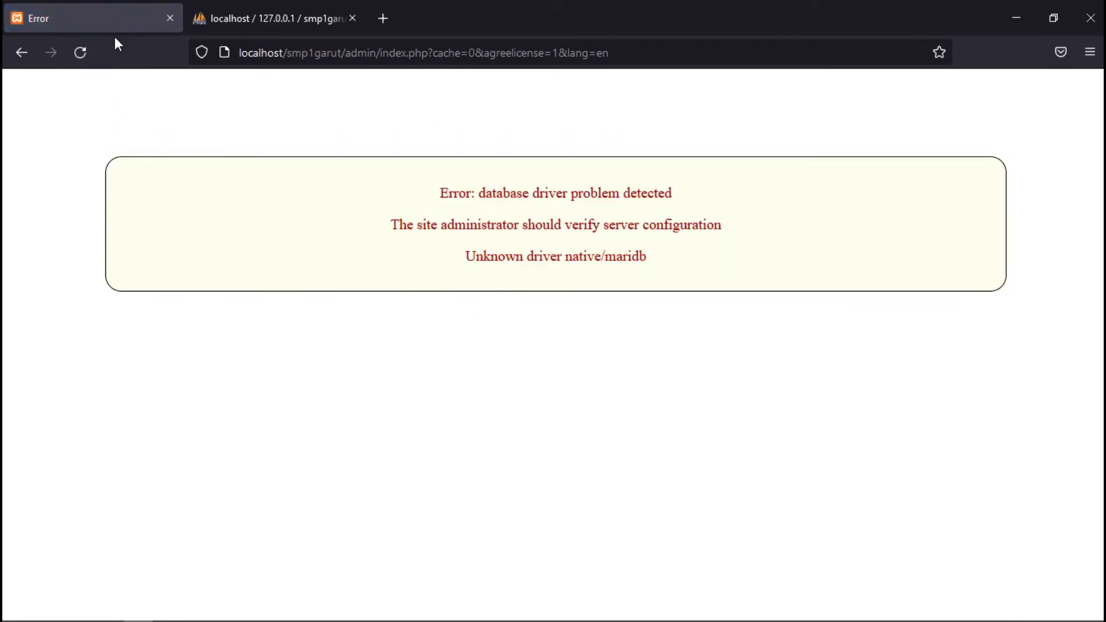
left_click(76, 51)
left_click(23, 54)
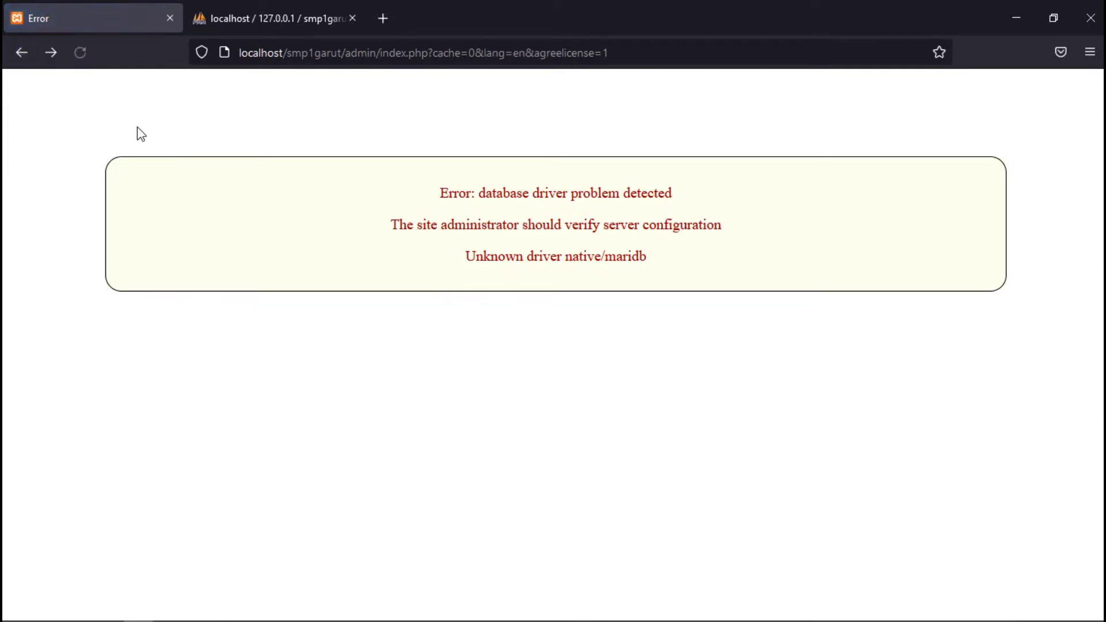
left_click(21, 53)
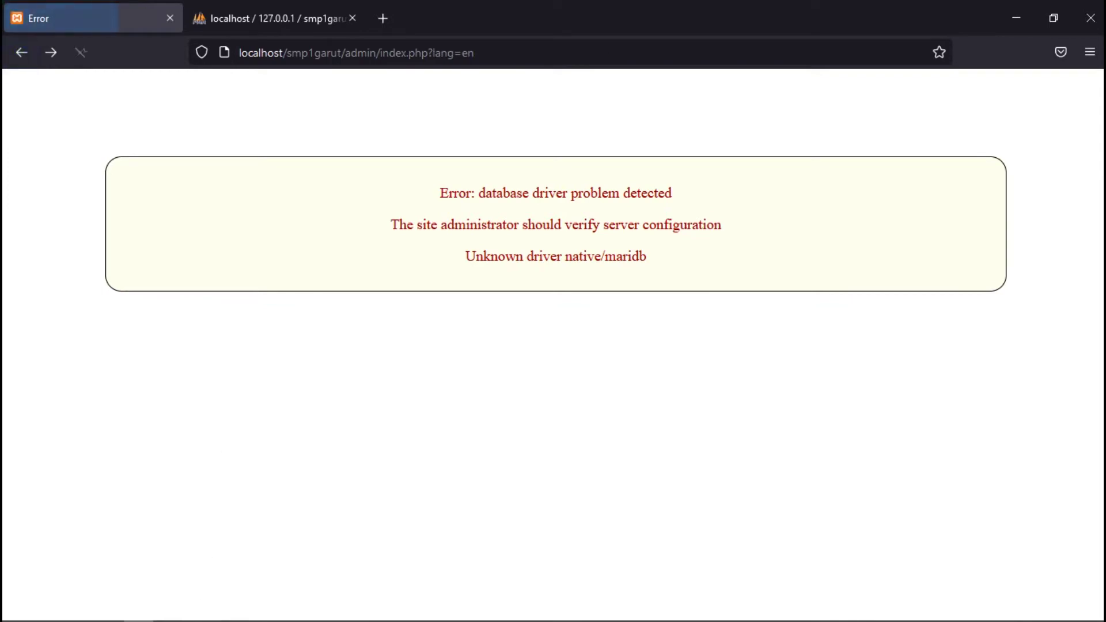
left_click(48, 615)
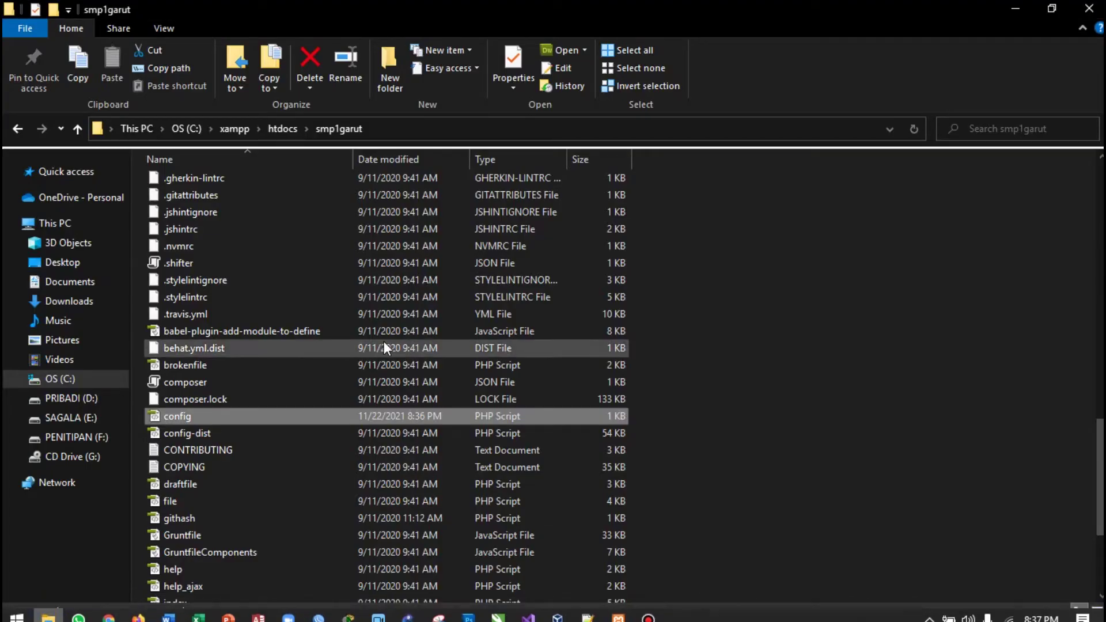
Correct dbtype from 'maridb' to 'mariadb' in config.php via Notepad, save, and return to Firefox.
right_click(225, 417)
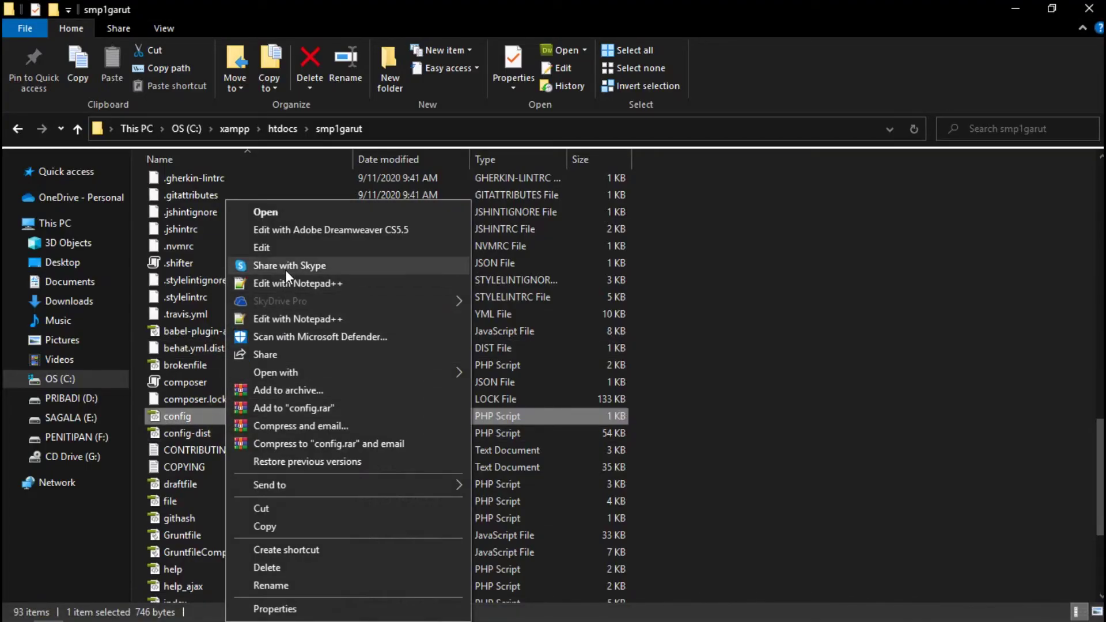
left_click(285, 249)
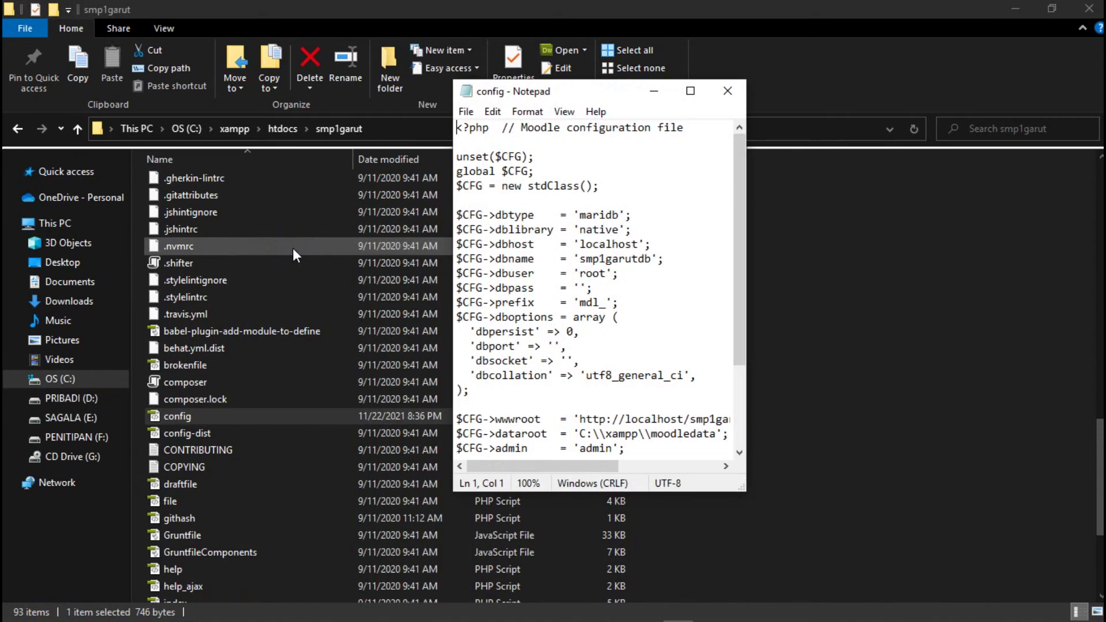
left_click(605, 215)
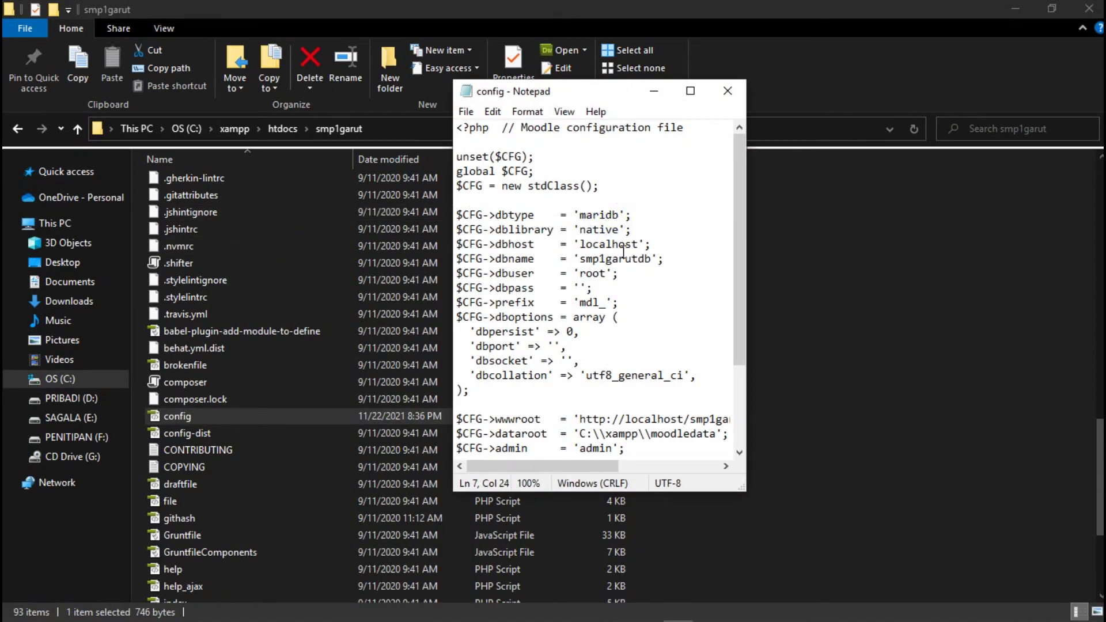
type("a")
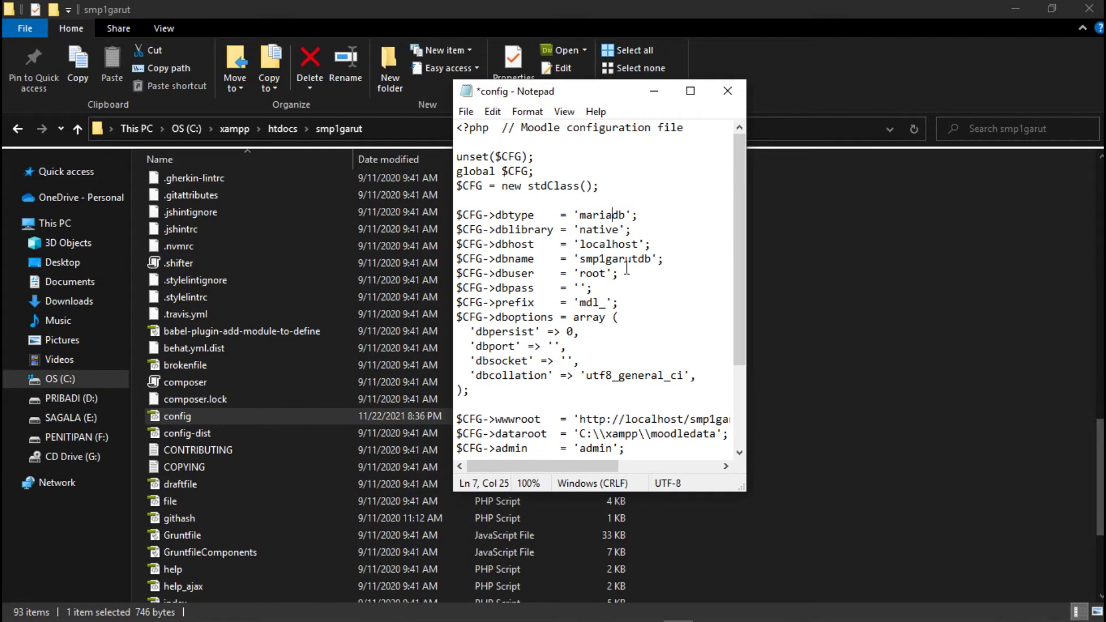
key("ctrl+s")
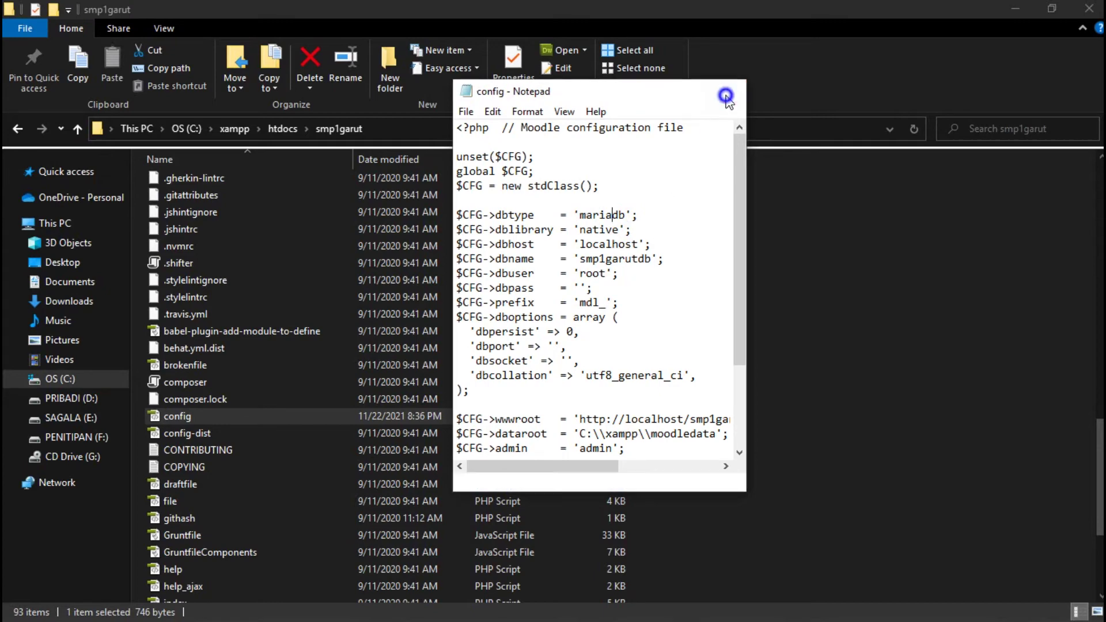
left_click(727, 91)
left_click(115, 611)
left_click(139, 610)
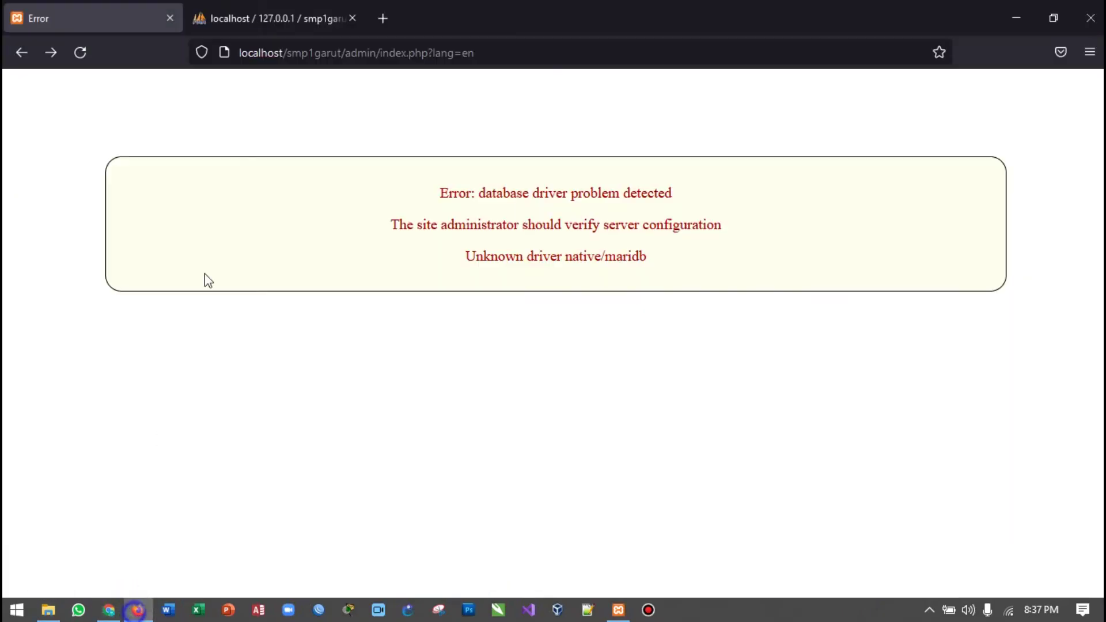
Reload the installer, accept the copyright notice, and continue past the passing server checks.
left_click(80, 52)
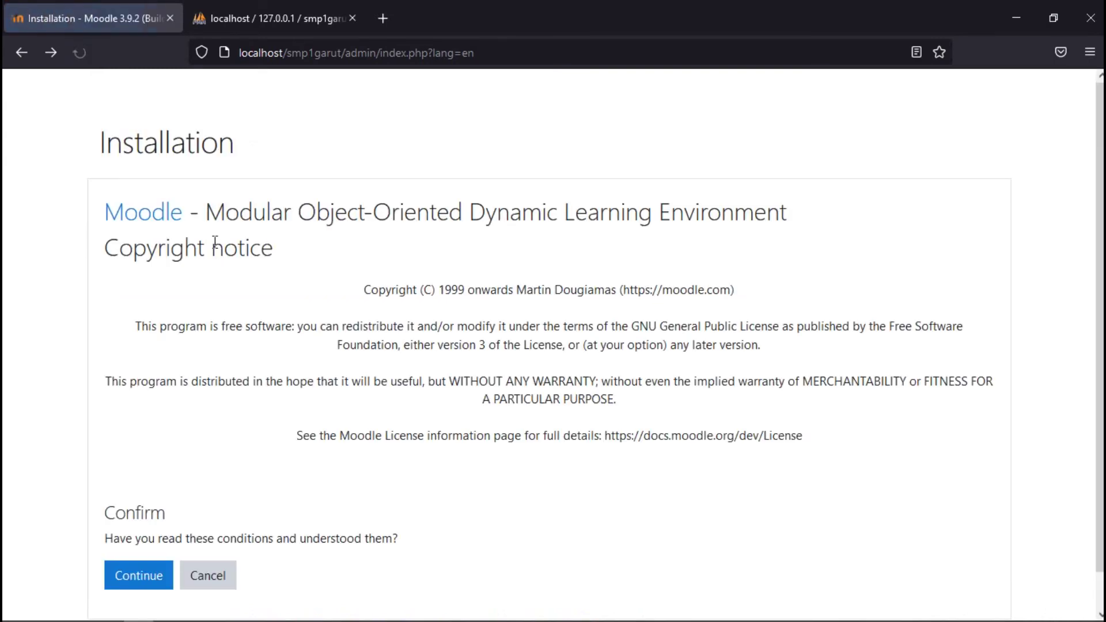
left_click(130, 577)
scroll(495, 374, "down", 1)
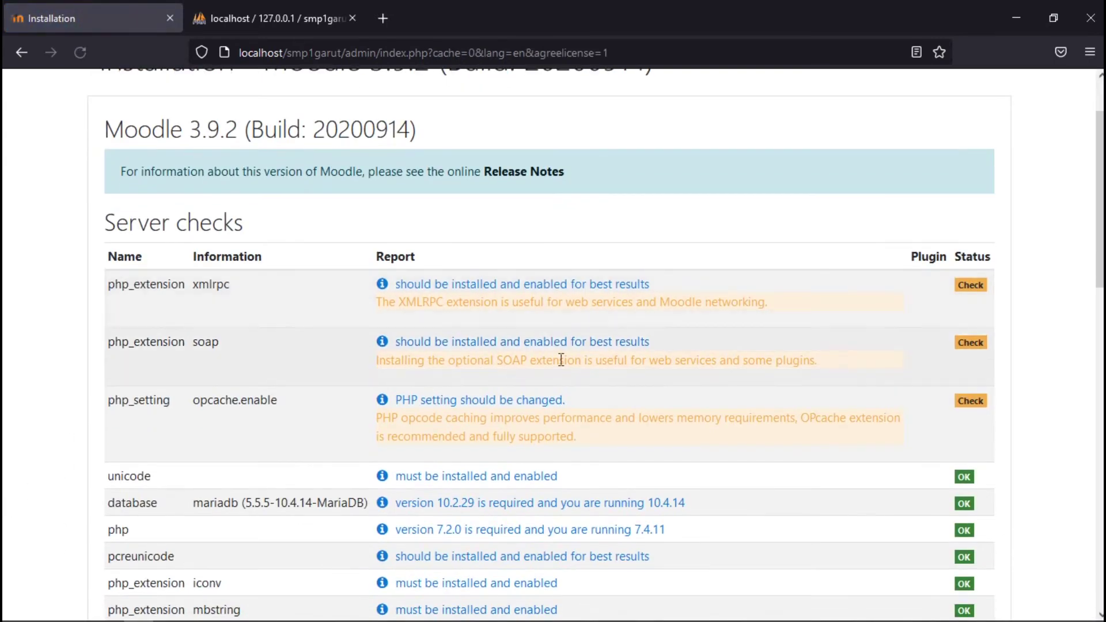
scroll(1004, 320, "down", 5)
scroll(921, 300, "up", 5)
scroll(518, 344, "down", 5)
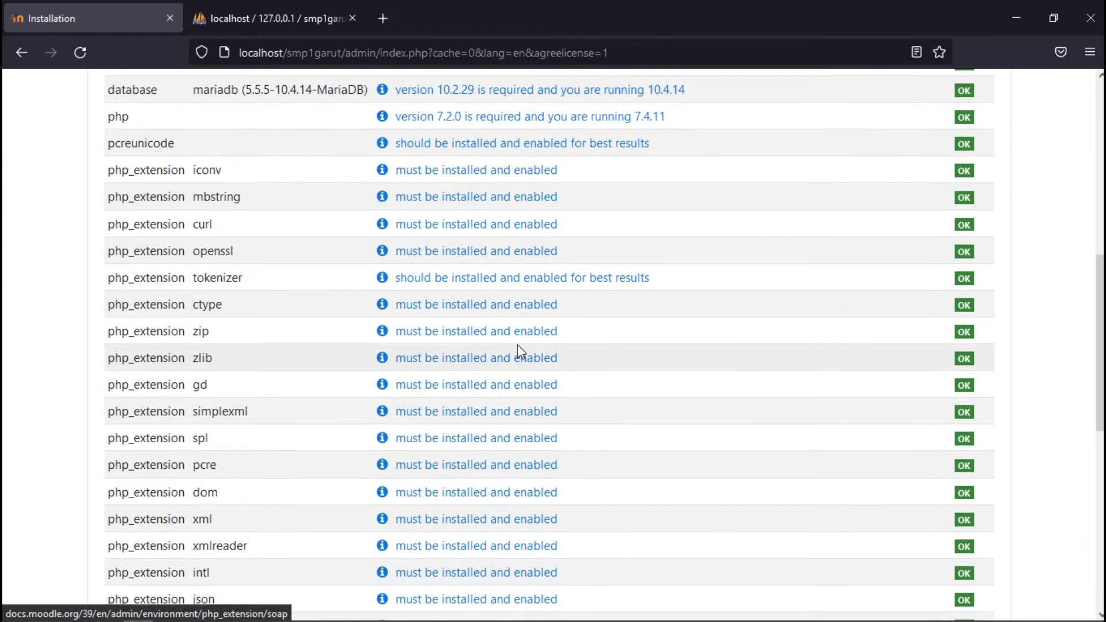
scroll(518, 346, "down", 5)
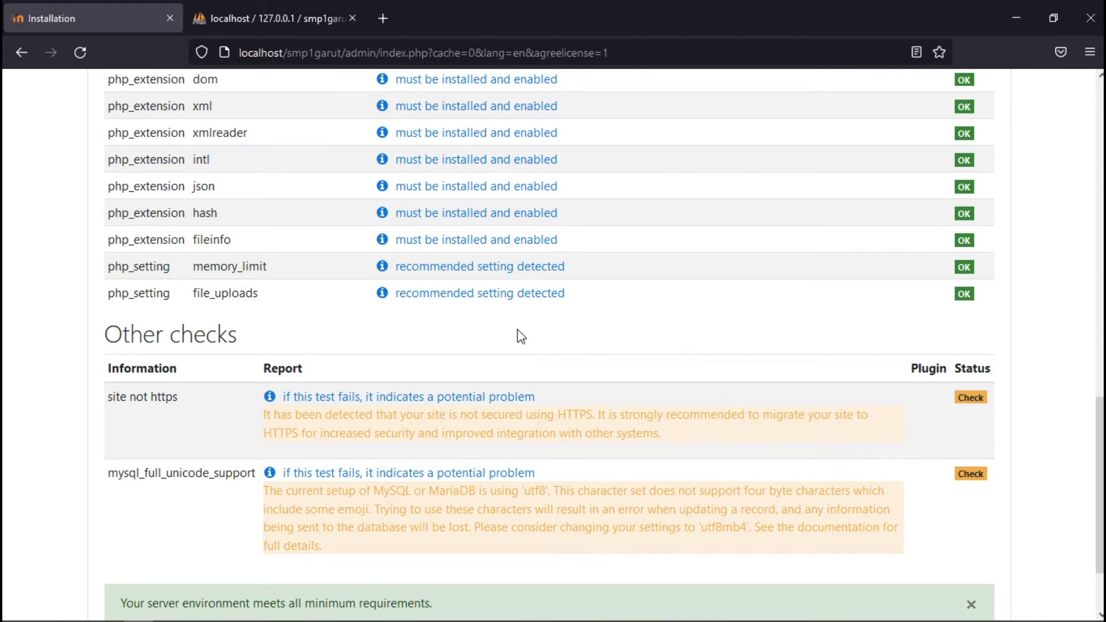
scroll(519, 334, "up", 4)
scroll(512, 336, "up", 7)
scroll(509, 337, "down", 10)
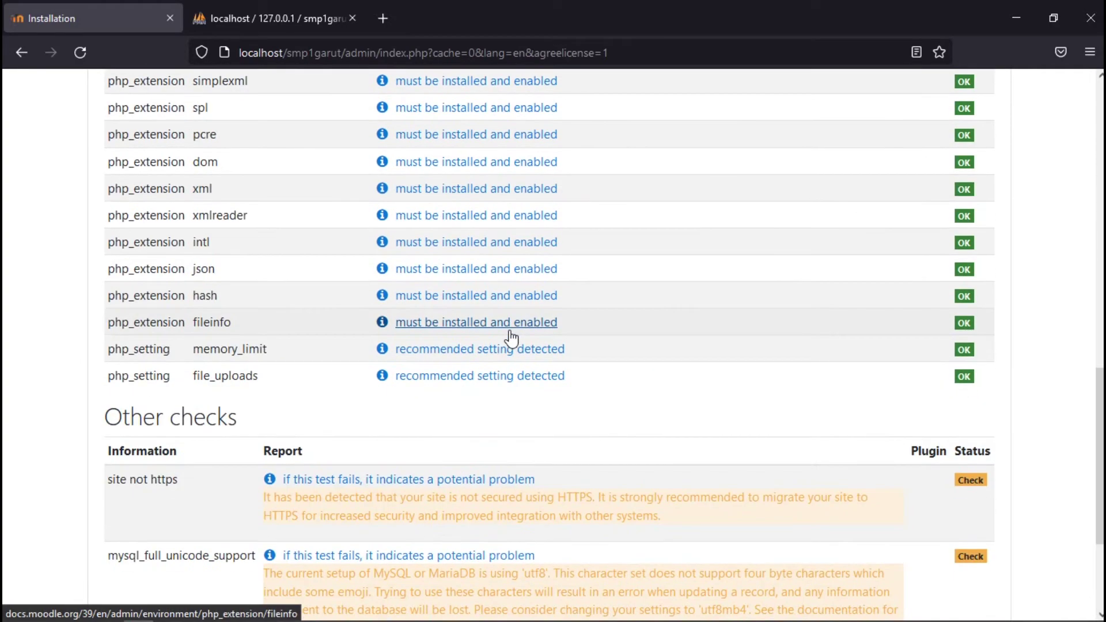
scroll(511, 299, "down", 5)
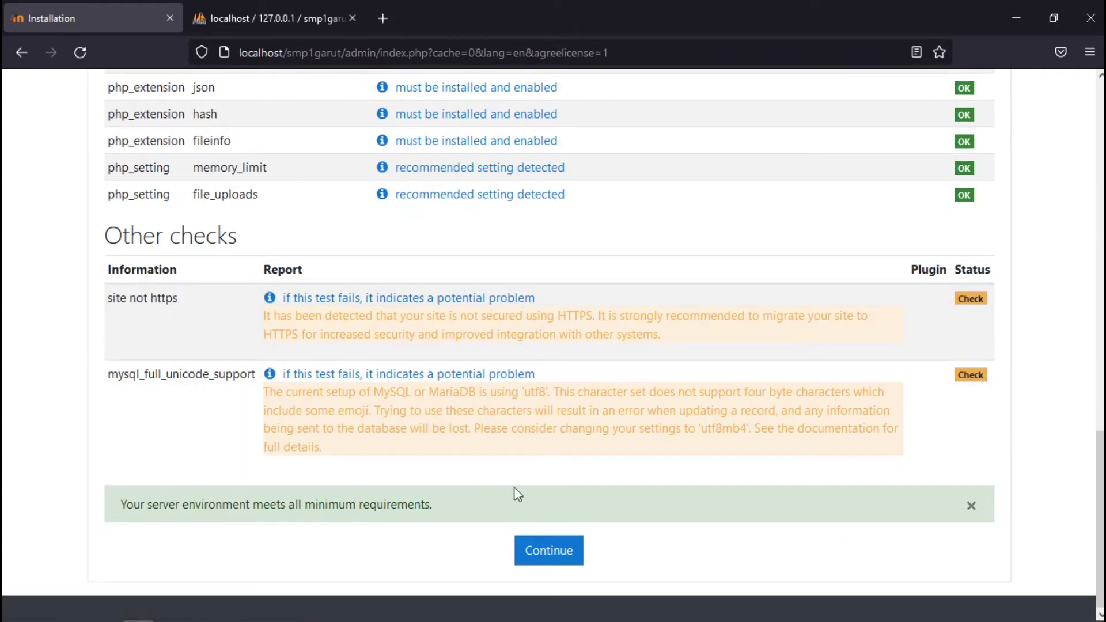
left_click(553, 556)
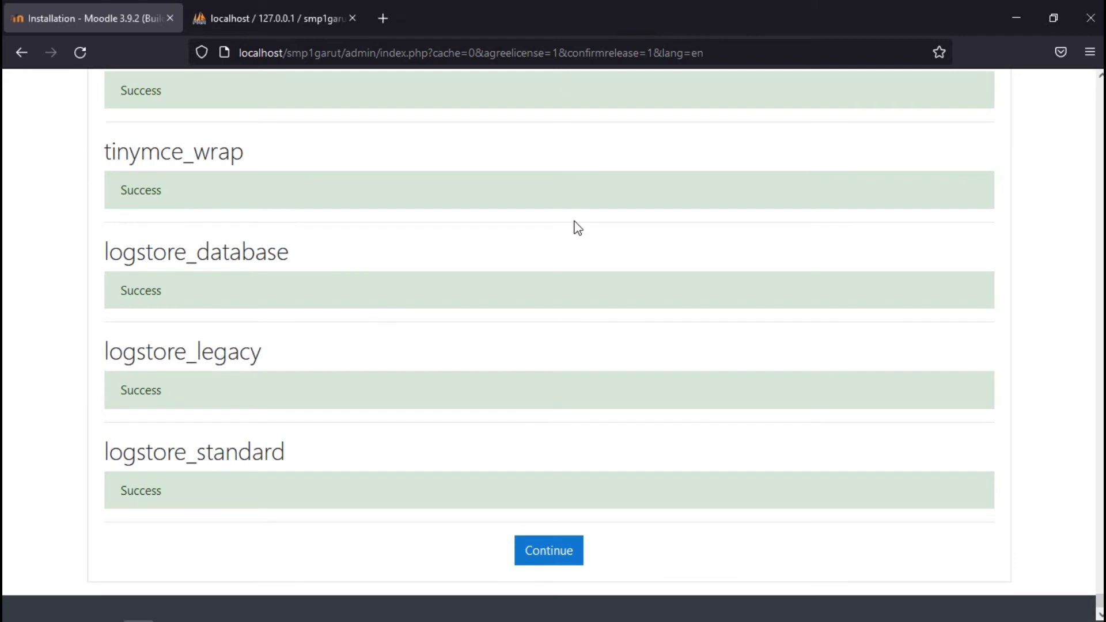
Review the plugin installation list down to logstore_standard and continue to the admin account form.
scroll(478, 334, "up", 4)
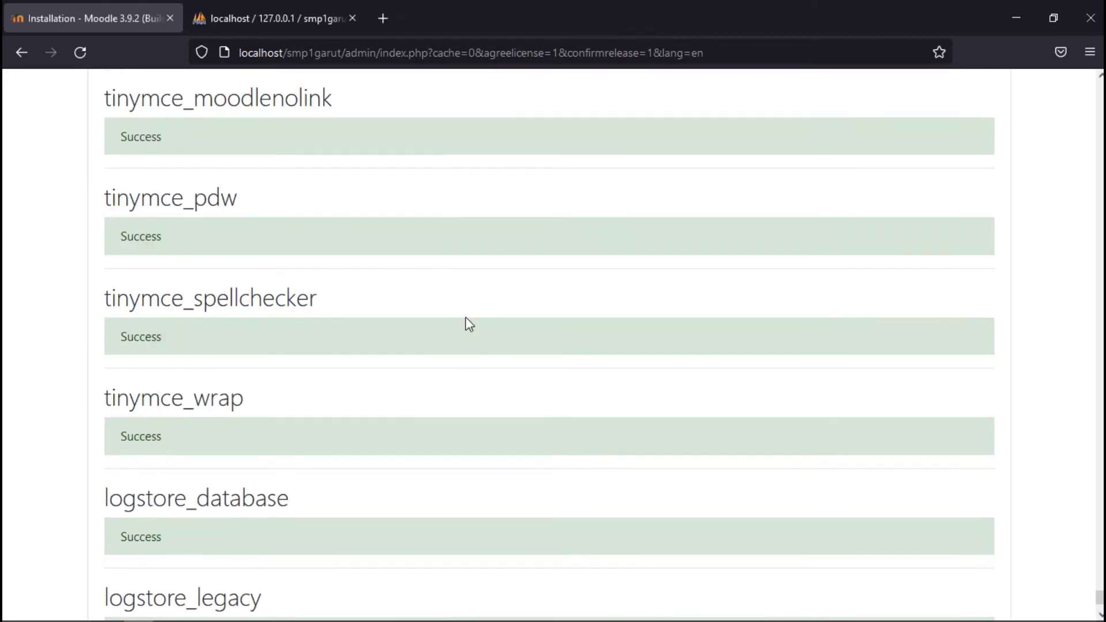
scroll(462, 323, "down", 4)
scroll(458, 332, "up", 12)
scroll(459, 331, "up", 5)
scroll(457, 325, "down", 5)
scroll(459, 328, "down", 5)
scroll(459, 333, "down", 4)
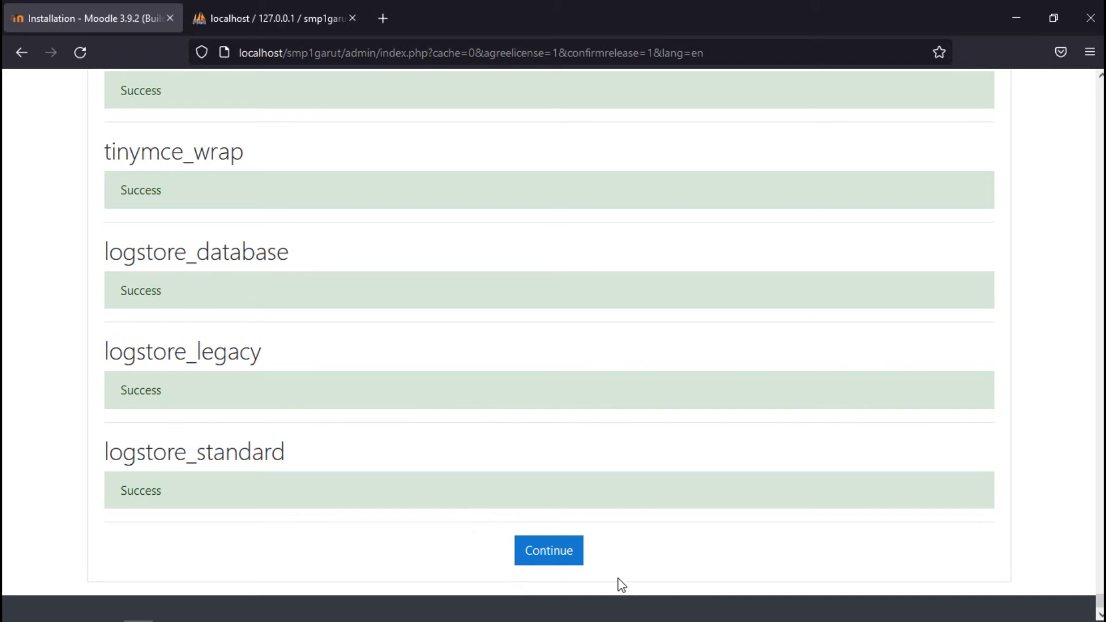
scroll(373, 370, "up", 2)
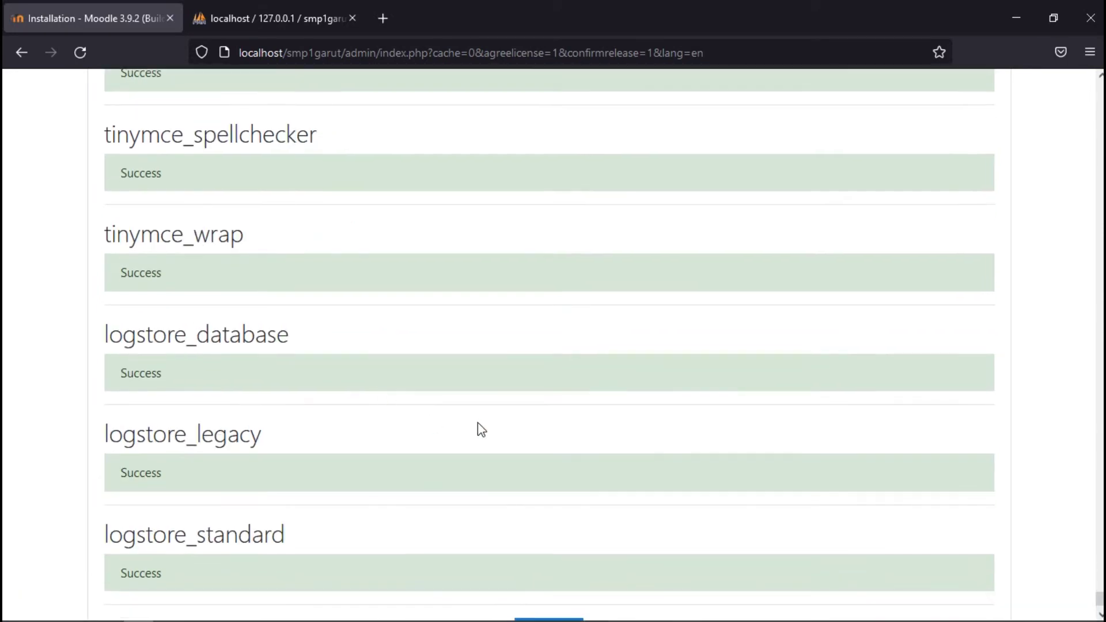
scroll(518, 472, "down", 2)
left_click(566, 555)
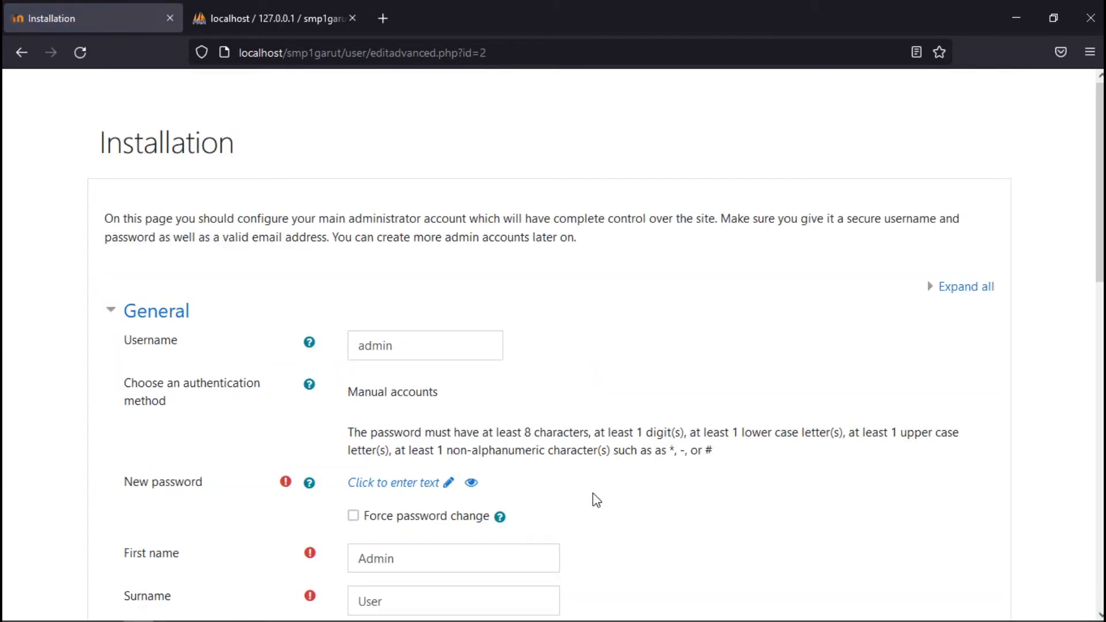
scroll(581, 461, "down", 3)
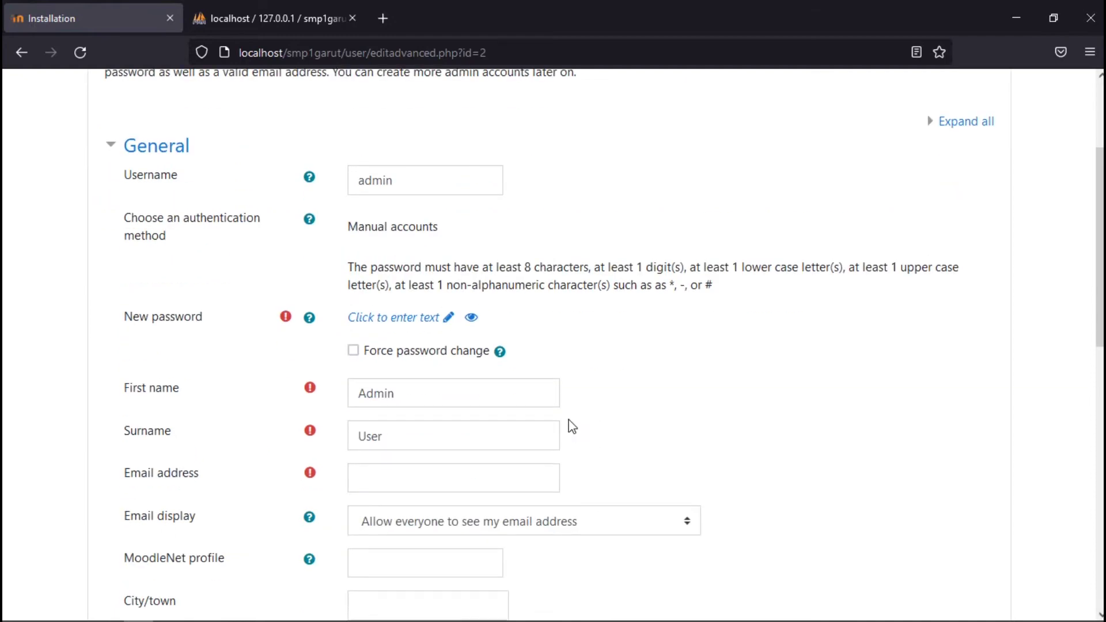
scroll(572, 426, "up", 3)
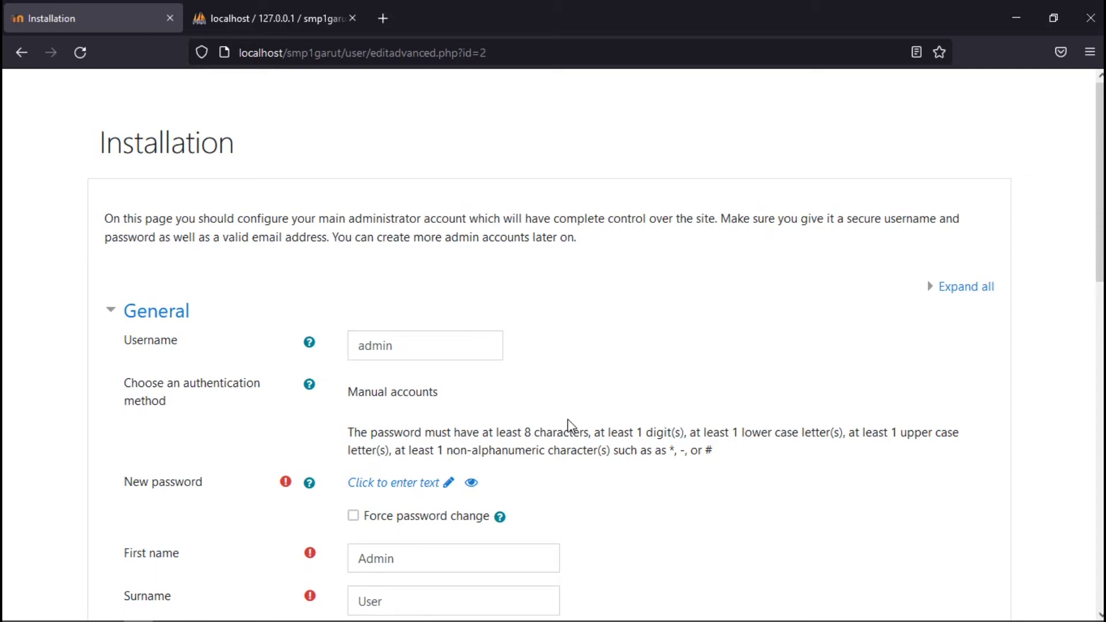
scroll(569, 425, "down", 4)
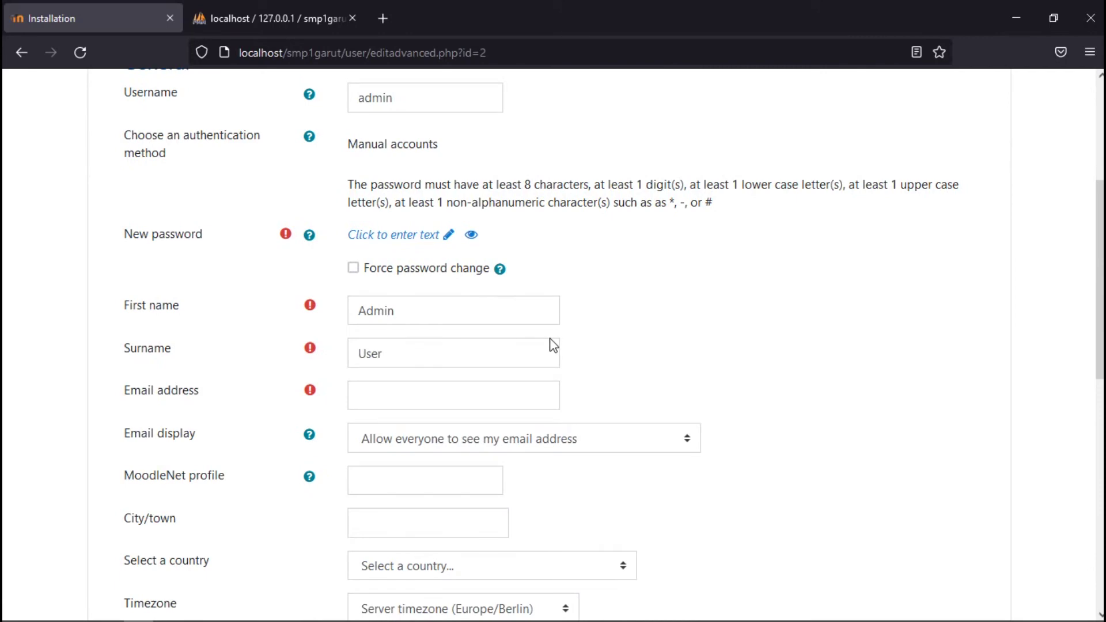
scroll(543, 343, "down", 4)
scroll(464, 291, "up", 2)
scroll(468, 298, "up", 2)
scroll(465, 294, "up", 3)
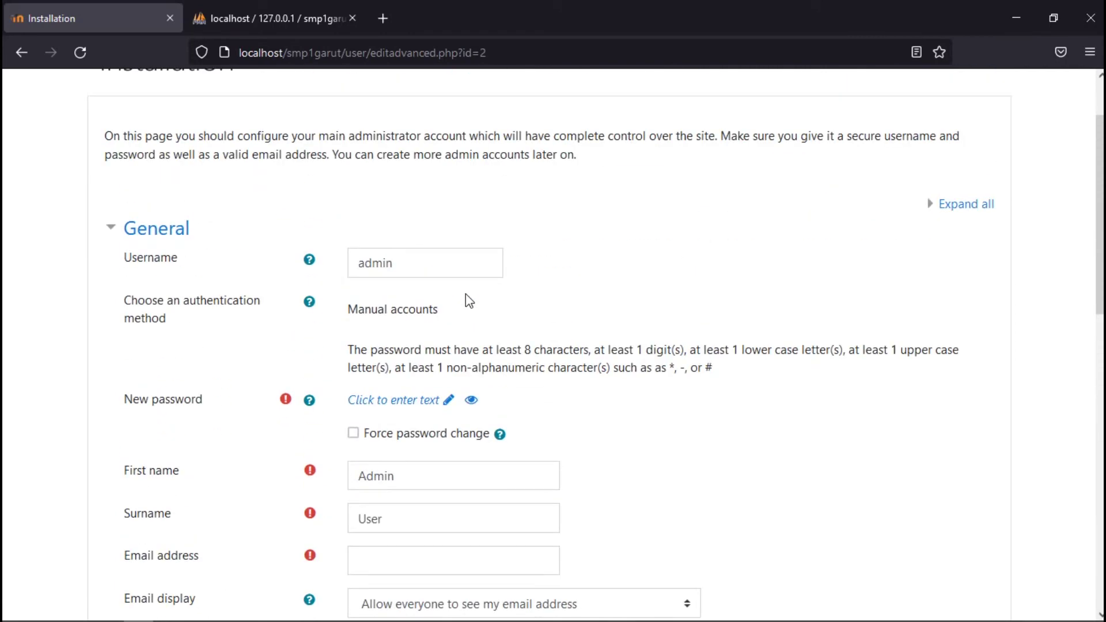
scroll(478, 322, "down", 2)
scroll(483, 346, "down", 2)
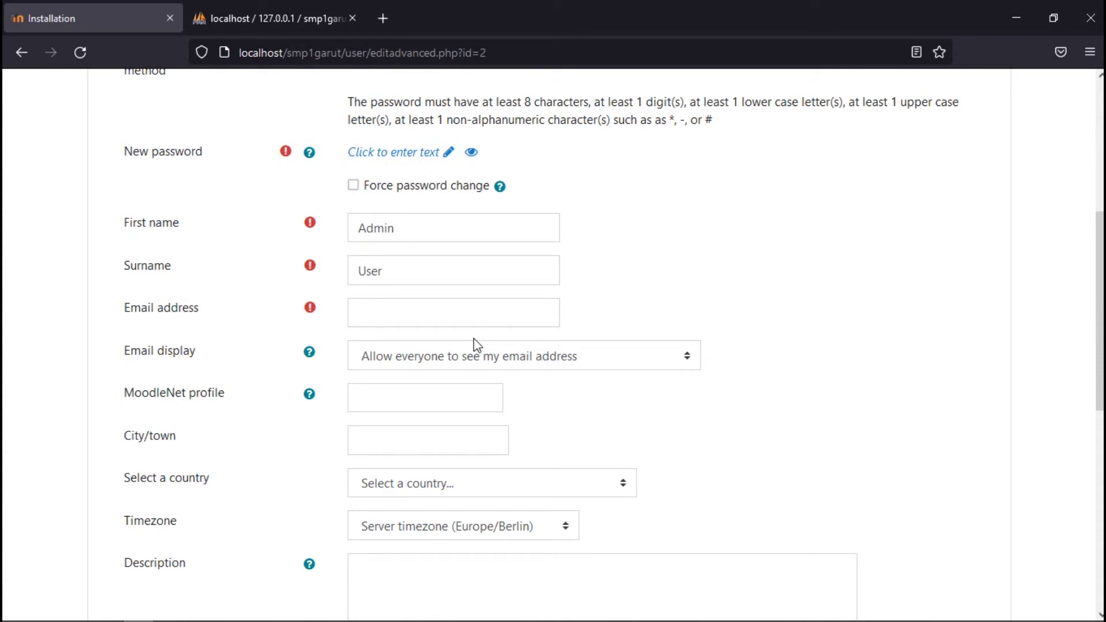
scroll(437, 346, "down", 2)
scroll(440, 345, "down", 3)
scroll(440, 344, "down", 3)
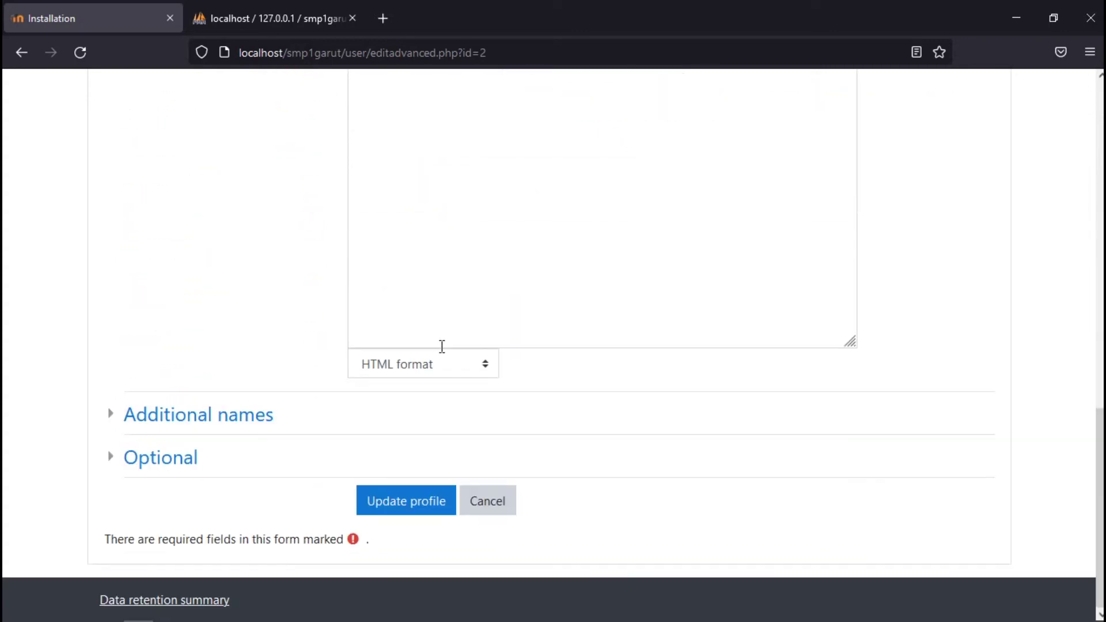
scroll(514, 405, "up", 5)
scroll(482, 395, "up", 5)
scroll(440, 327, "up", 1)
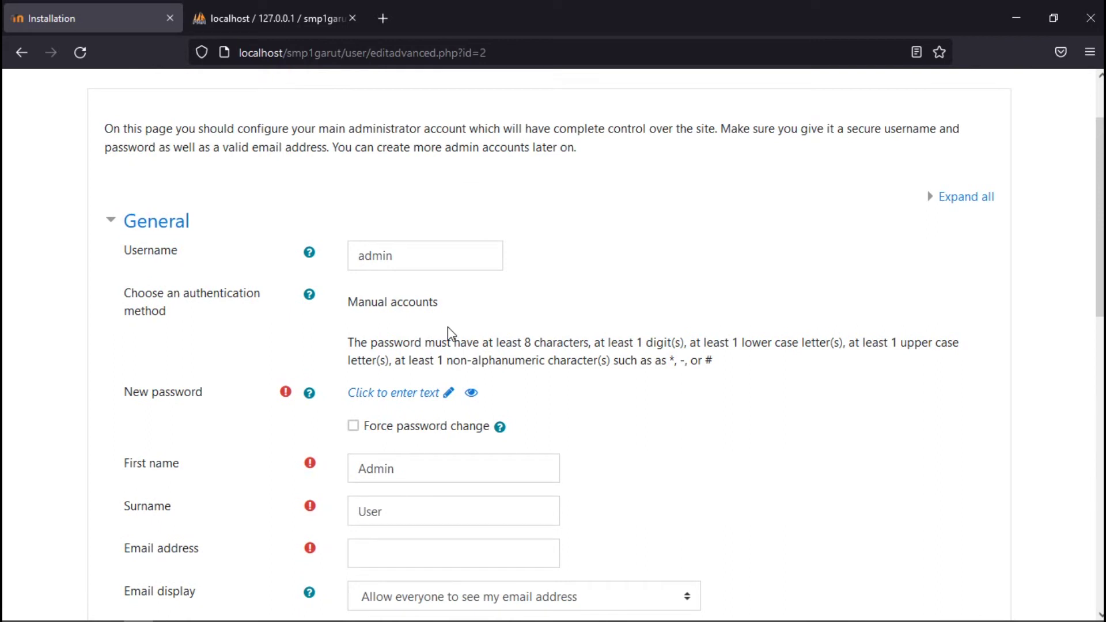
scroll(452, 390, "down", 3)
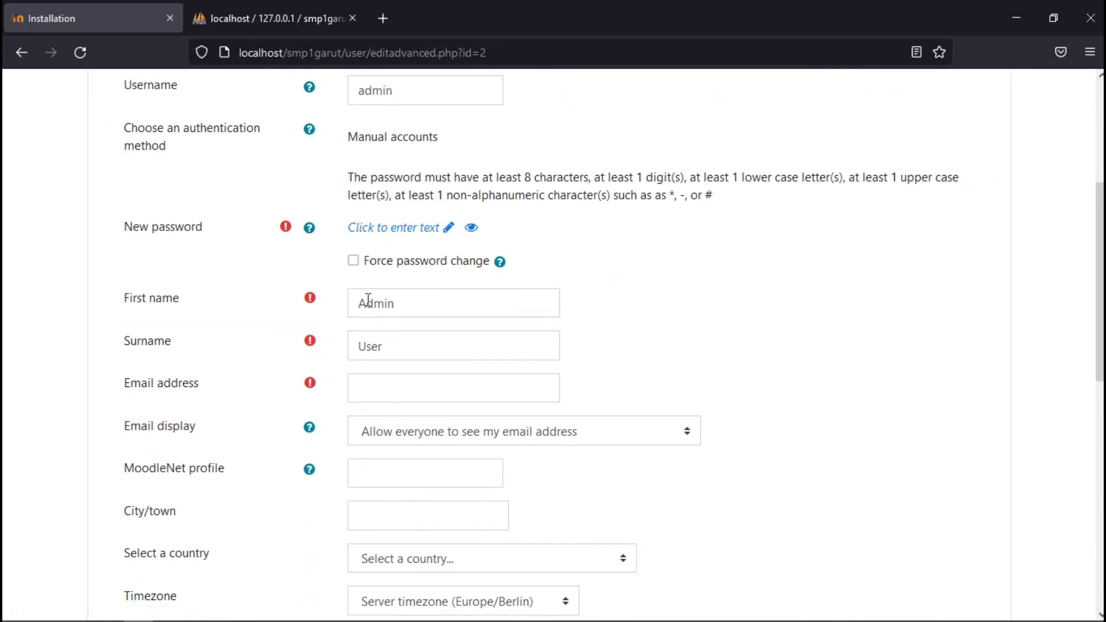
left_click(287, 230)
scroll(408, 391, "up", 5)
scroll(408, 391, "down", 5)
scroll(414, 390, "up", 5)
scroll(403, 358, "down", 3)
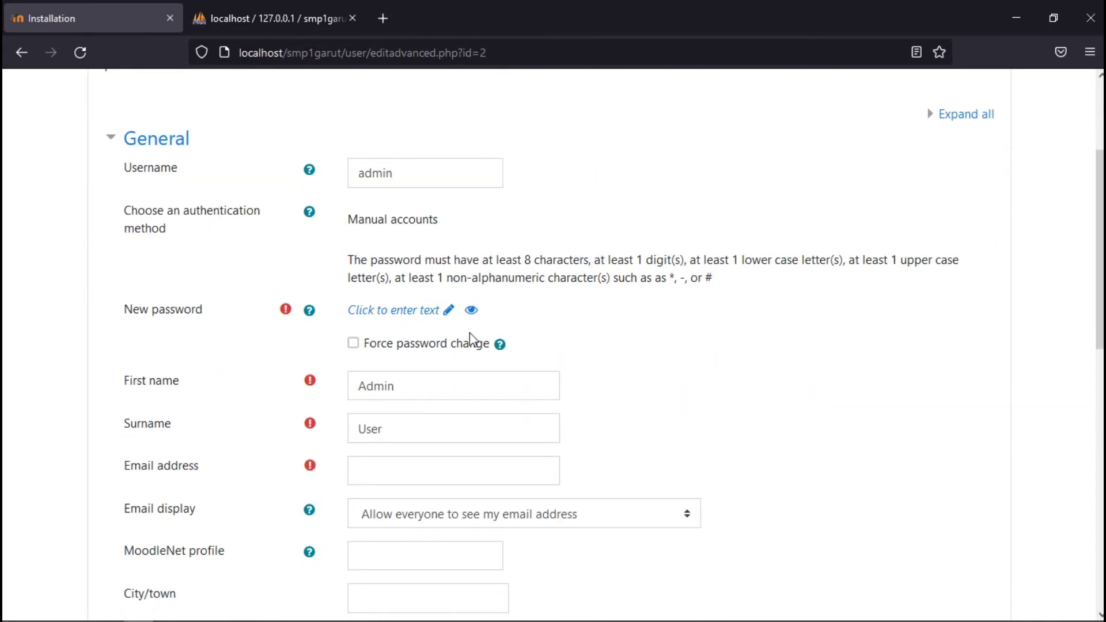
Enter a new admin password, reveal it and copy it for later use.
left_click(377, 310)
left_click(513, 314)
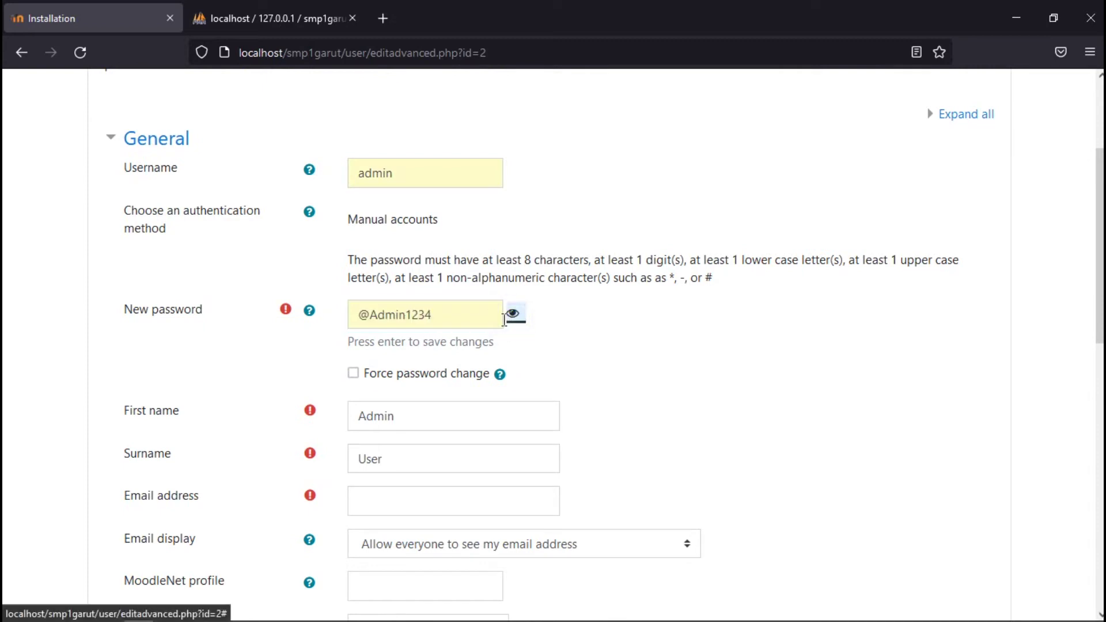
double_click(430, 323)
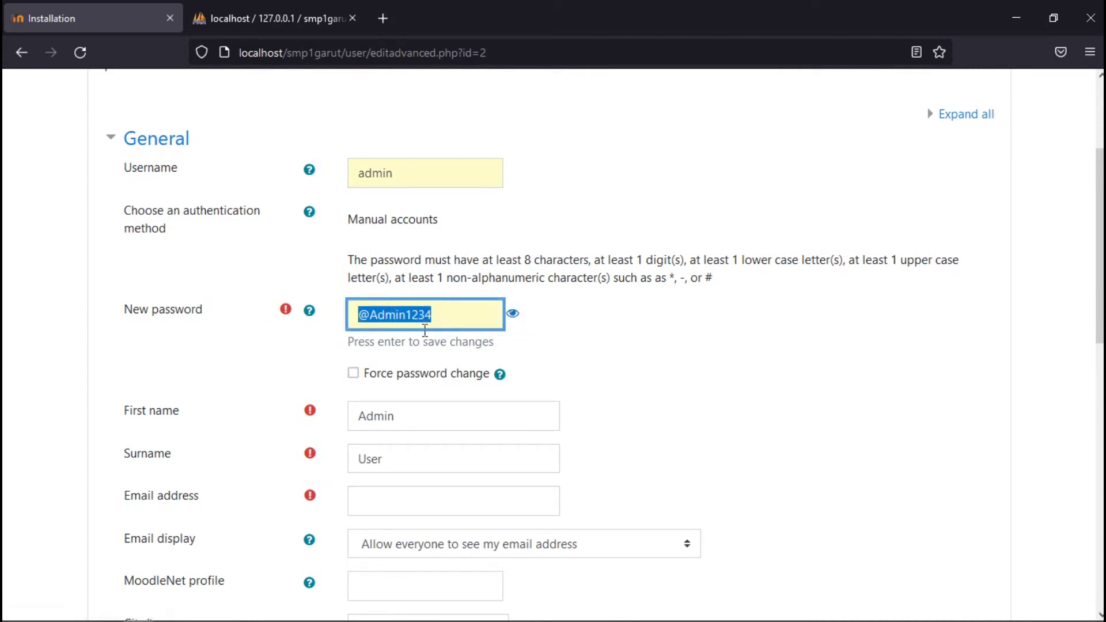
right_click(364, 314)
left_click(434, 171)
left_click(526, 324)
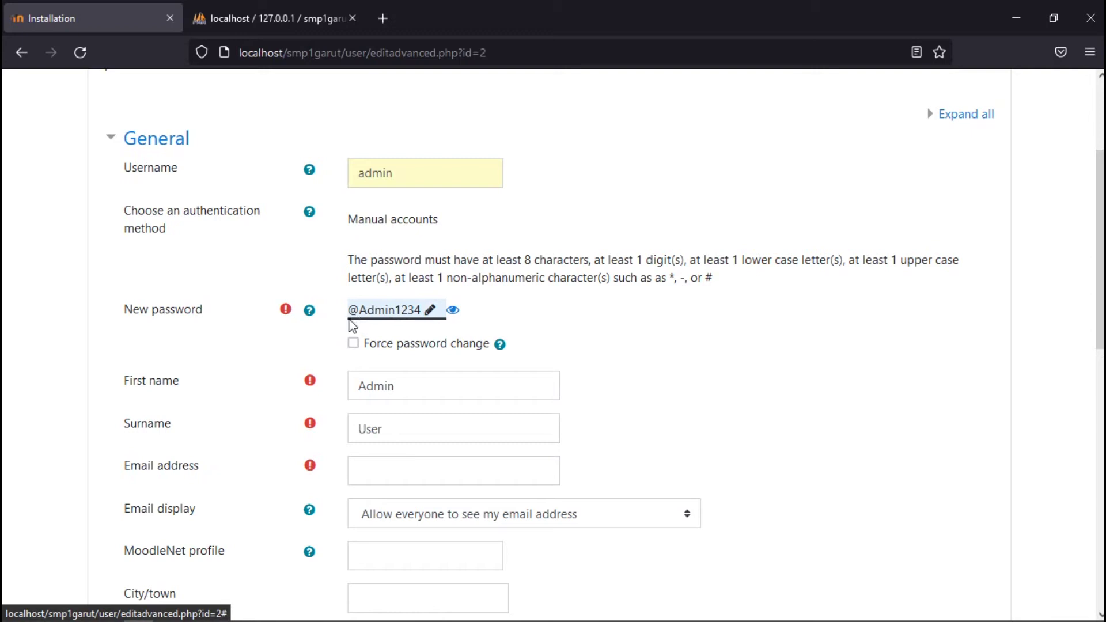
Review the password rules: minimum 8 characters and the allowed special characters.
mouse_move(654, 278)
left_mouse_down()
mouse_move(713, 278)
mouse_move(671, 281)
left_mouse_up()
left_click(717, 276)
left_click(704, 278)
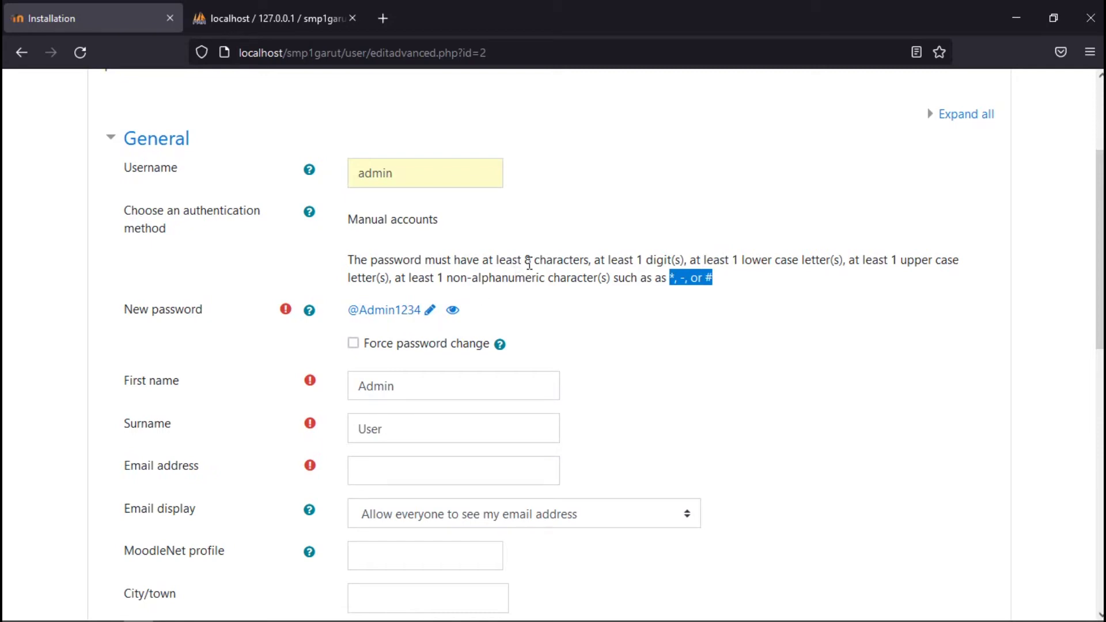
left_click_drag(524, 259, 587, 260)
scroll(413, 348, "down", 1)
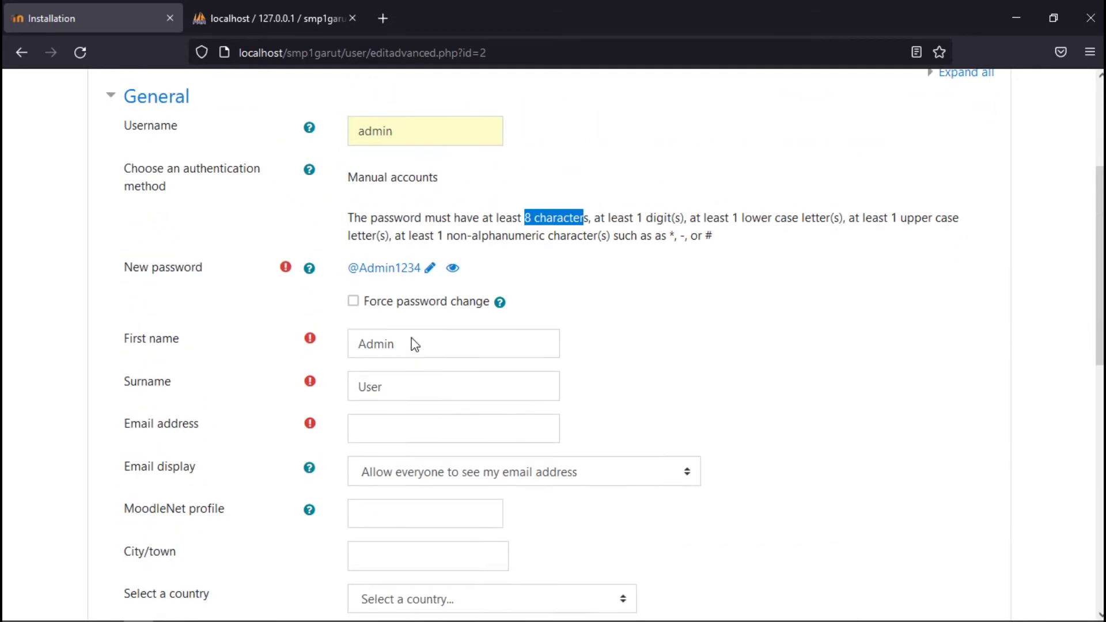
scroll(412, 343, "up", 1)
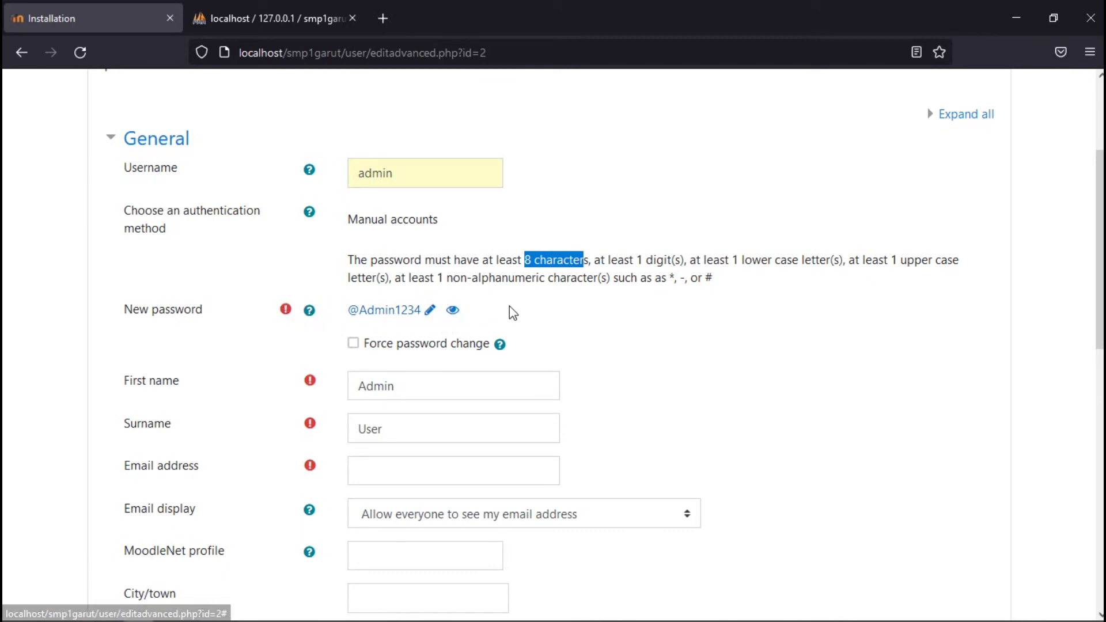
mouse_move(338, 258)
left_mouse_down()
mouse_move(417, 273)
mouse_move(727, 279)
left_mouse_up()
left_click(717, 278)
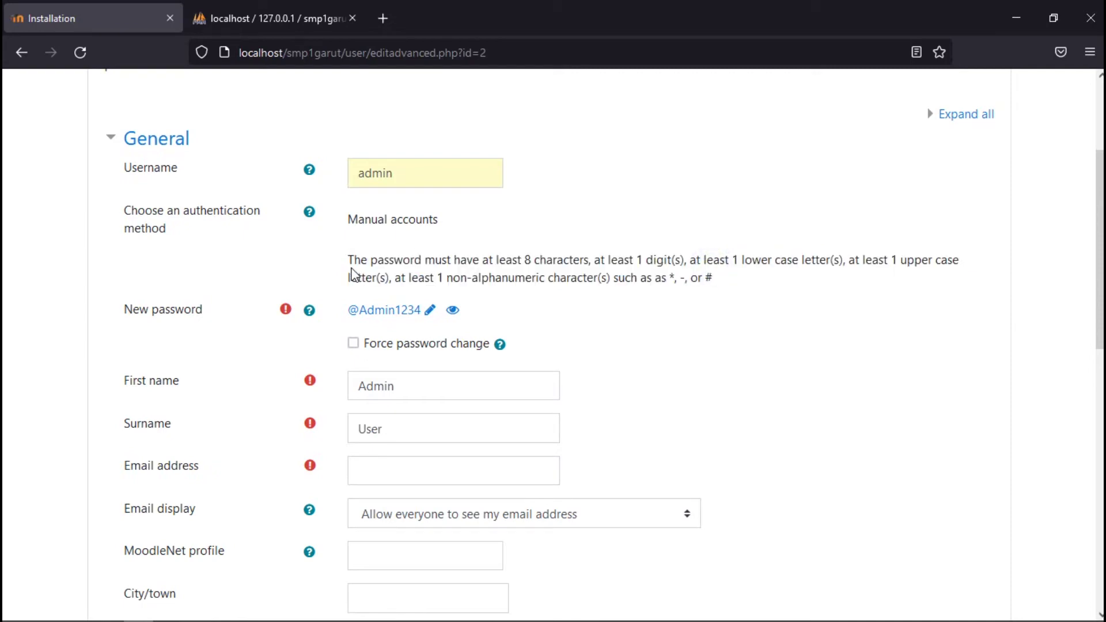
left_click_drag(352, 258, 488, 279)
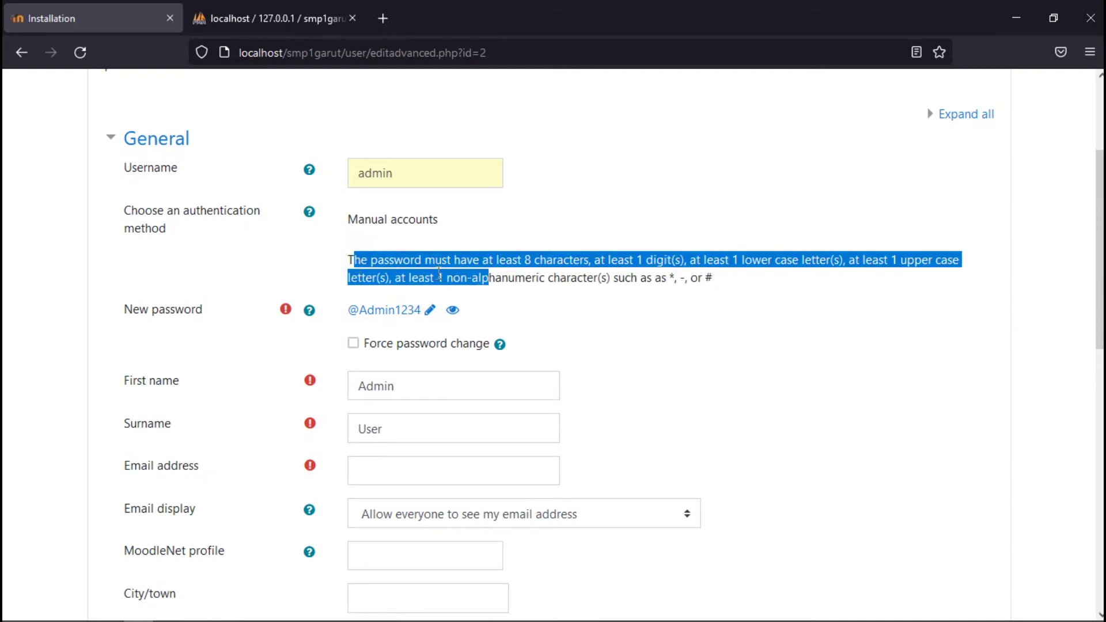
scroll(447, 377, "down", 2)
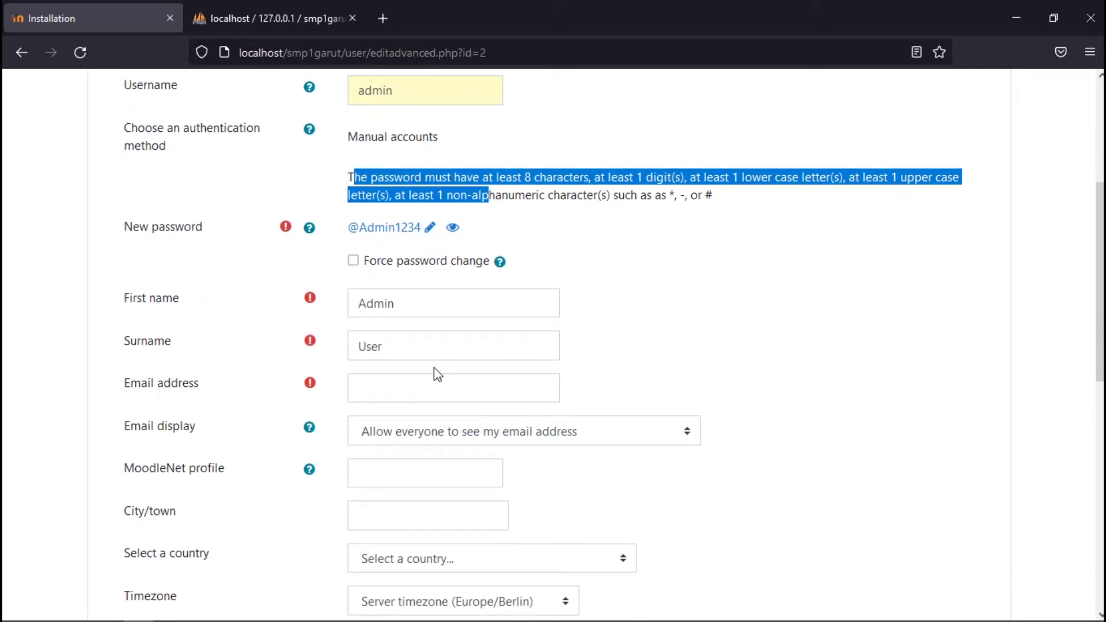
left_click_drag(348, 305, 421, 306)
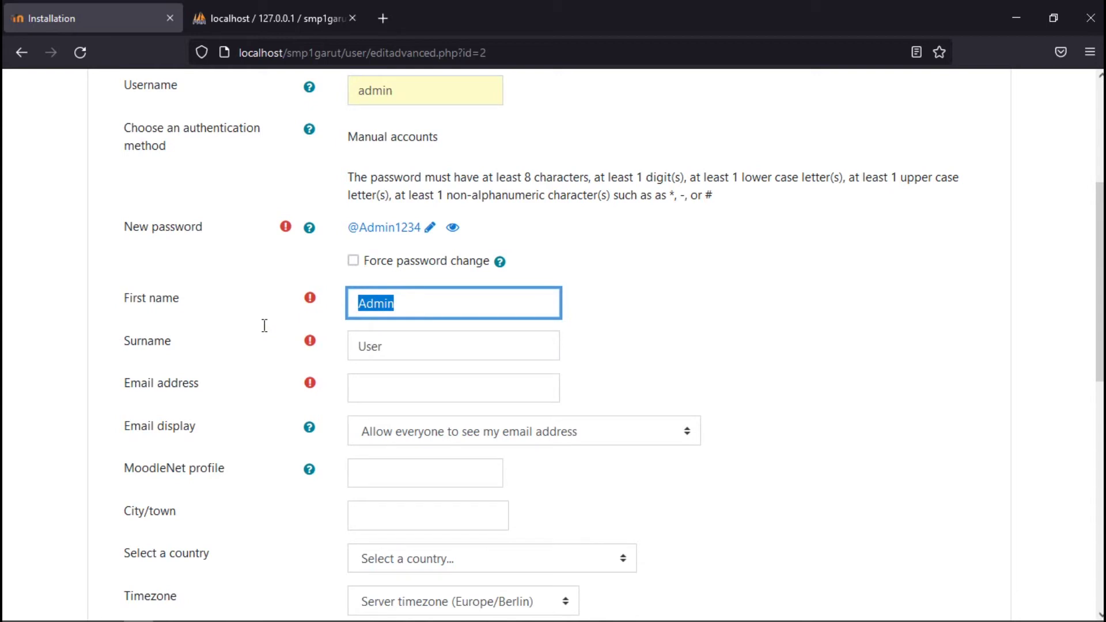
Enter the administrator's first name and surname.
key("Tab")
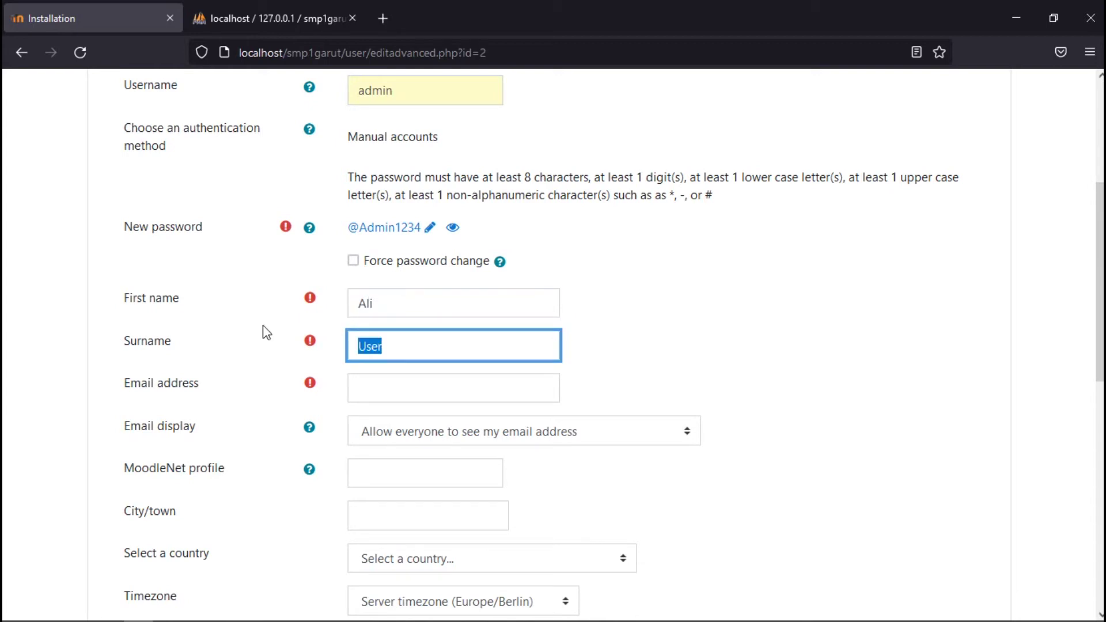
Fill in the administrator's Gmail e-mail address and look over the completed form.
scroll(339, 322, "down", 2)
left_click(359, 309)
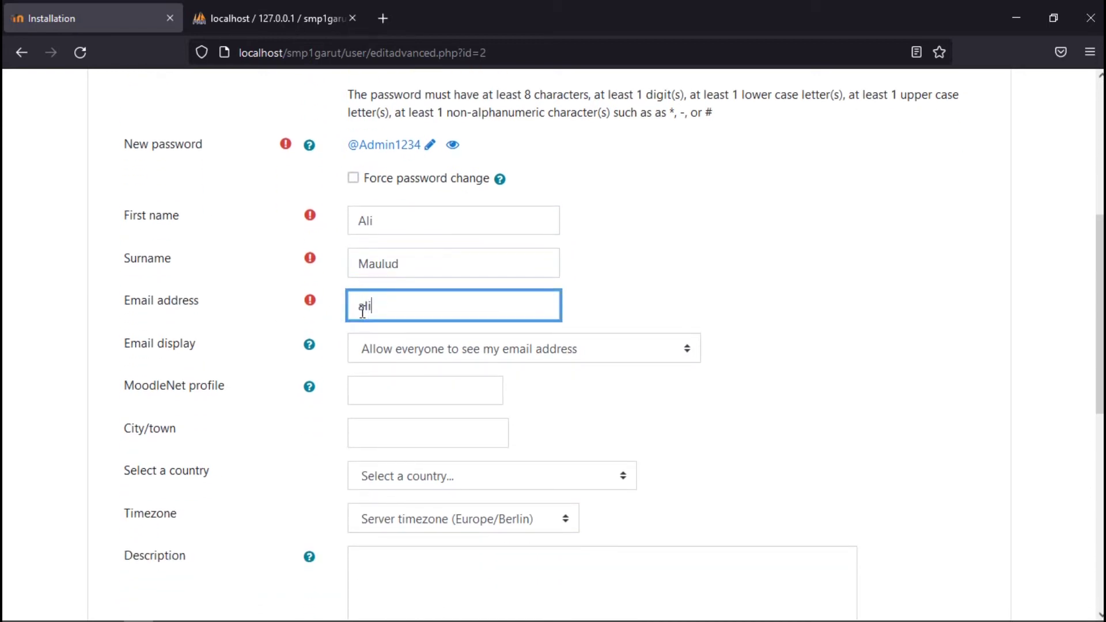
double_click(436, 263)
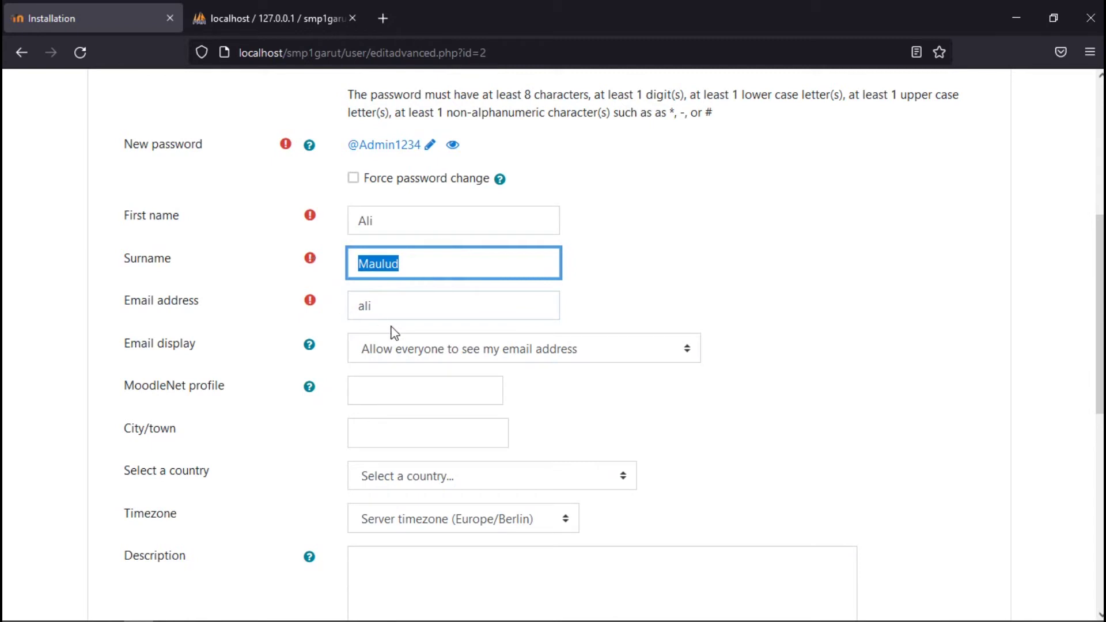
left_click(394, 310)
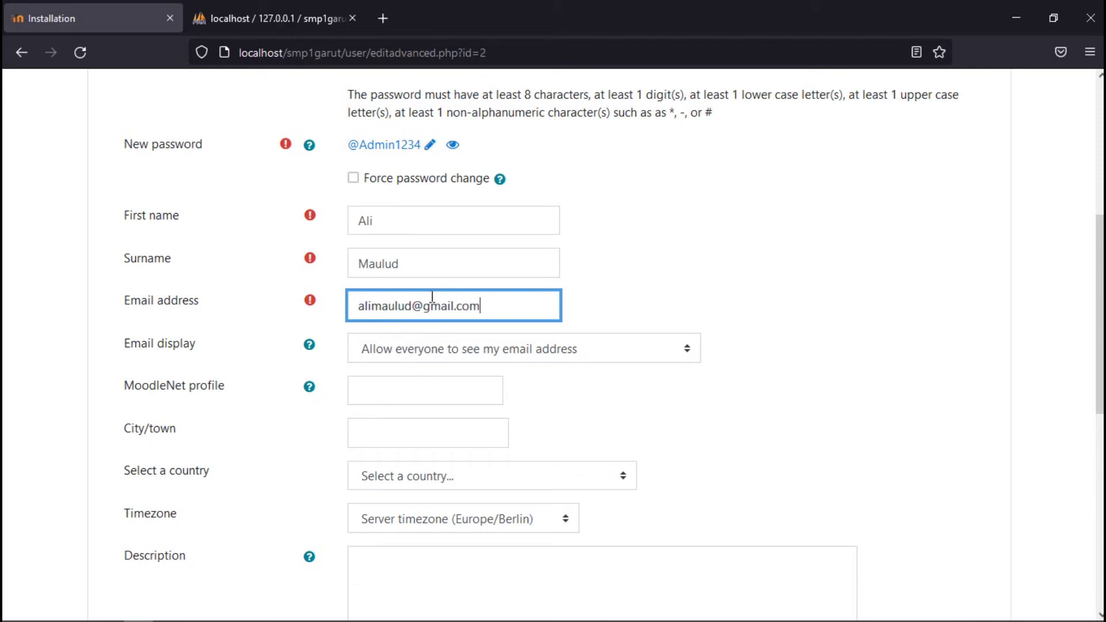
scroll(398, 288, "down", 4)
scroll(346, 219, "down", 4)
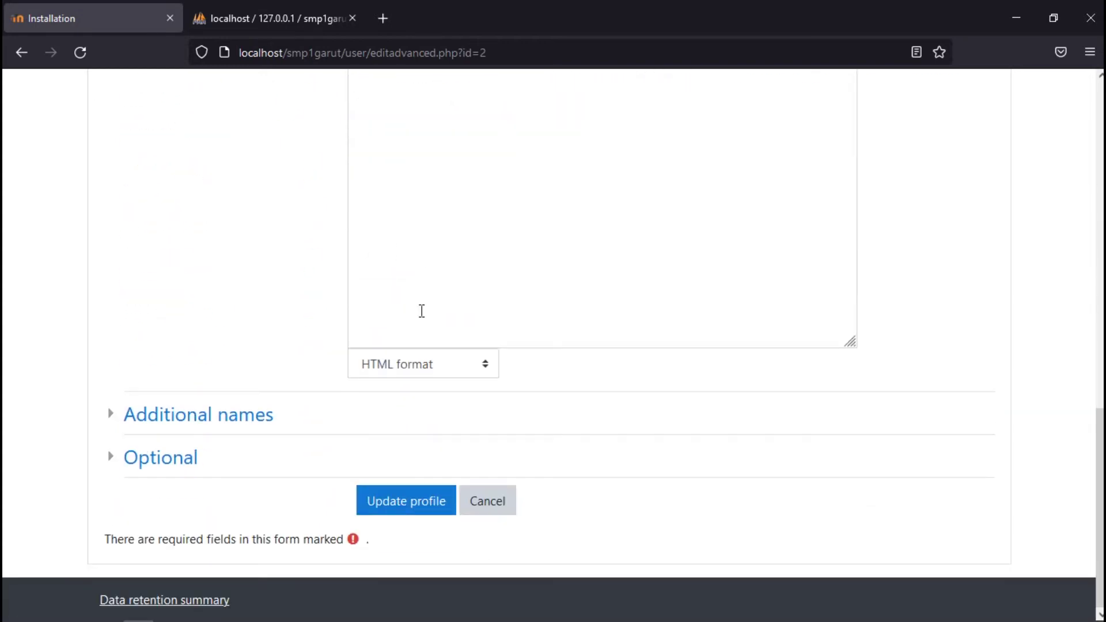
scroll(439, 308, "up", 1)
scroll(436, 307, "up", 5)
scroll(435, 307, "up", 5)
scroll(436, 307, "down", 5)
scroll(432, 304, "up", 6)
scroll(432, 304, "down", 5)
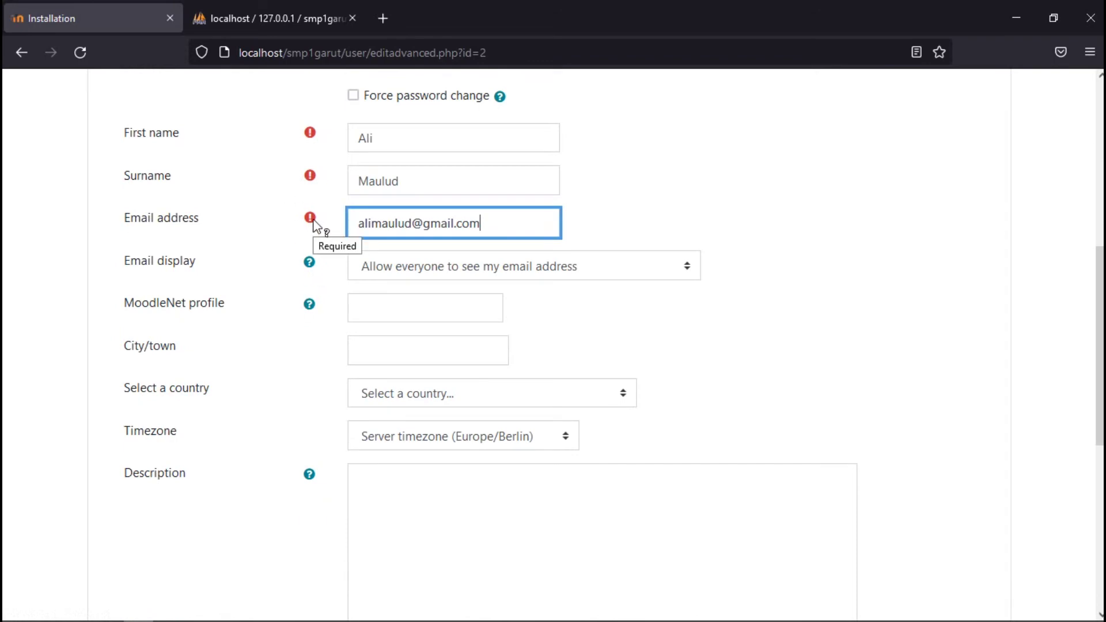
scroll(314, 225, "down", 5)
scroll(493, 456, "up", 5)
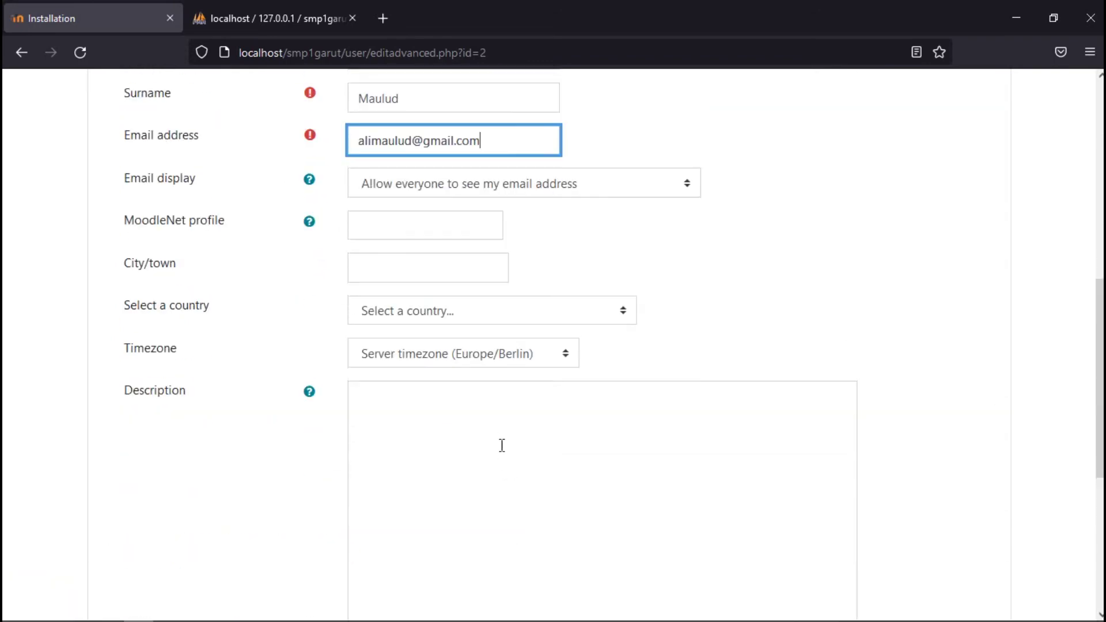
scroll(457, 382, "up", 4)
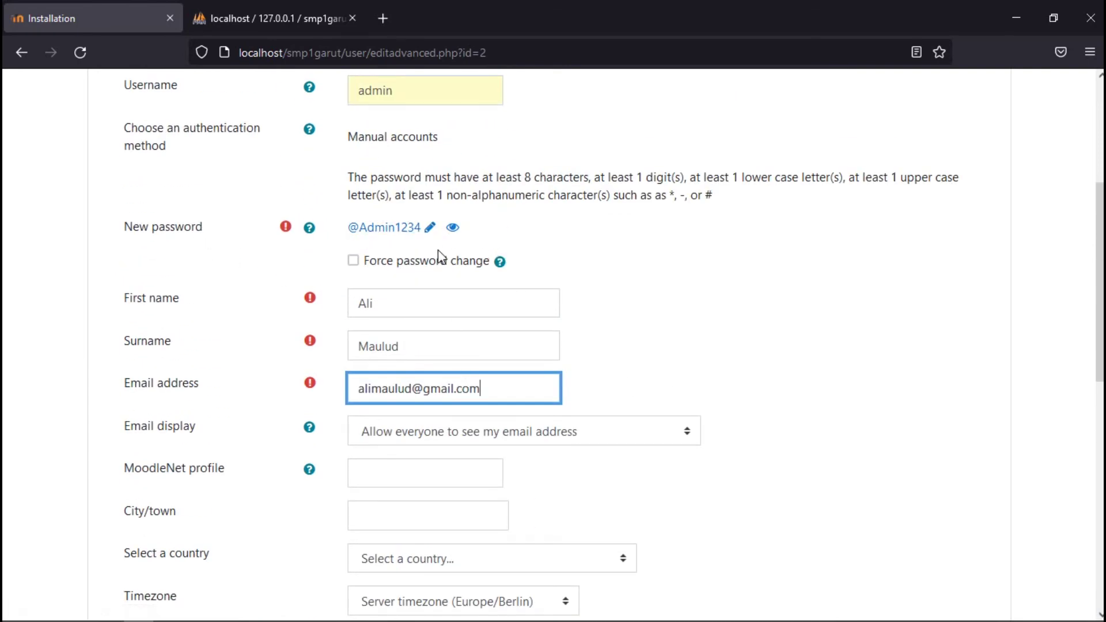
Confirm the admin password is kept and submit the form with Update profile.
left_click(381, 228)
left_click_drag(446, 233, 330, 238)
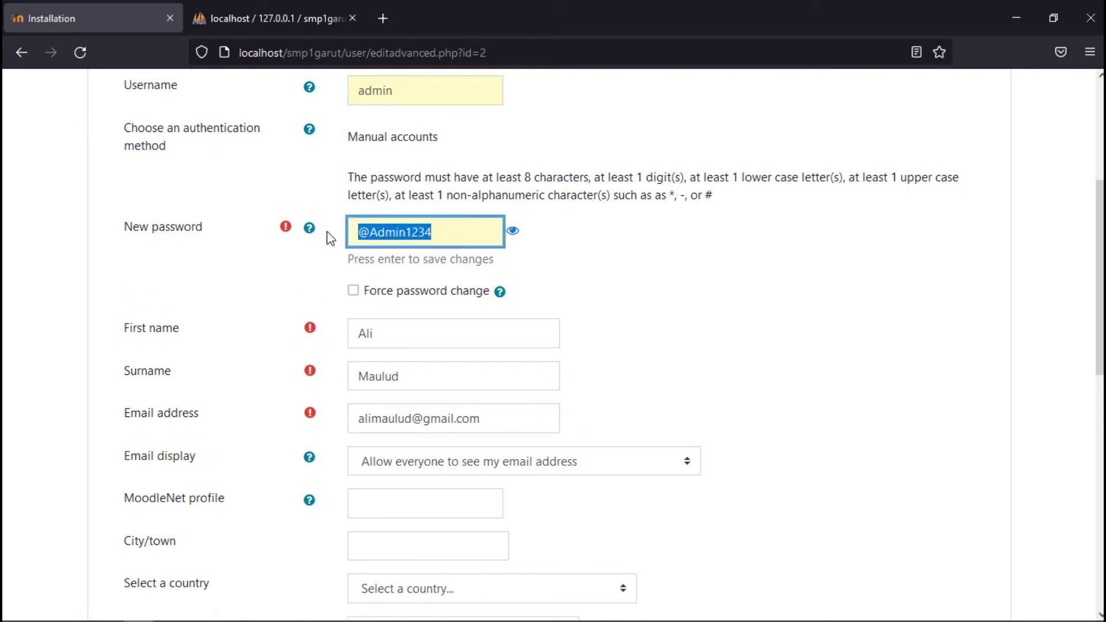
left_click(716, 314)
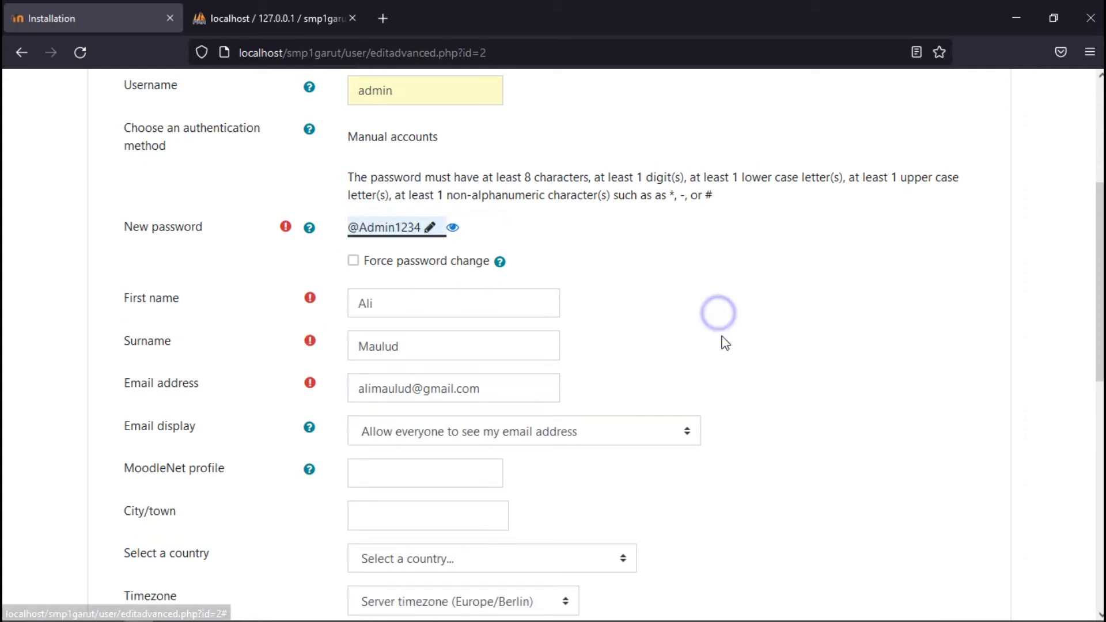
scroll(724, 339, "down", 10)
left_click(431, 501)
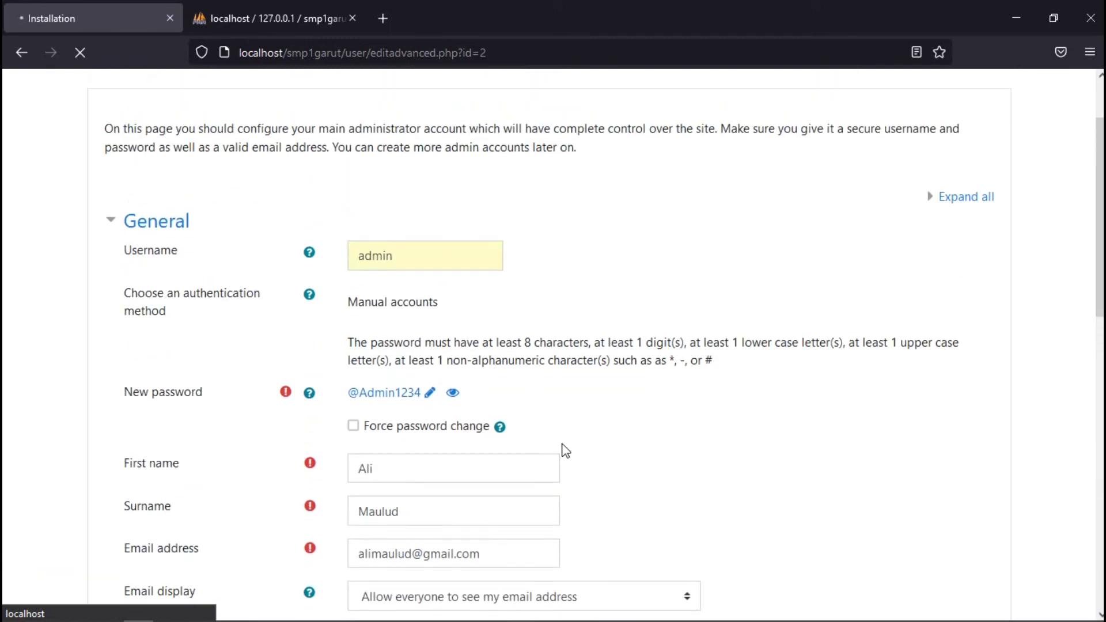
scroll(595, 412, "down", 10)
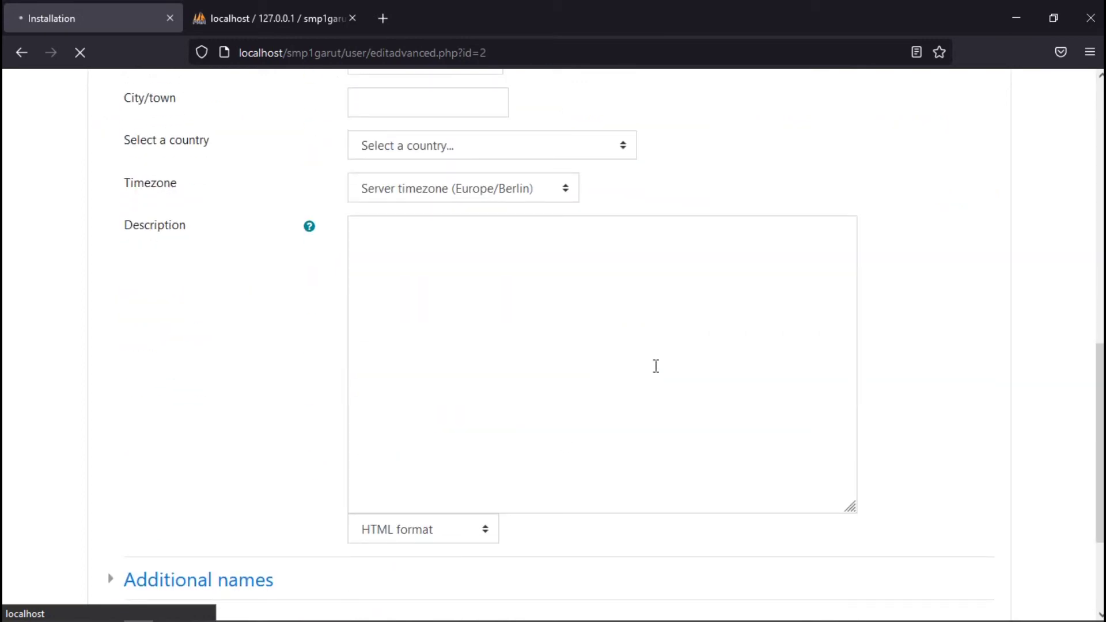
scroll(655, 365, "up", 10)
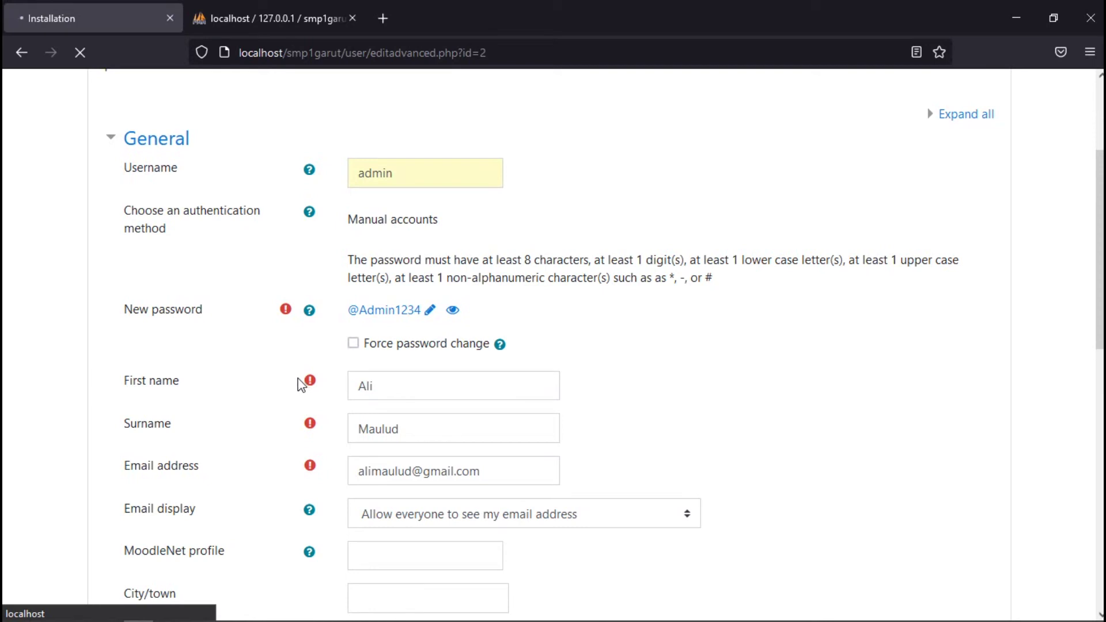
scroll(357, 387, "down", 7)
scroll(395, 458, "down", 5)
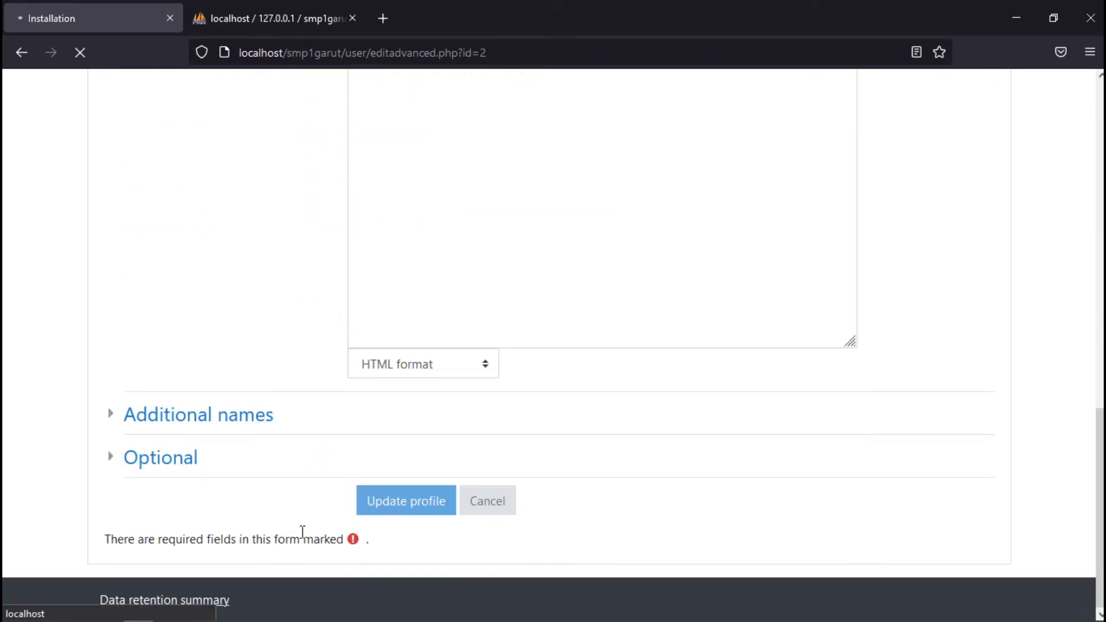
scroll(462, 402, "up", 1)
scroll(465, 405, "up", 3)
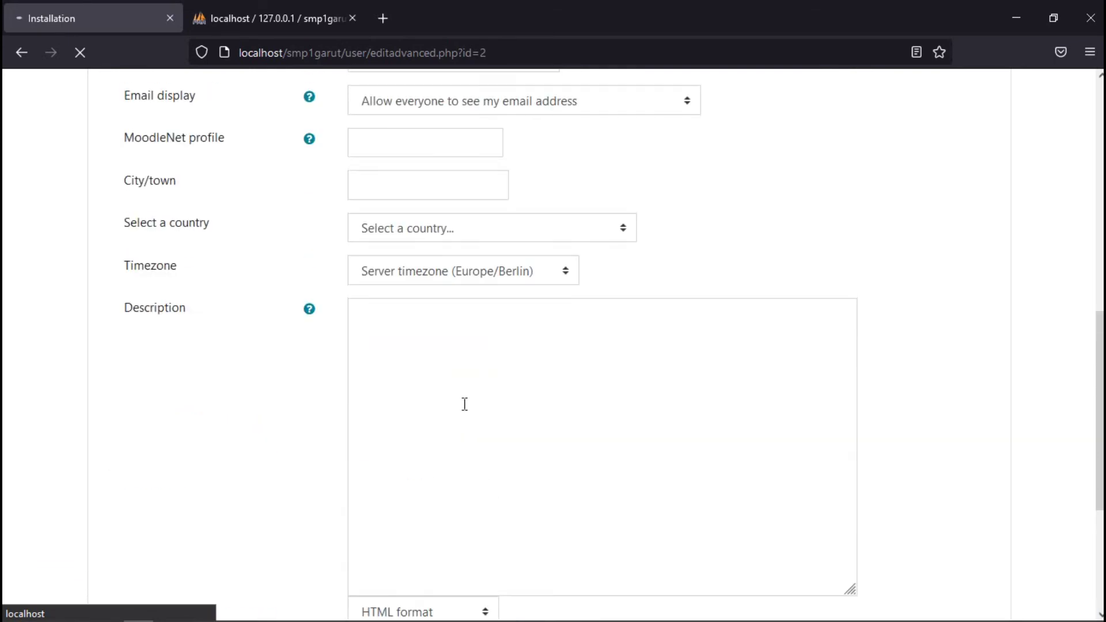
scroll(469, 421, "up", 3)
scroll(478, 441, "up", 2)
scroll(480, 449, "up", 5)
scroll(481, 453, "up", 1)
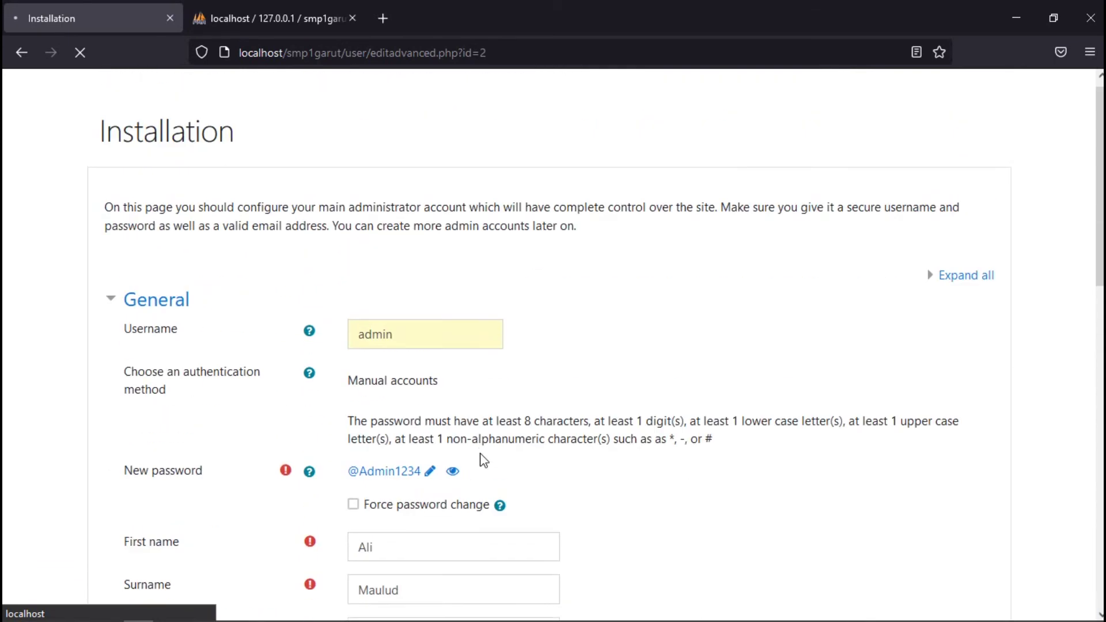
scroll(483, 453, "down", 1)
scroll(484, 455, "down", 4)
scroll(484, 453, "down", 5)
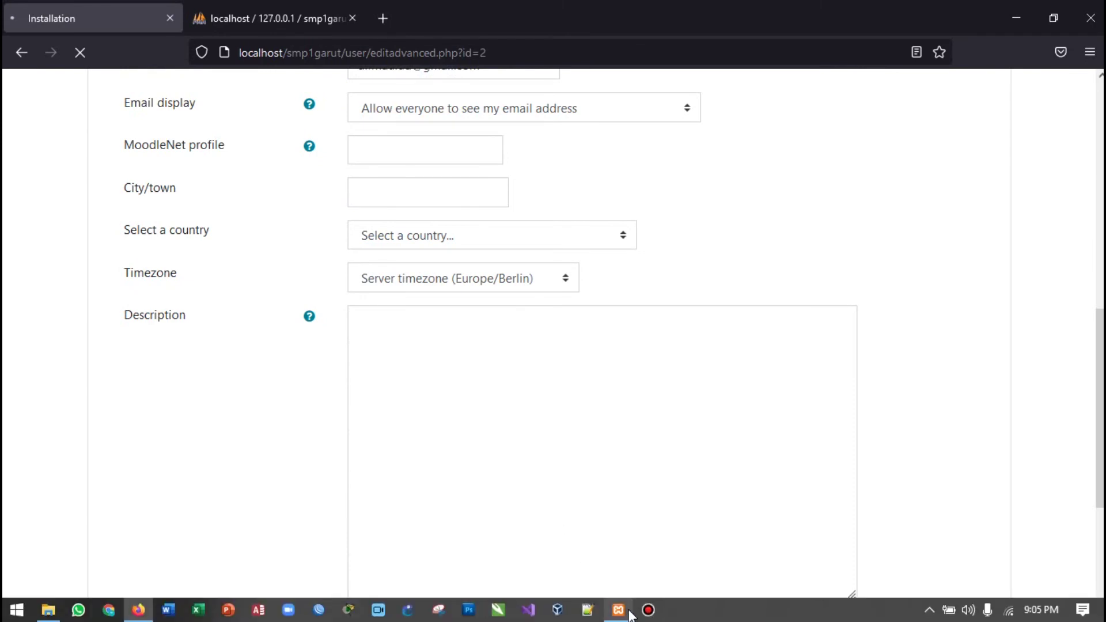
Verify Apache and MySQL are running in XAMPP, then return to the Moodle page.
left_click(621, 610)
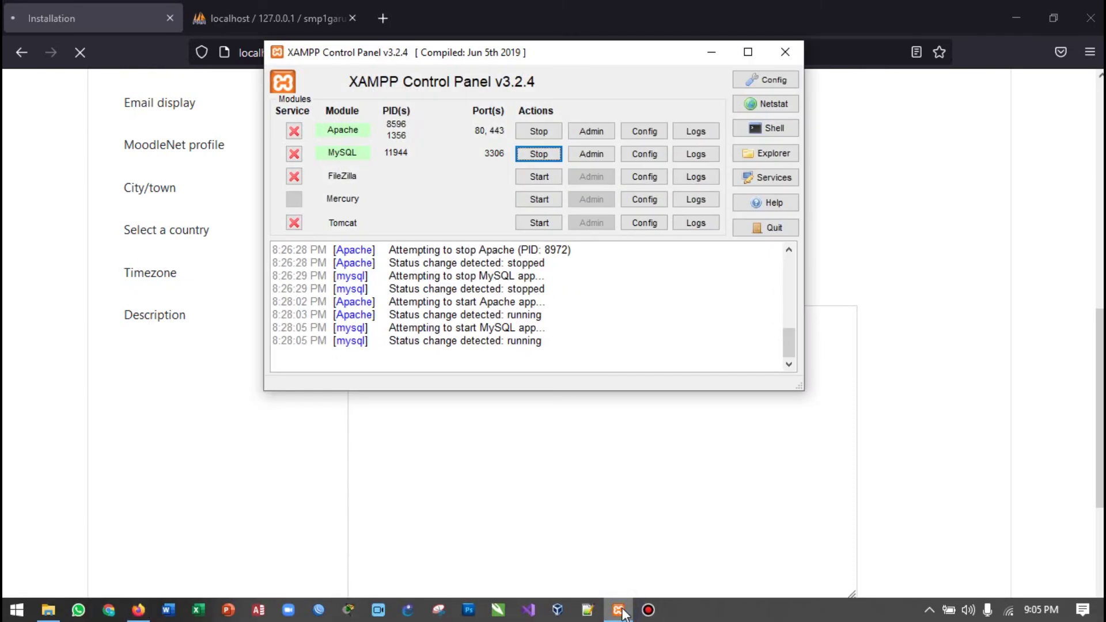
left_click(620, 610)
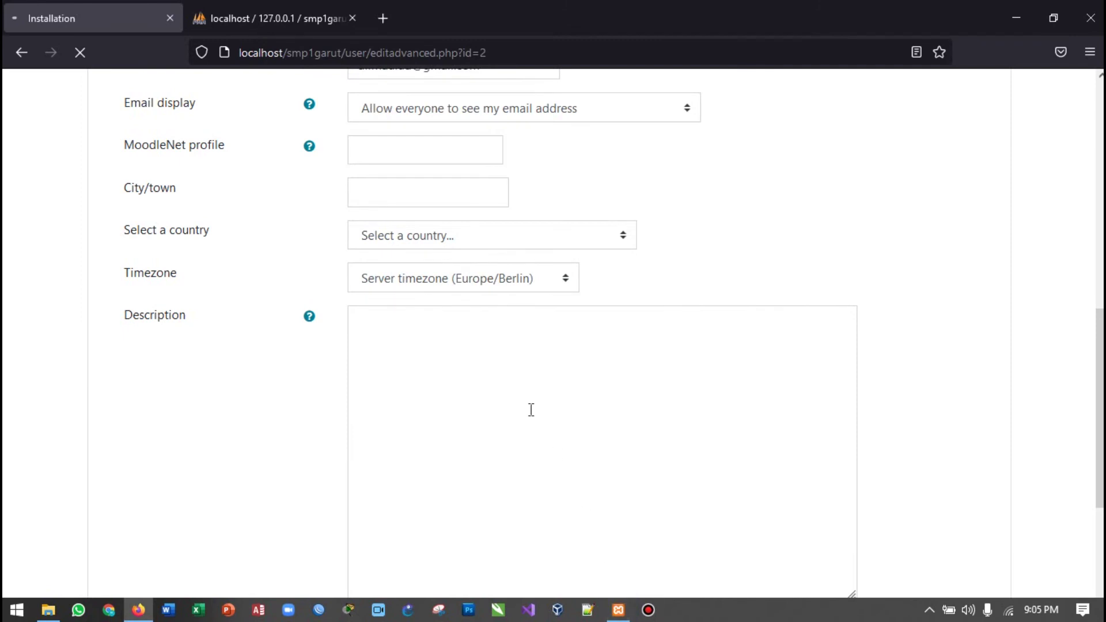
left_click(526, 409)
left_click(158, 389)
scroll(867, 296, "down", 4)
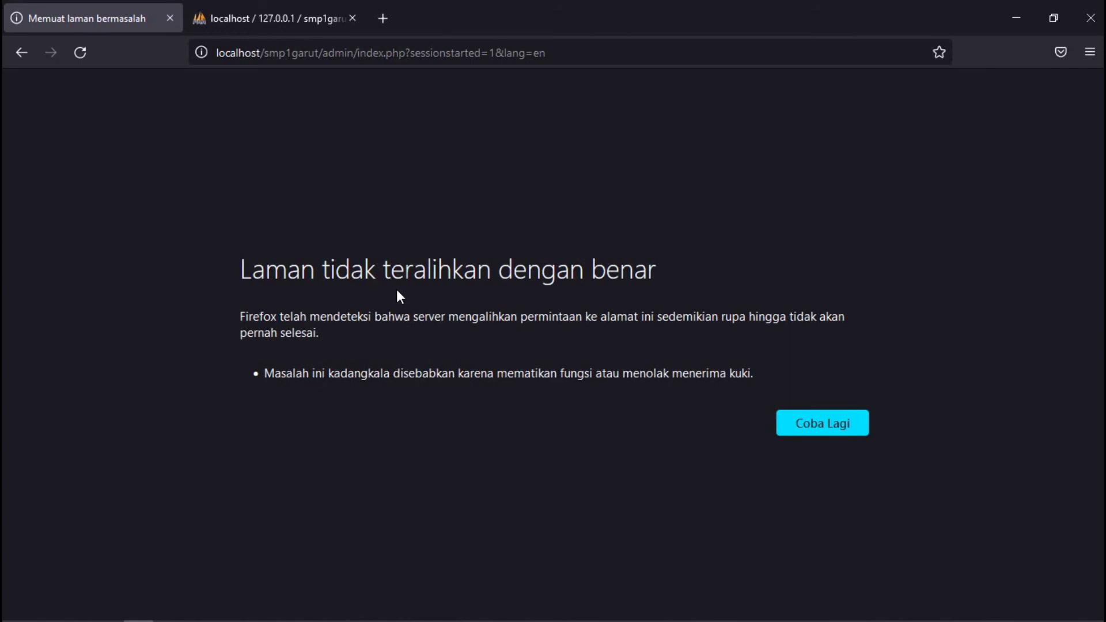
Retry the admin page that fails to redirect, check its sessionstarted URL, then bring File Explorer forward.
left_click(789, 424)
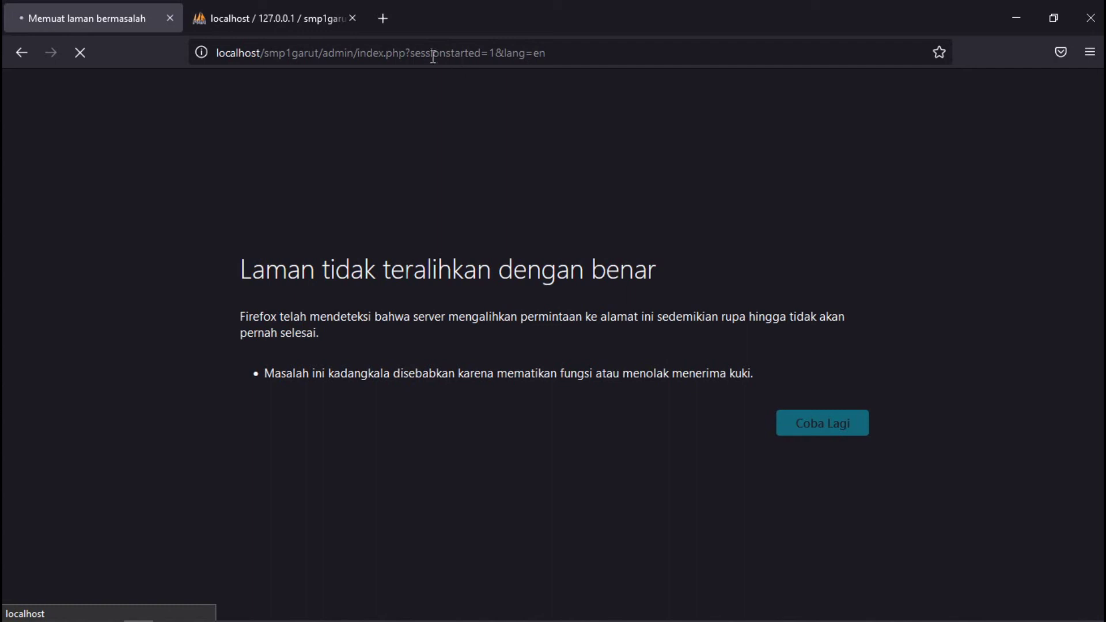
left_click(592, 60)
left_click_drag(567, 60, 419, 55)
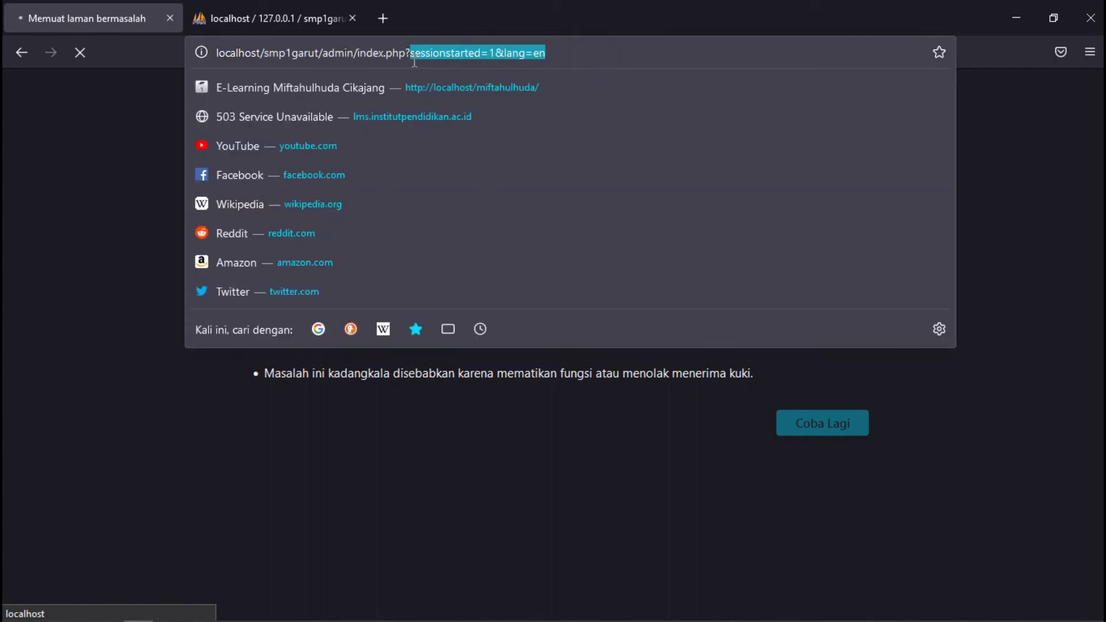
left_click(472, 410)
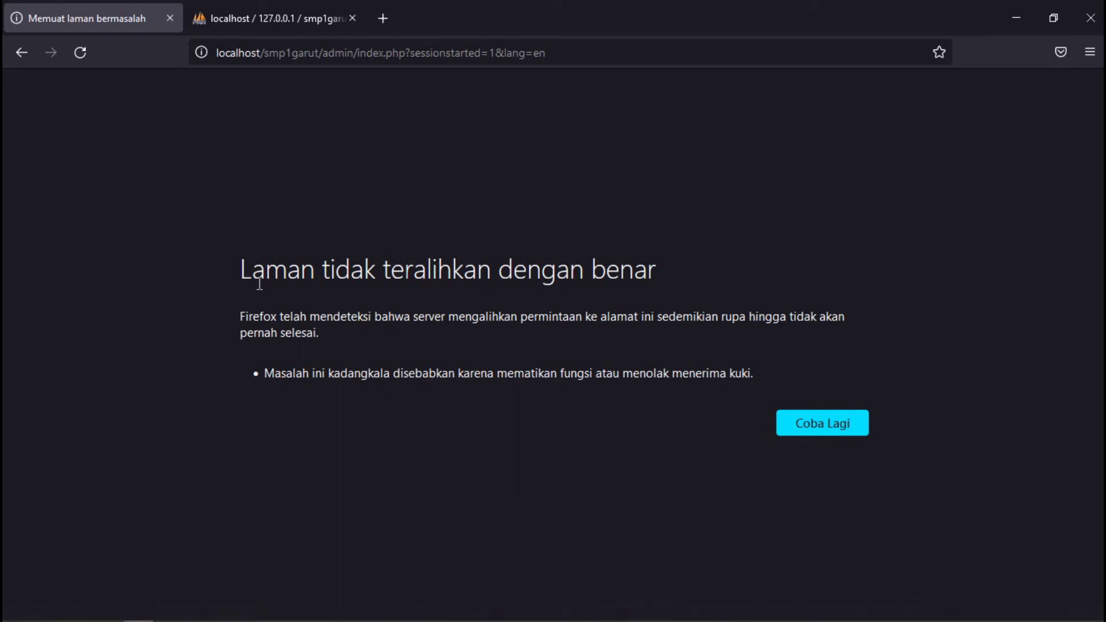
mouse_move(137, 610)
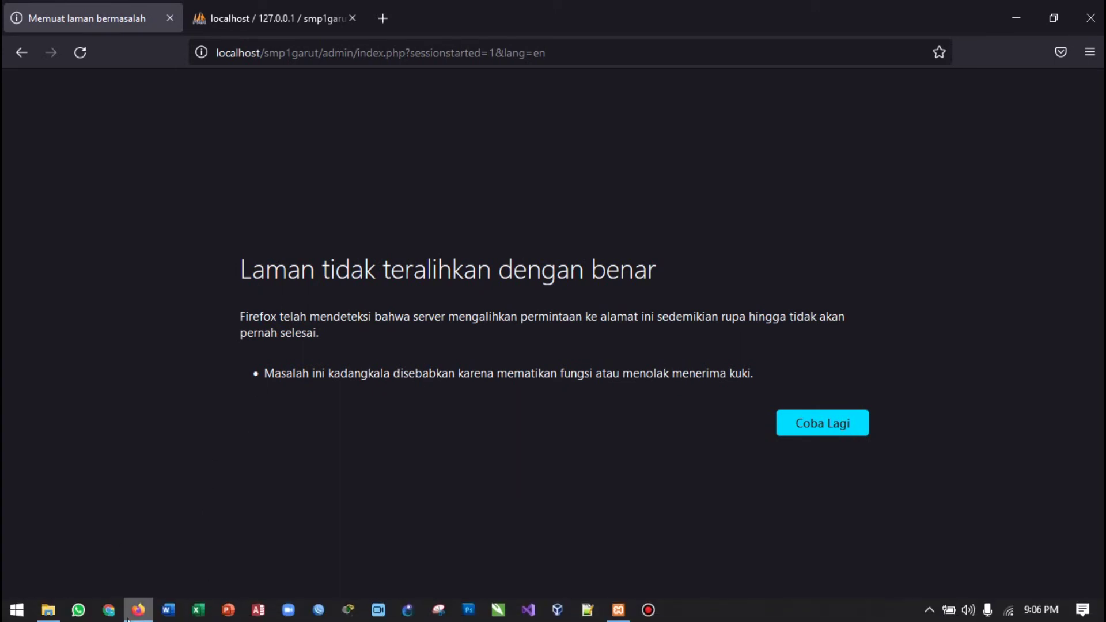
left_click(48, 610)
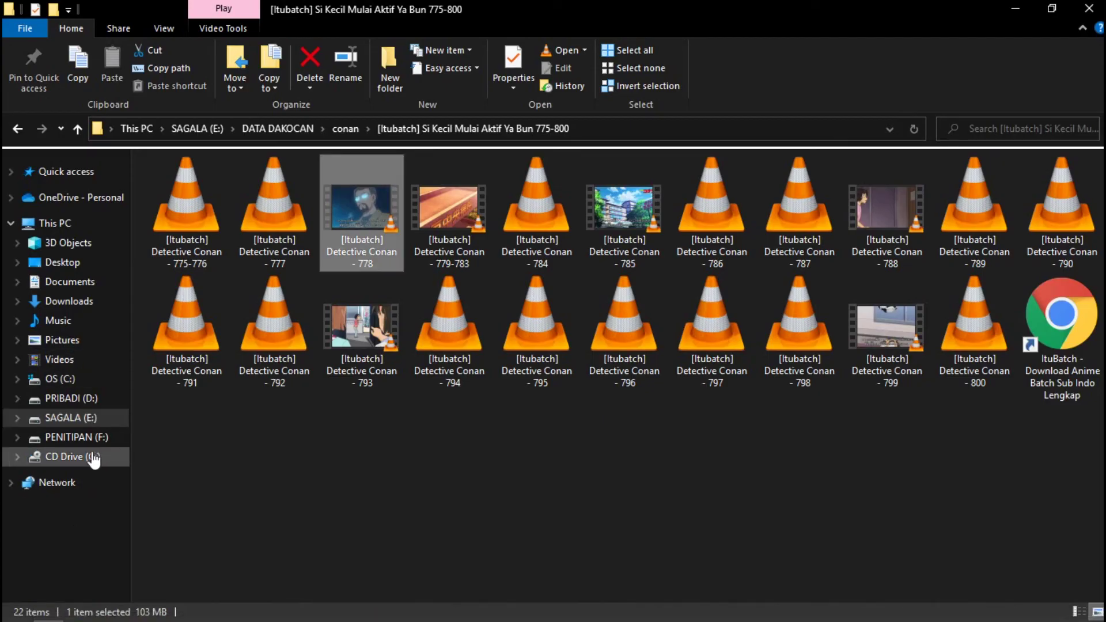
Delete the cache folder in C:\xampp\moodledata and minimize File Explorer.
left_click(76, 385)
left_click(185, 387)
double_click(186, 387)
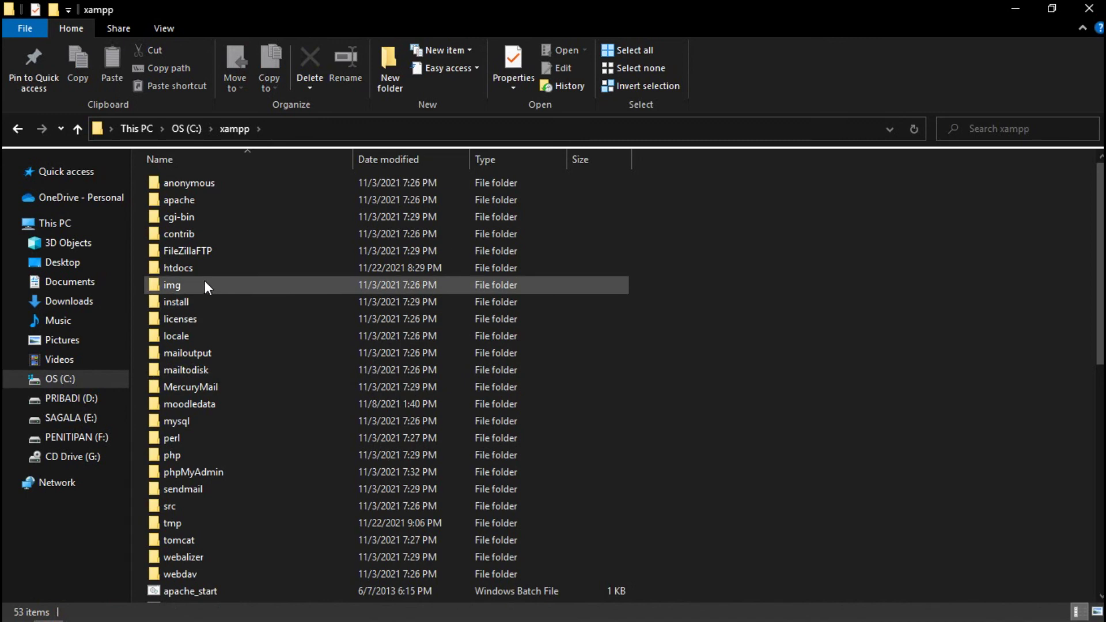
double_click(205, 403)
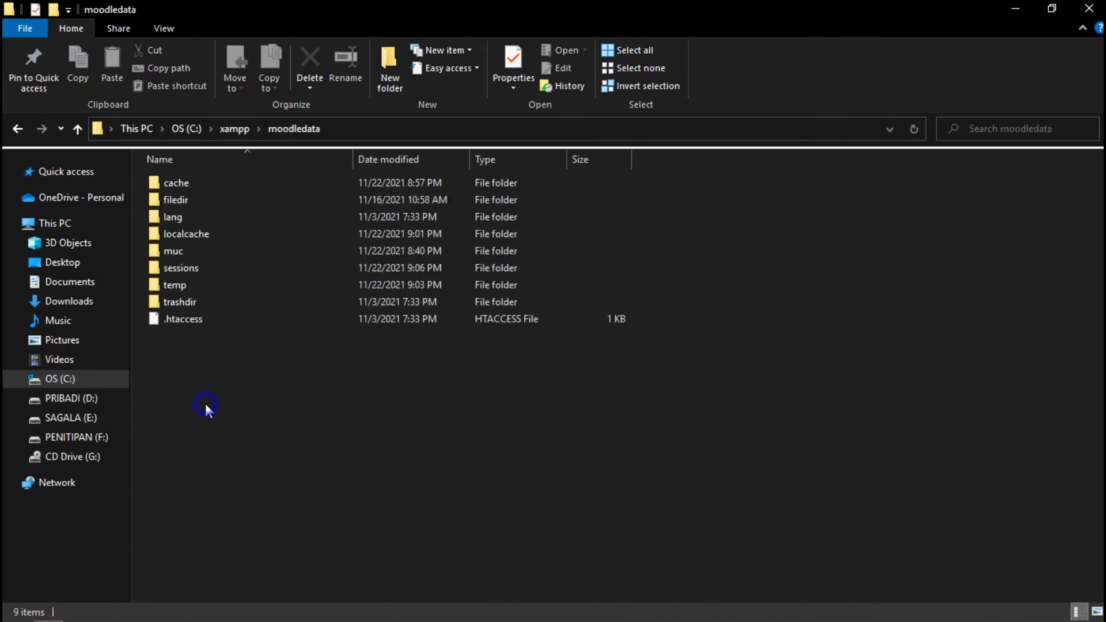
left_click(177, 181)
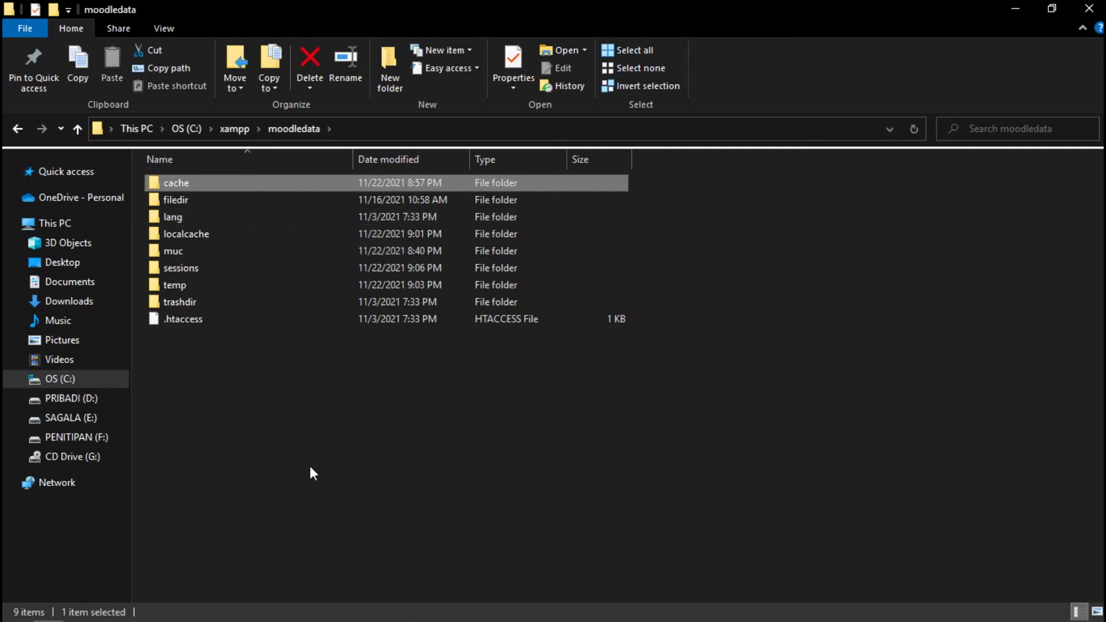
key("Delete")
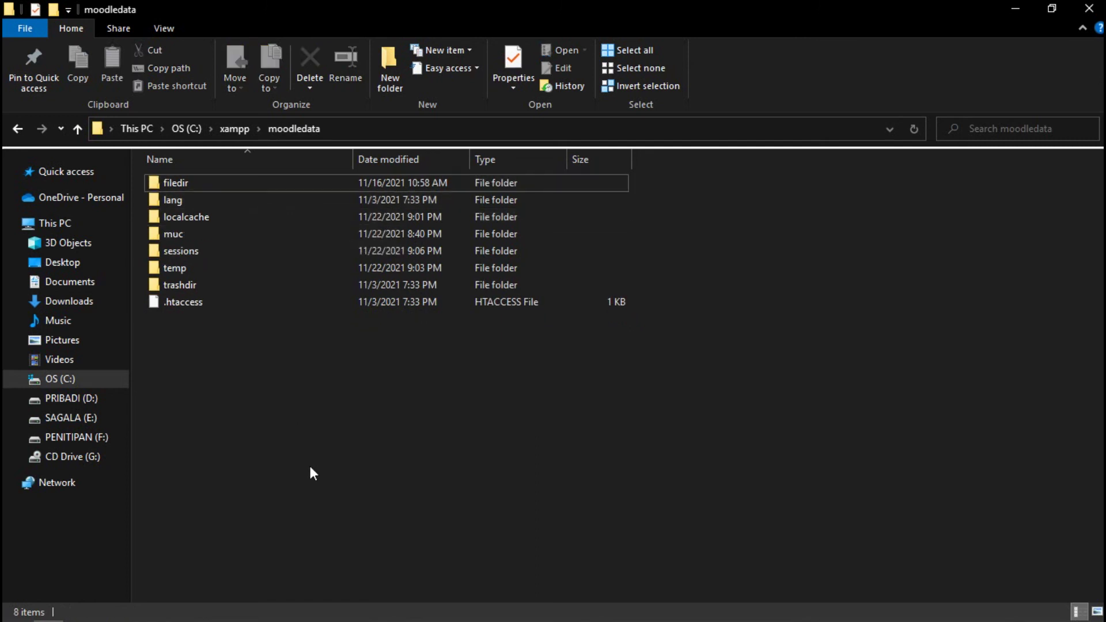
left_click(1024, 5)
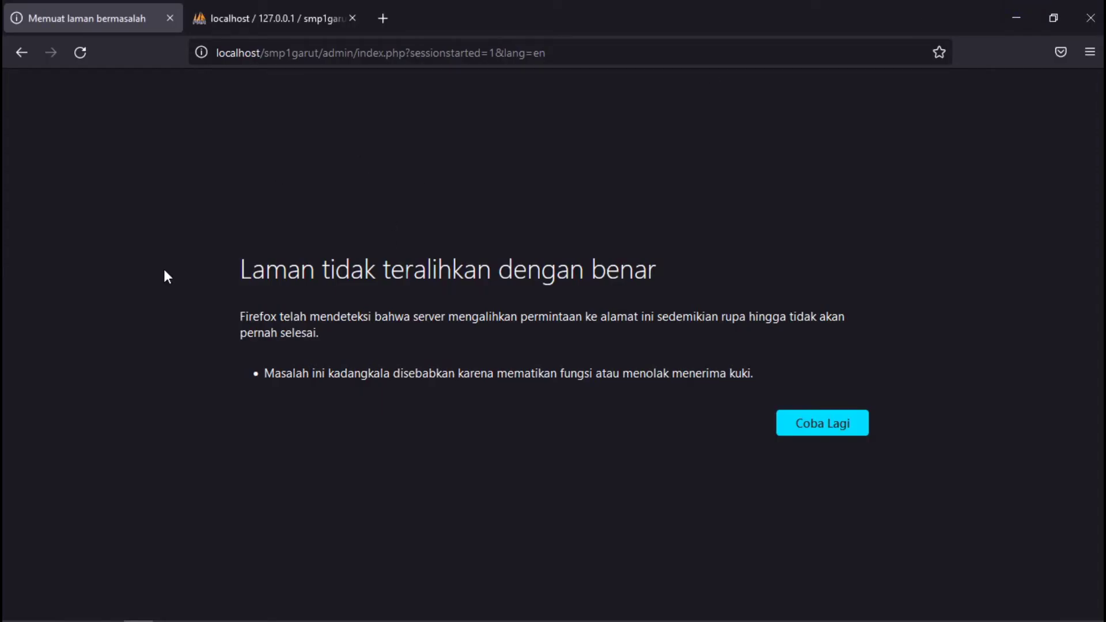
Reload the admin page so Moodle's Log in to the site form appears with admin filled in.
left_click(80, 53)
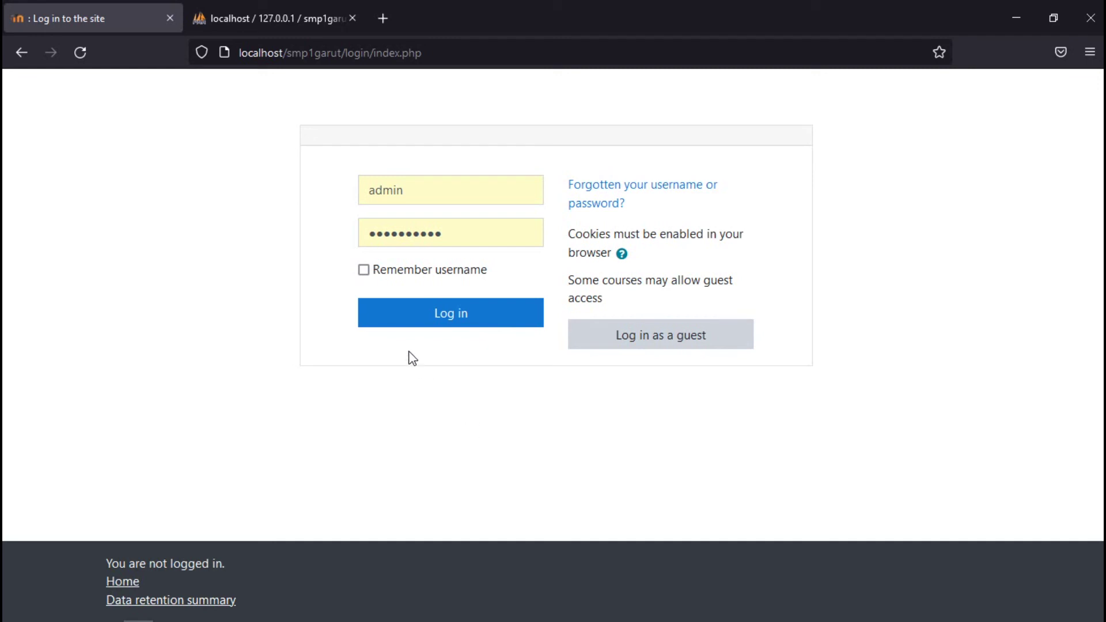
left_click(416, 187)
double_click(447, 185)
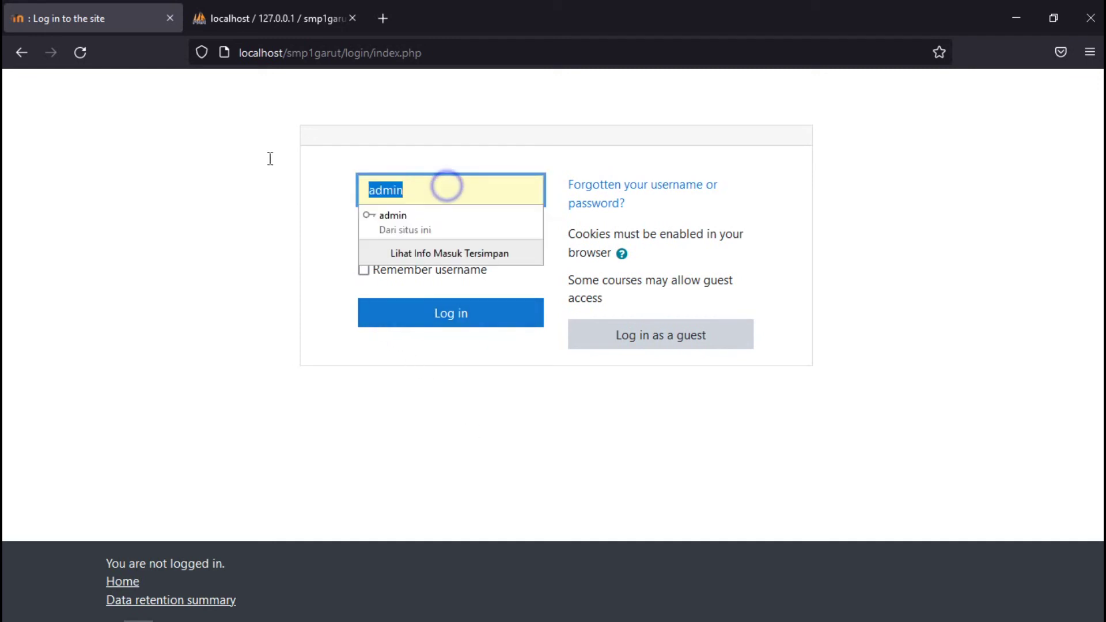
Tick Remember username, refill the saved admin password, and log in.
left_click(268, 157)
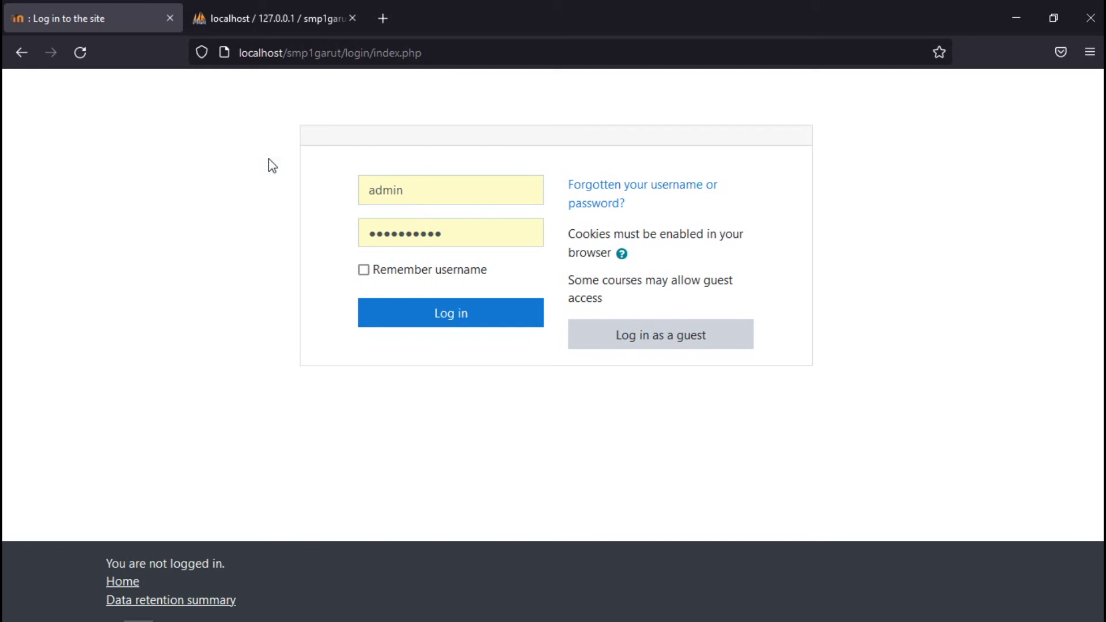
left_click(452, 232)
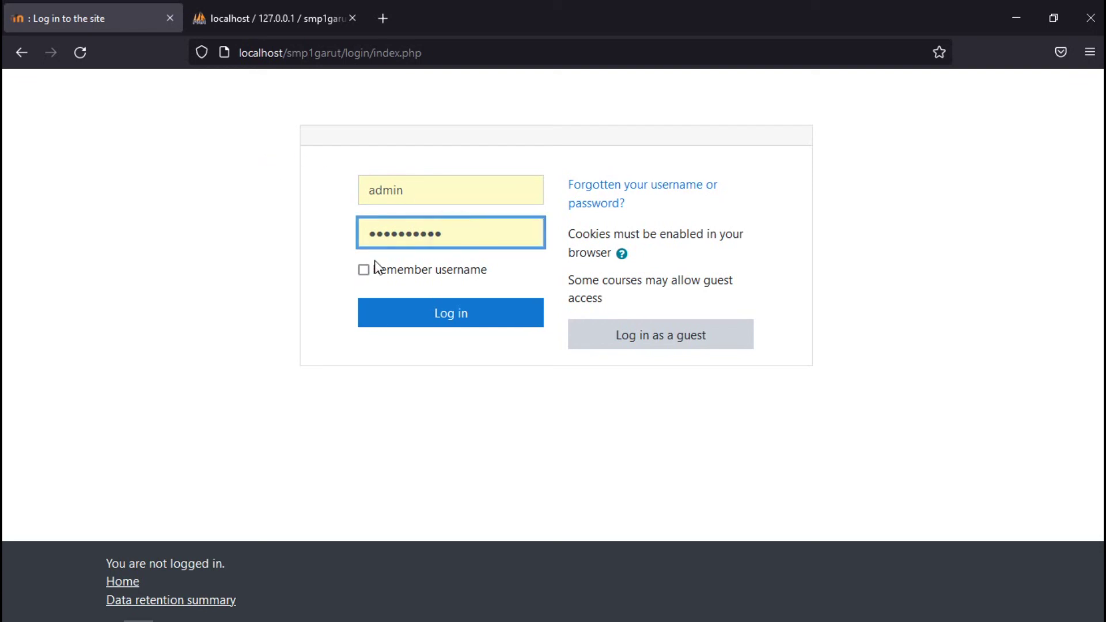
left_click(364, 270)
double_click(470, 234)
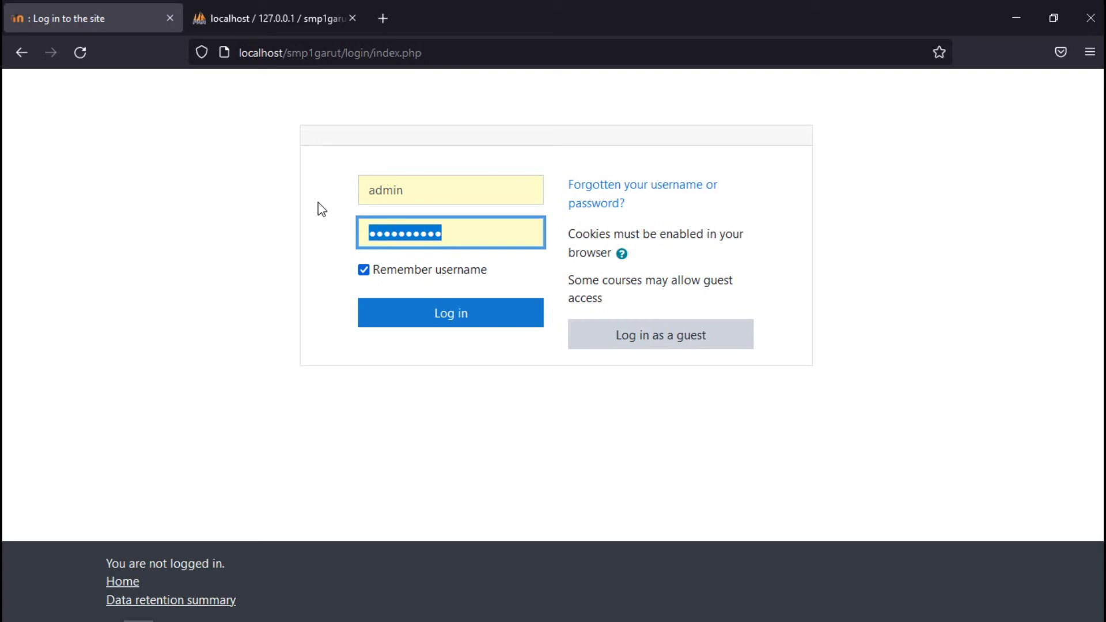
key("BackSpace")
key("Down")
key("Down")
key("Return")
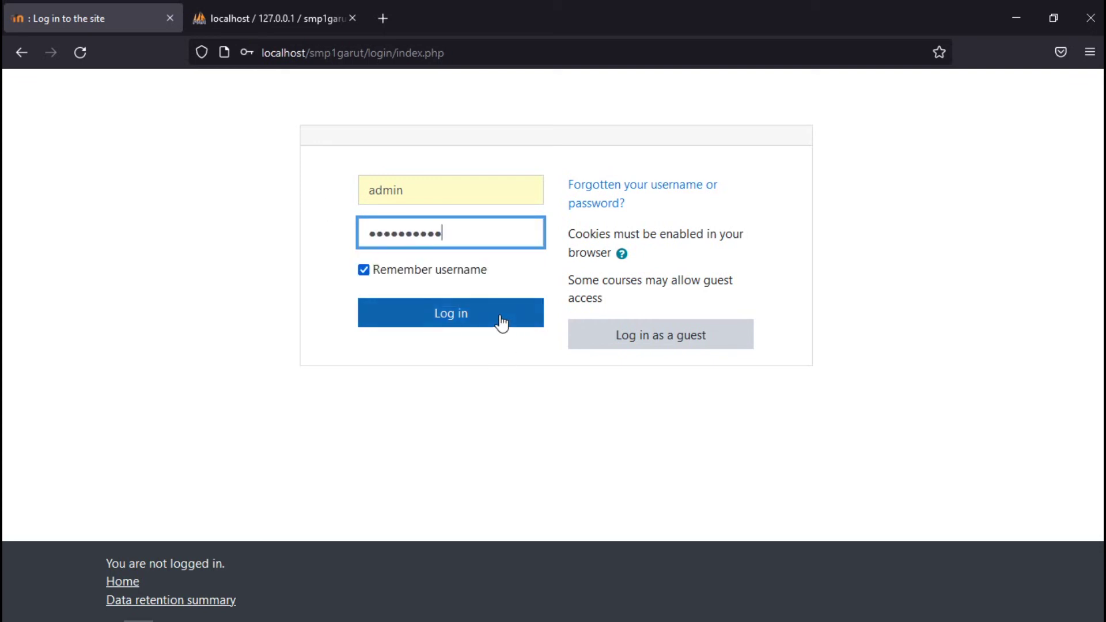
left_click(499, 317)
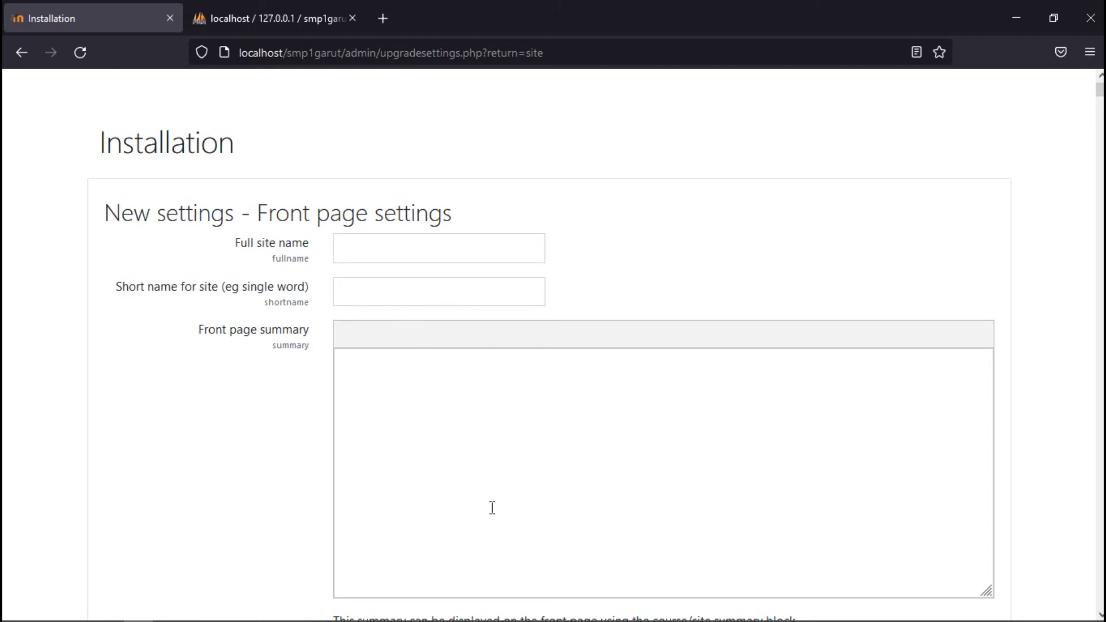
Enter 'SMP 1 Garut' as the full site name.
left_click(473, 249)
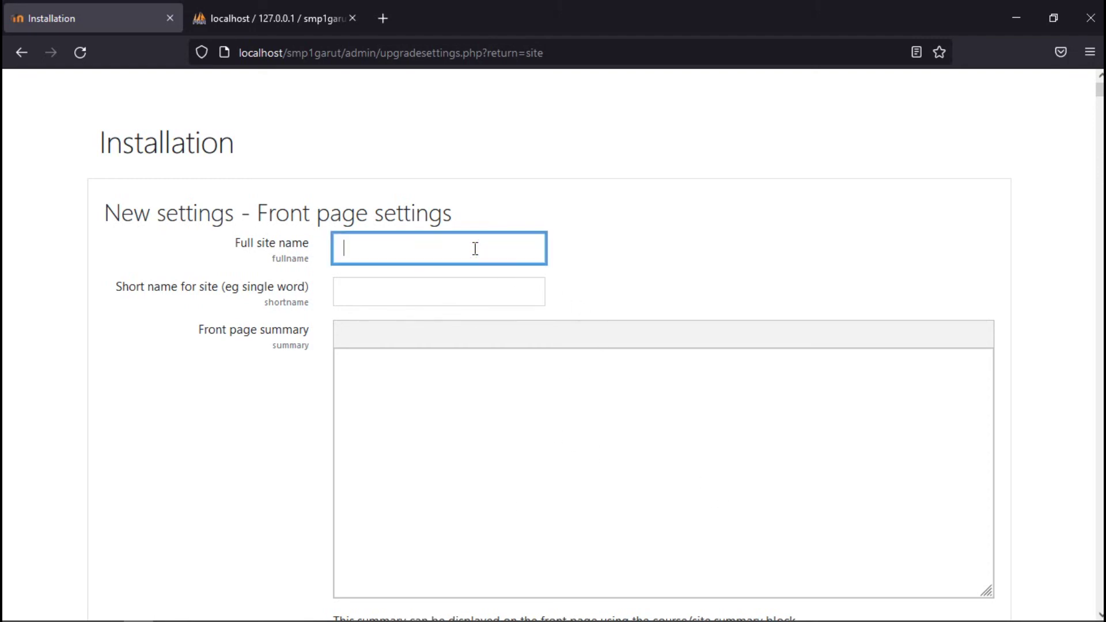
type("SMK")
key("BackSpace")
type("P 1 Garut")
Copy 'SMP 1 Garut' from the full site name into the short name.
left_click(361, 301)
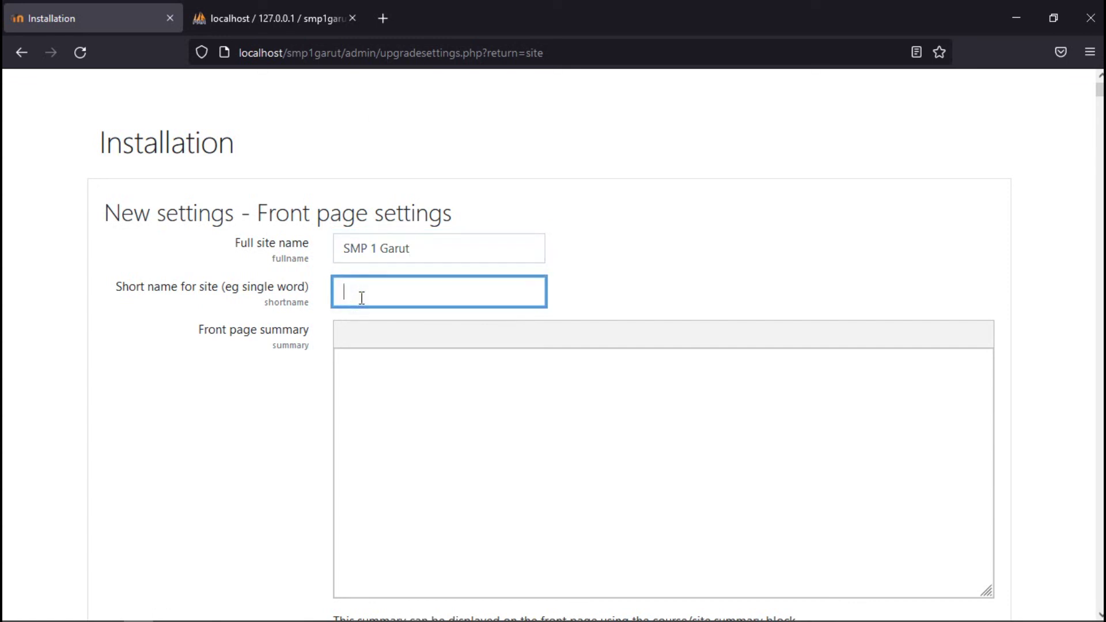
left_click(423, 251)
left_click_drag(299, 251, 298, 255)
key("ctrl+c")
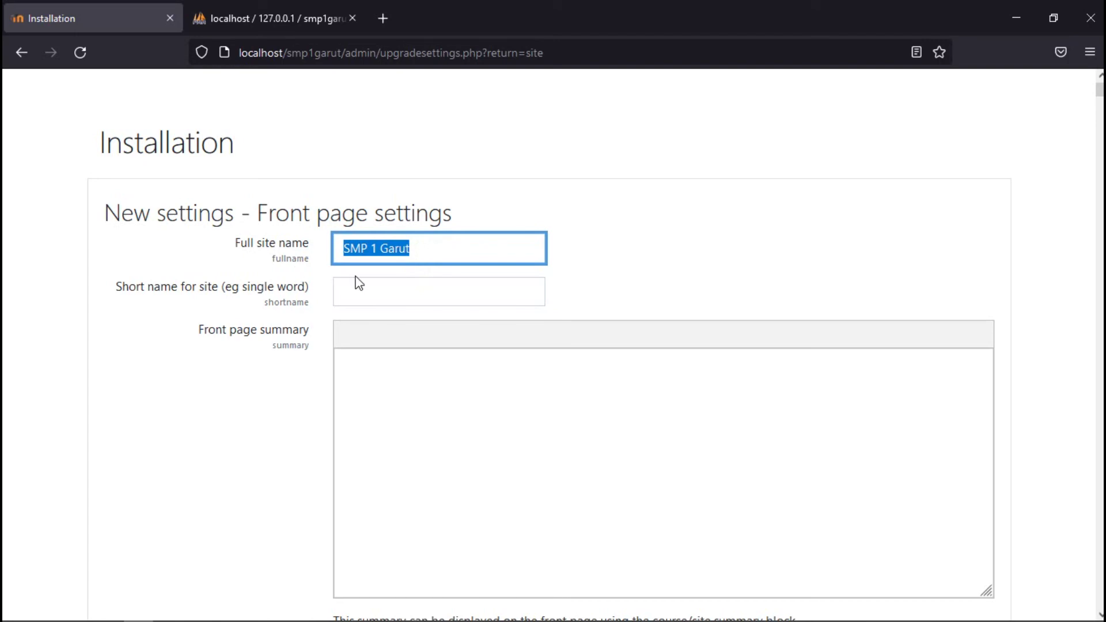
left_click(374, 290)
key("ctrl+v")
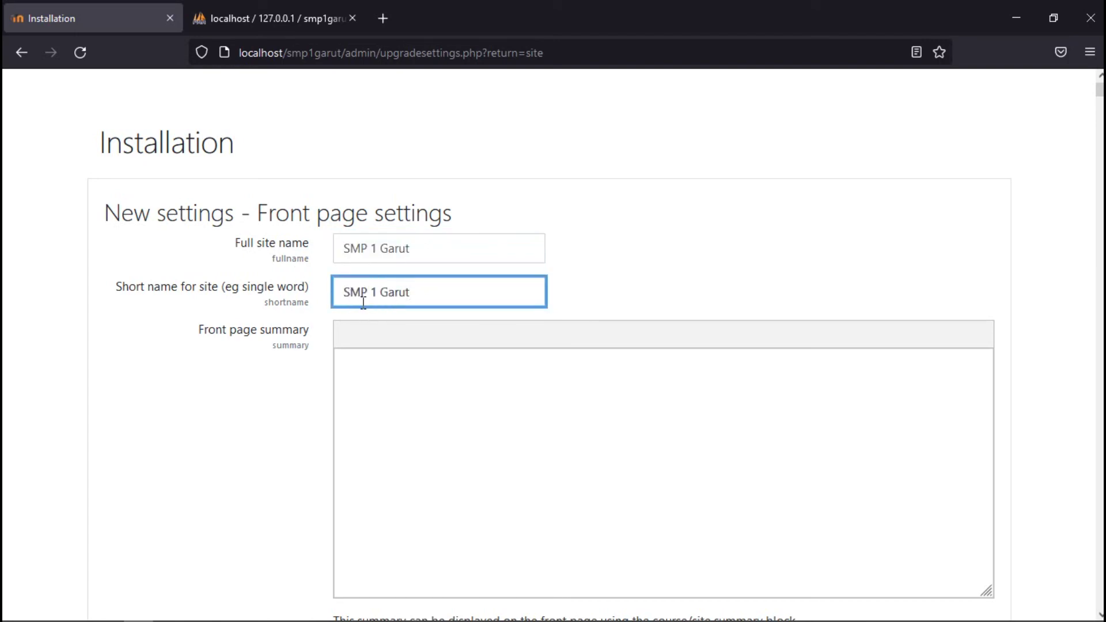
Prefix the full site name with 'E-Learning'.
left_click(347, 250)
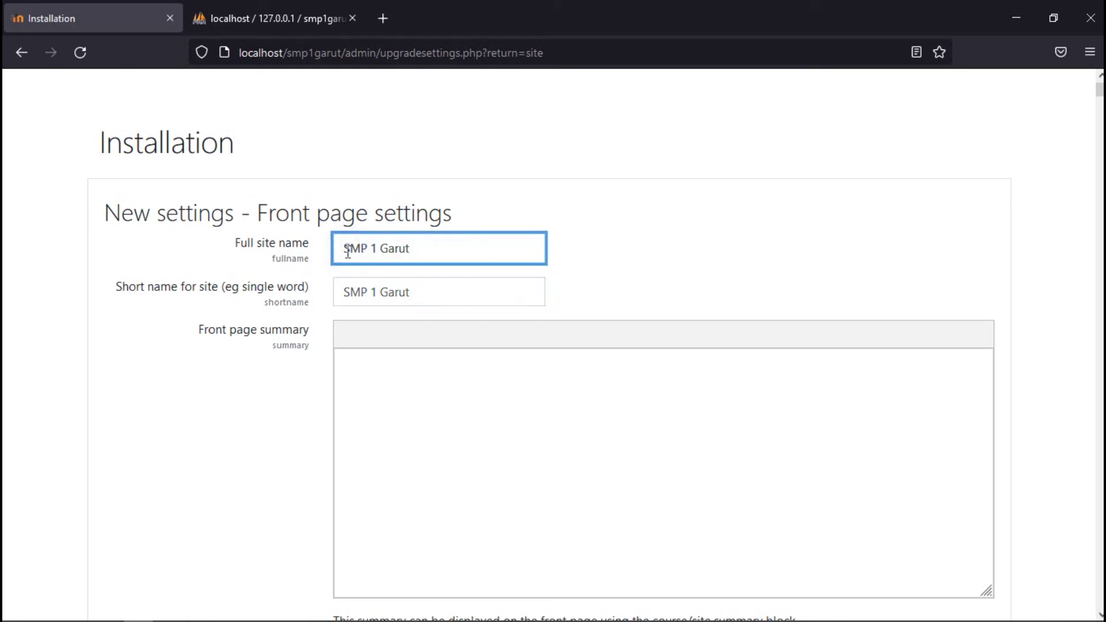
type("E-l")
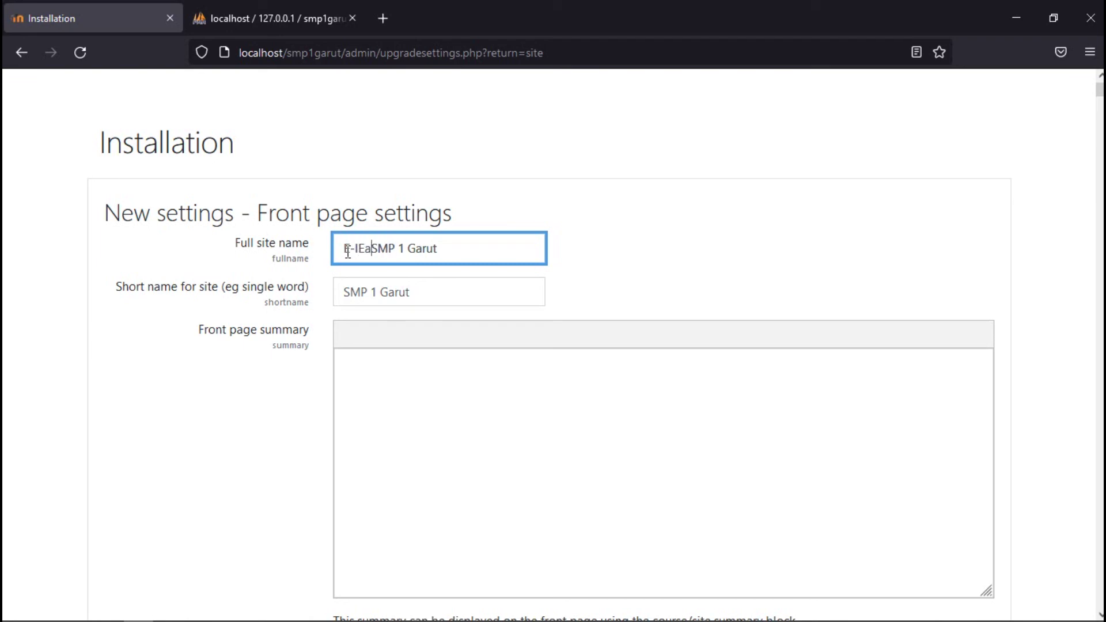
key("BackSpace")
type("Learning")
scroll(404, 262, "down", 8)
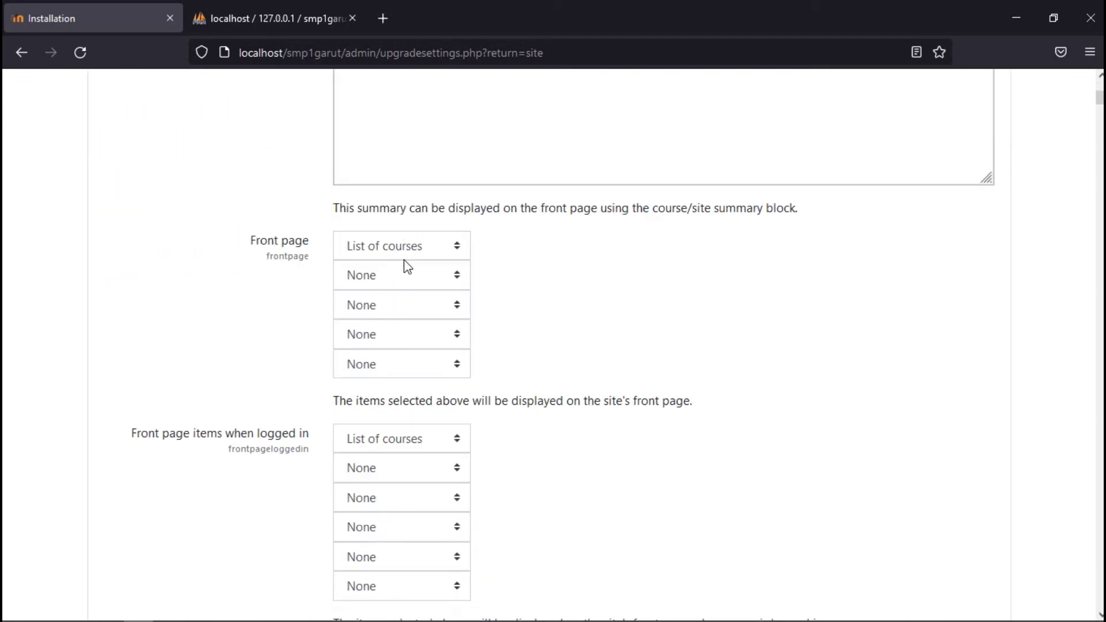
Scroll to the bottom of the new installation settings and save changes.
scroll(412, 291, "down", 5)
scroll(518, 328, "down", 7)
scroll(519, 331, "down", 9)
scroll(520, 352, "down", 7)
scroll(517, 347, "down", 7)
scroll(507, 348, "down", 6)
scroll(499, 350, "down", 7)
scroll(495, 350, "down", 6)
scroll(490, 354, "down", 7)
scroll(472, 362, "down", 7)
scroll(461, 370, "down", 6)
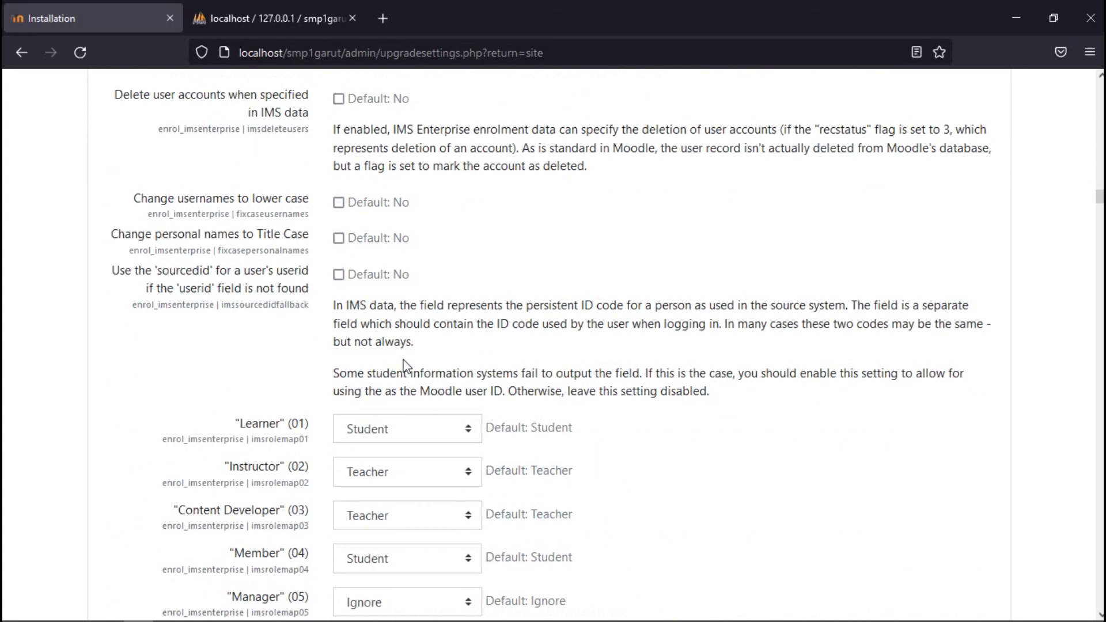
scroll(401, 363, "down", 7)
scroll(406, 364, "down", 7)
scroll(406, 366, "down", 7)
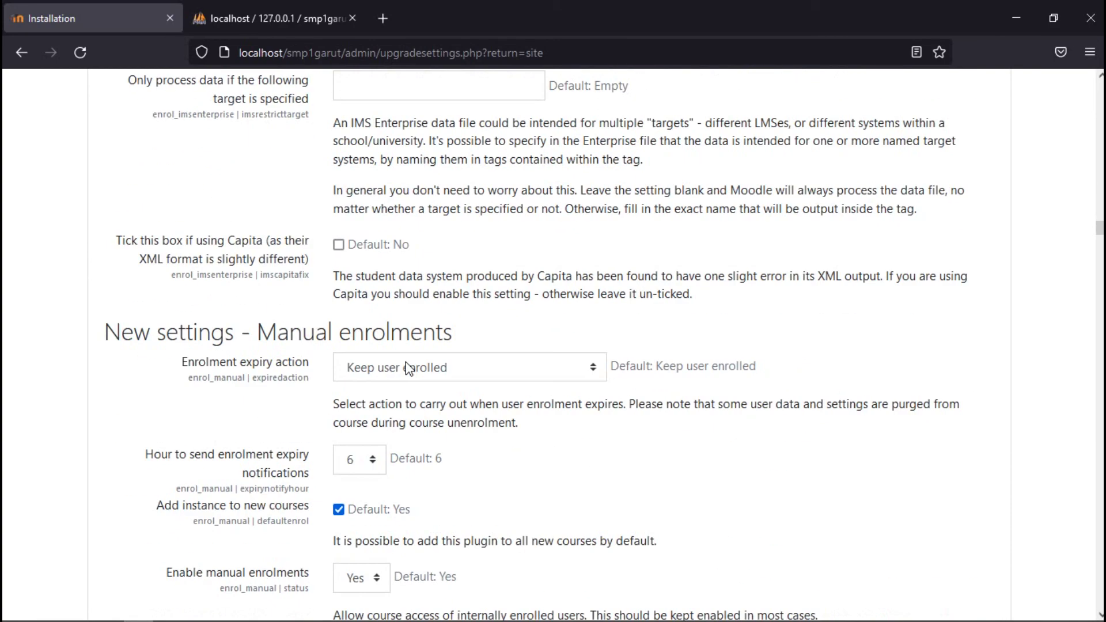
scroll(402, 350, "down", 4)
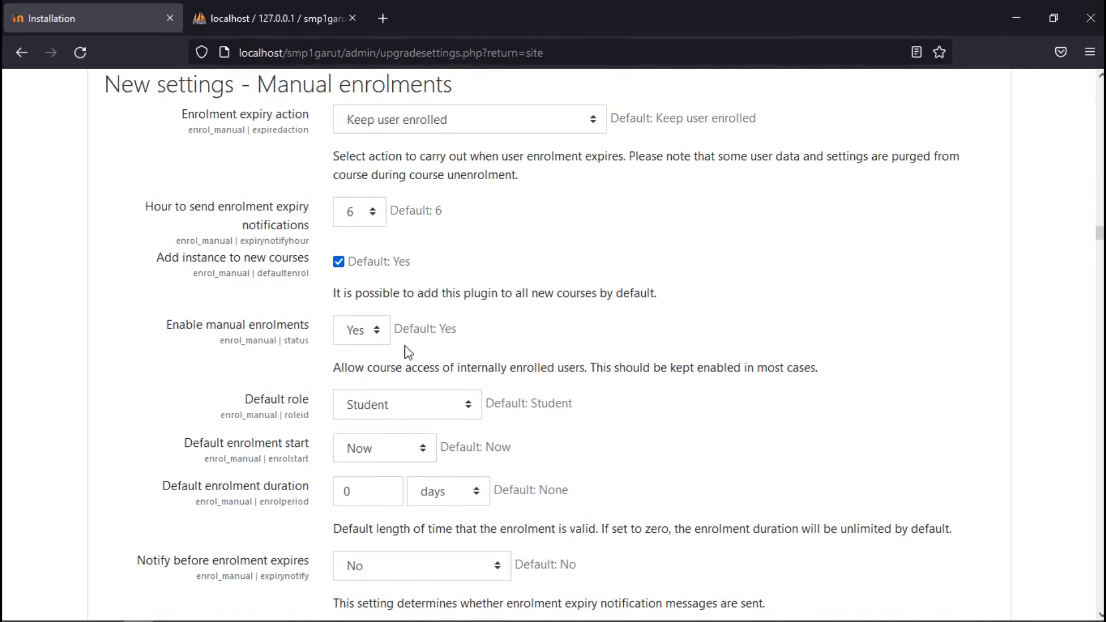
scroll(407, 355, "down", 7)
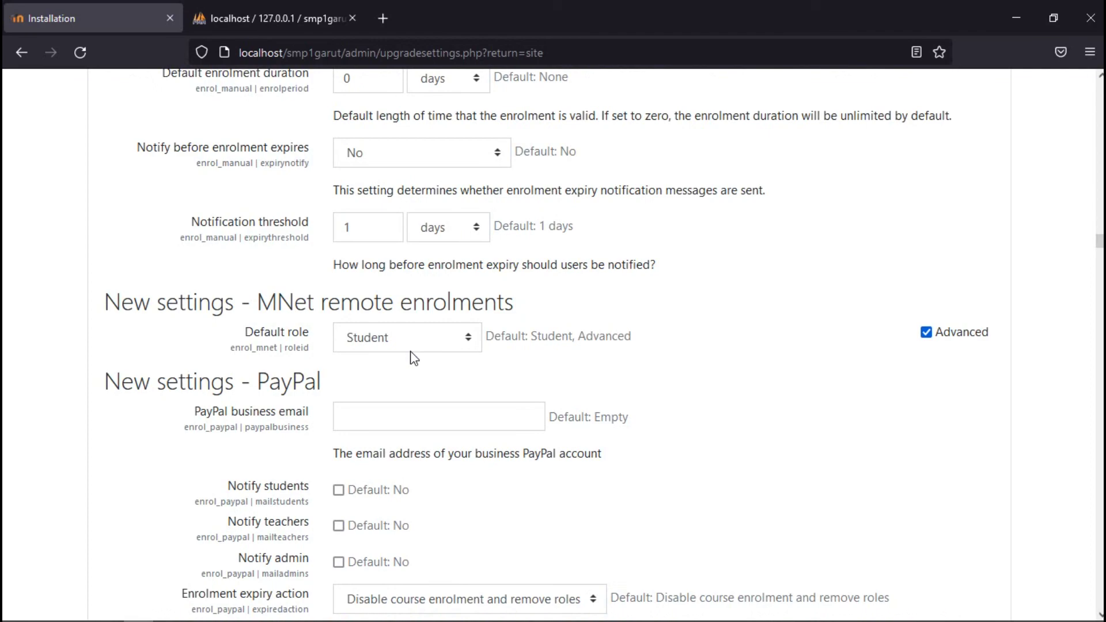
scroll(413, 357, "down", 5)
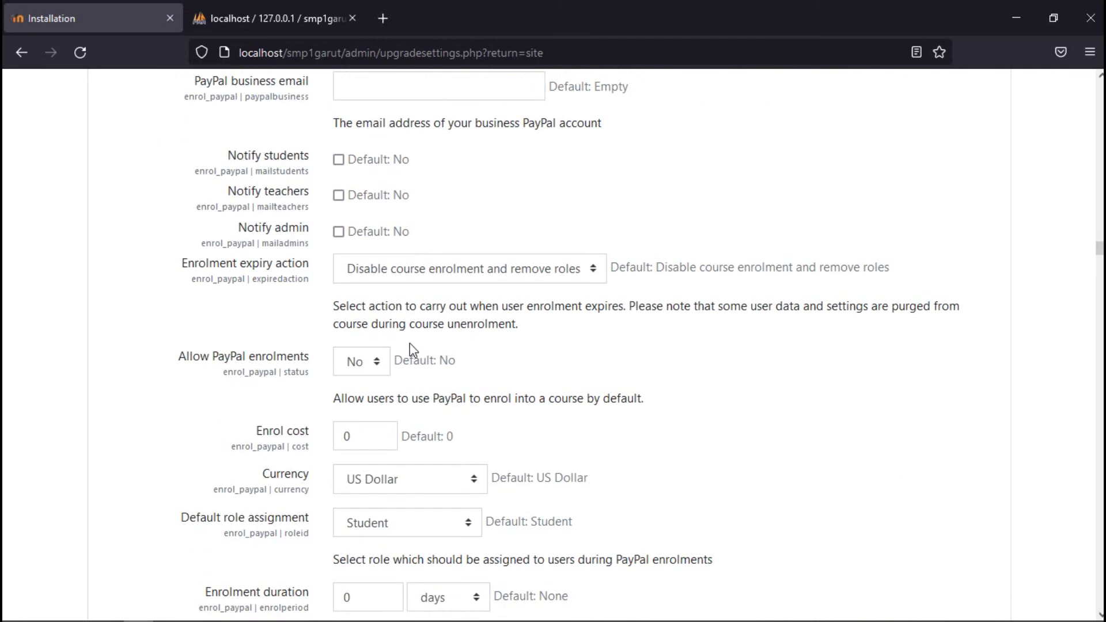
scroll(411, 347, "down", 5)
scroll(410, 348, "down", 5)
scroll(411, 348, "down", 6)
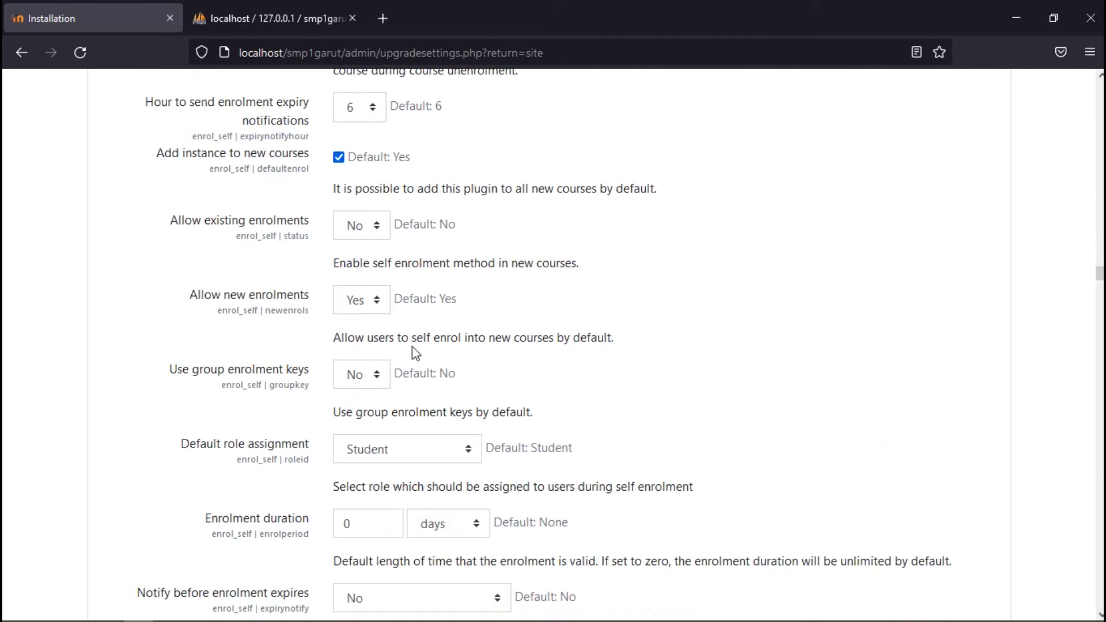
scroll(413, 347, "down", 7)
scroll(417, 348, "down", 8)
scroll(417, 348, "down", 8)
scroll(419, 352, "down", 8)
scroll(418, 352, "down", 8)
scroll(419, 352, "down", 8)
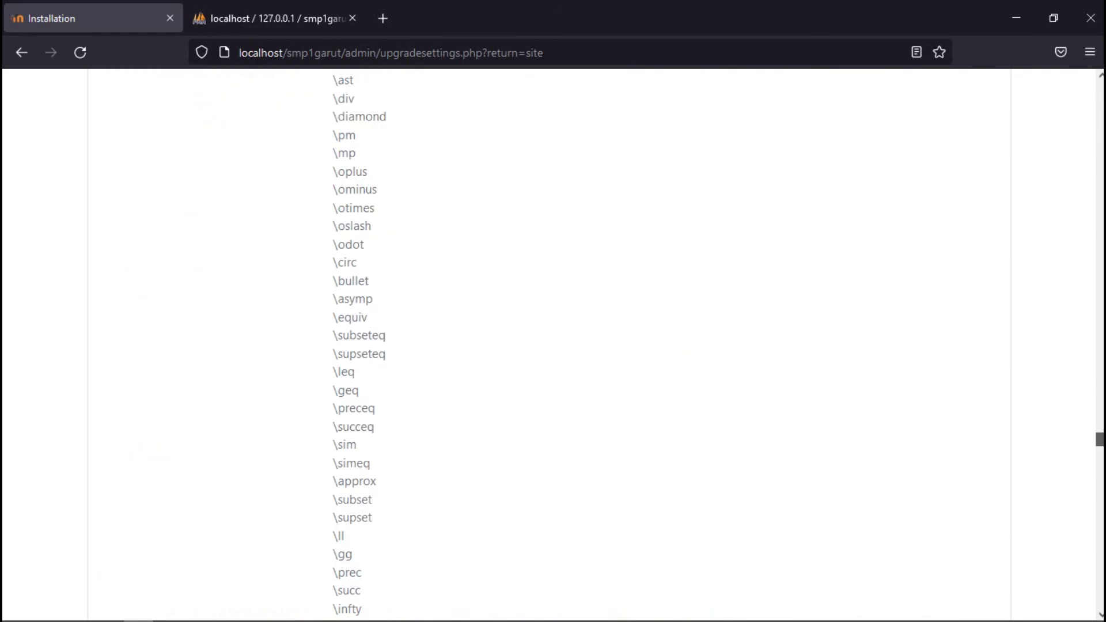
scroll(963, 491, "down", 8)
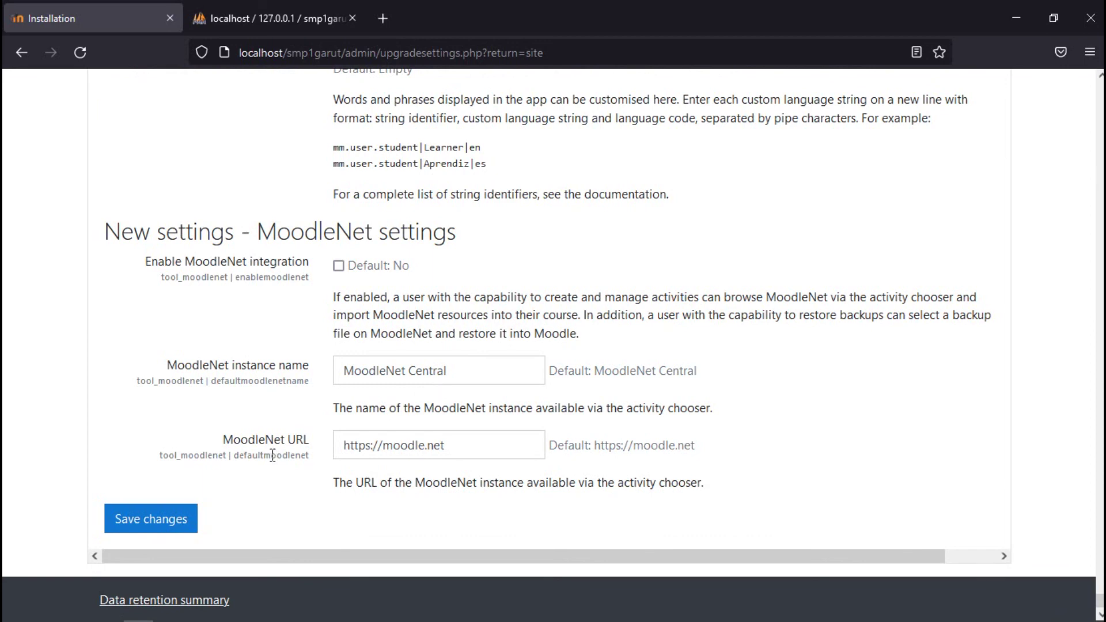
left_click(150, 527)
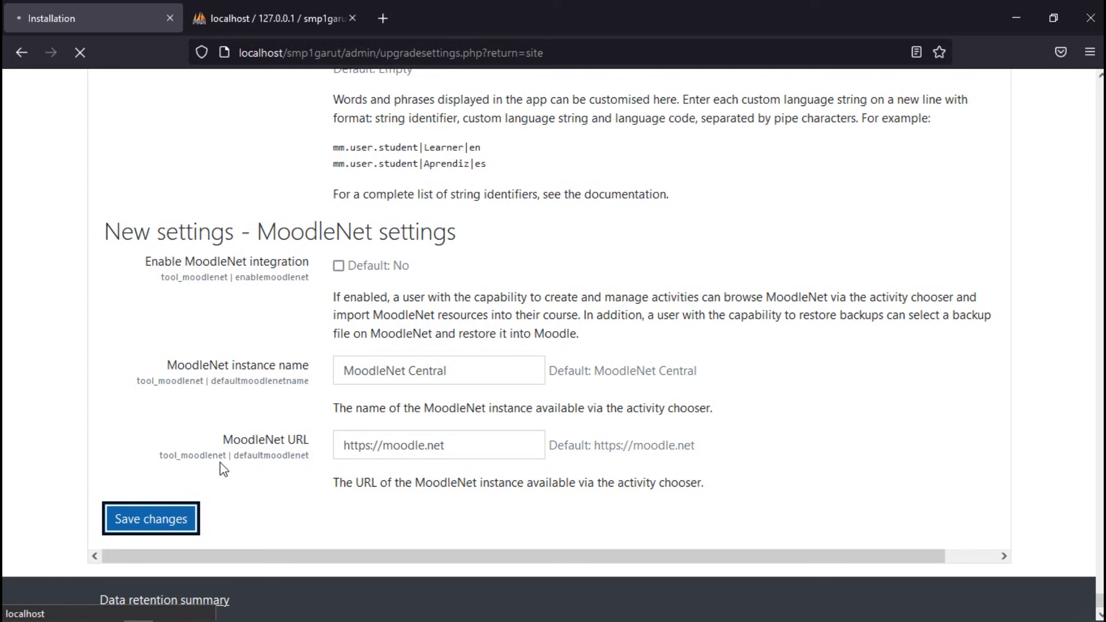
Scroll up to the Outgoing mail error flagging noreply@localhost as not valid.
scroll(778, 474, "up", 5)
scroll(778, 474, "up", 5)
scroll(778, 474, "up", 5)
scroll(779, 473, "up", 5)
scroll(779, 474, "up", 5)
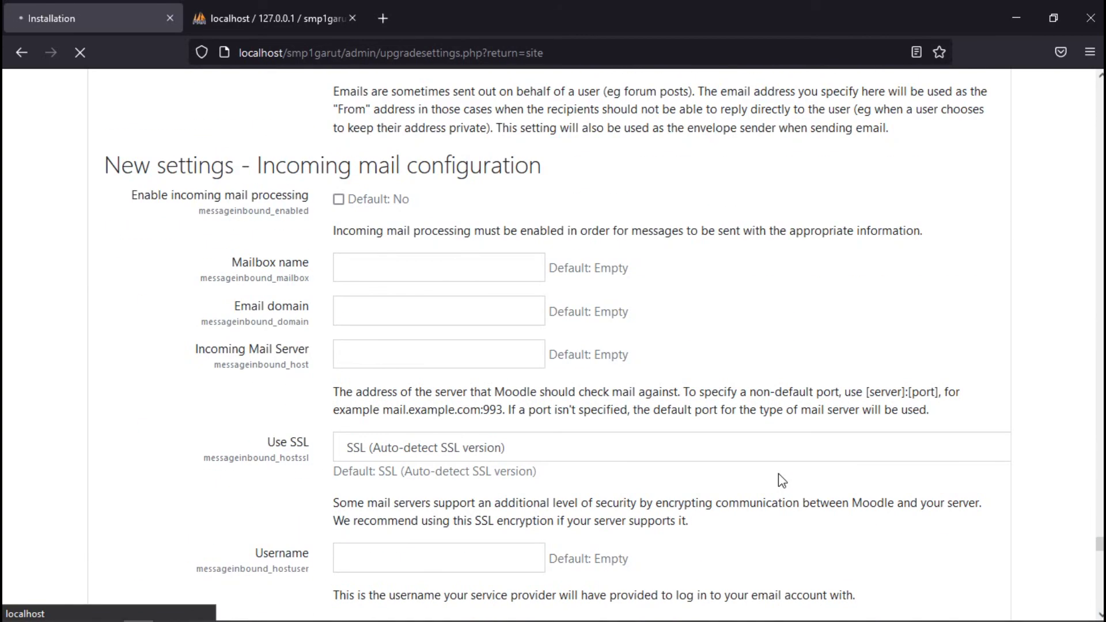
scroll(779, 473, "up", 5)
scroll(731, 450, "up", 5)
scroll(732, 452, "up", 5)
scroll(731, 449, "up", 5)
scroll(726, 345, "up", 2)
scroll(723, 447, "up", 5)
scroll(451, 445, "up", 5)
scroll(454, 449, "up", 5)
scroll(422, 429, "up", 5)
scroll(422, 430, "up", 5)
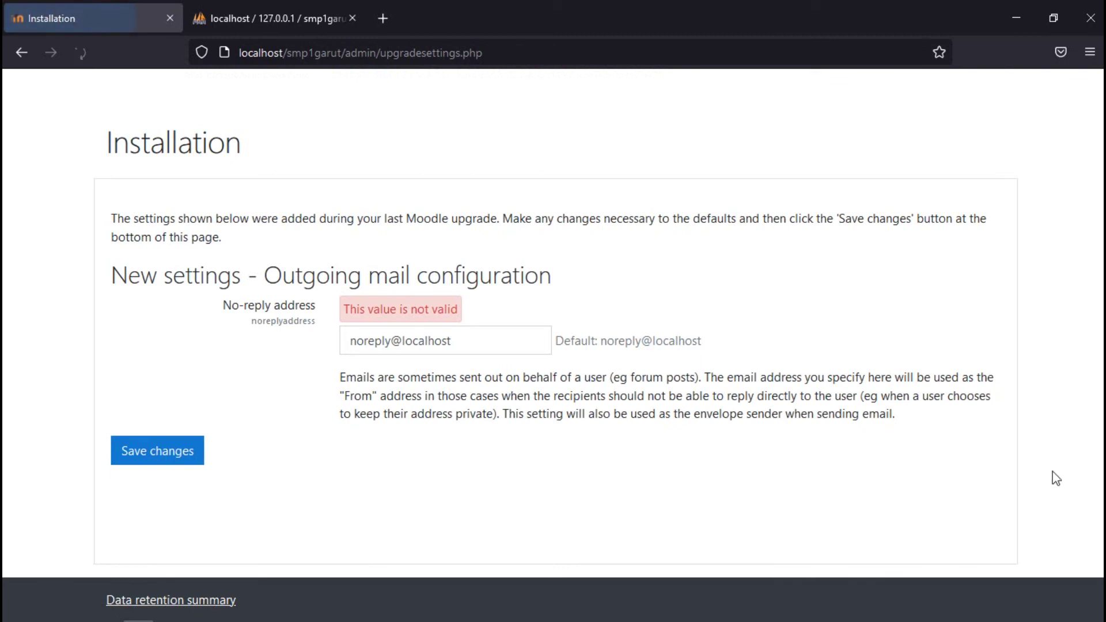
Replace 'noreply' in the no-reply address with a different name and save again.
double_click(389, 340)
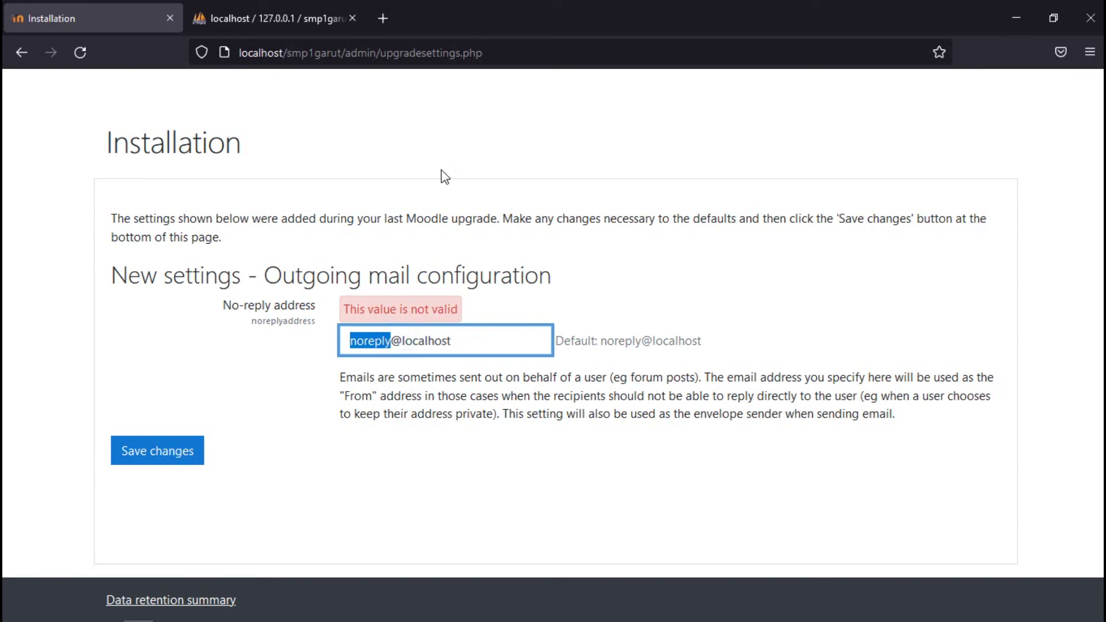
left_click(272, 371)
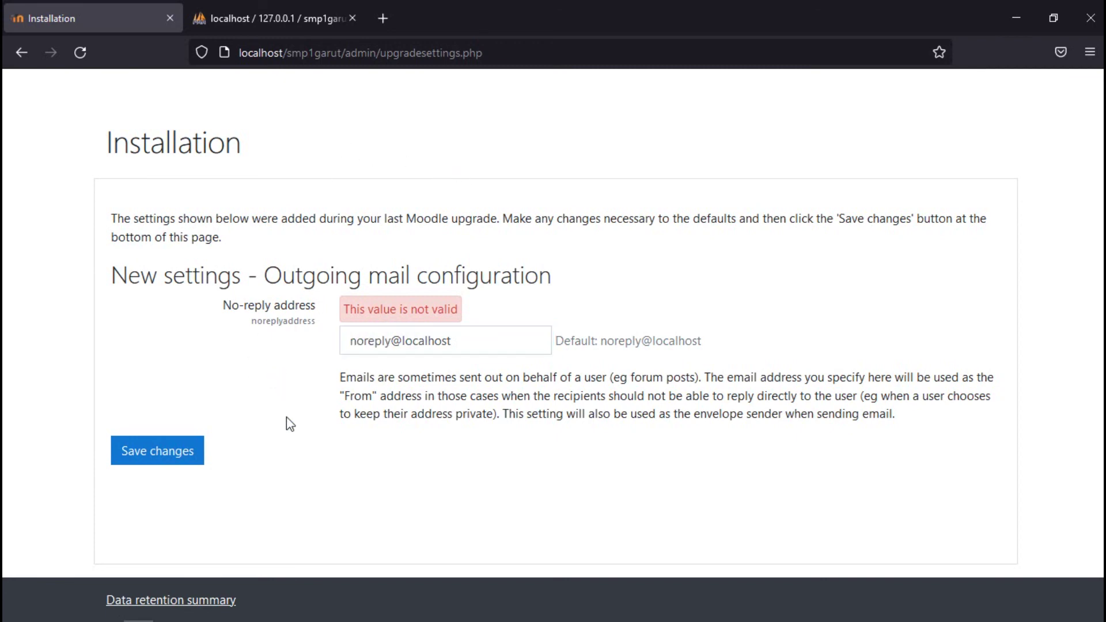
double_click(385, 340)
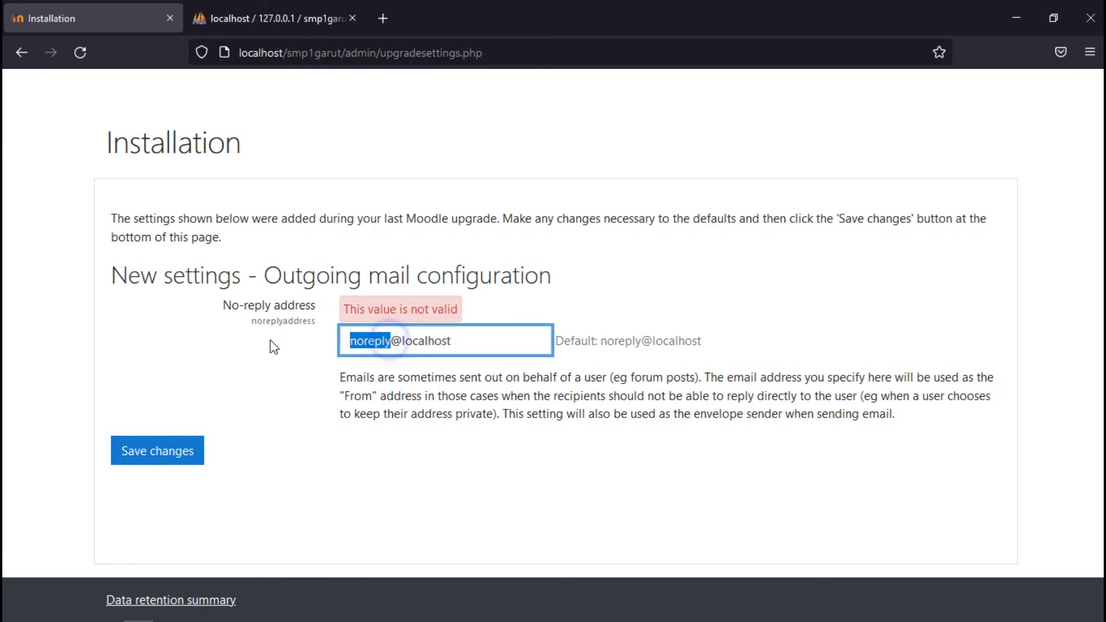
type("ali")
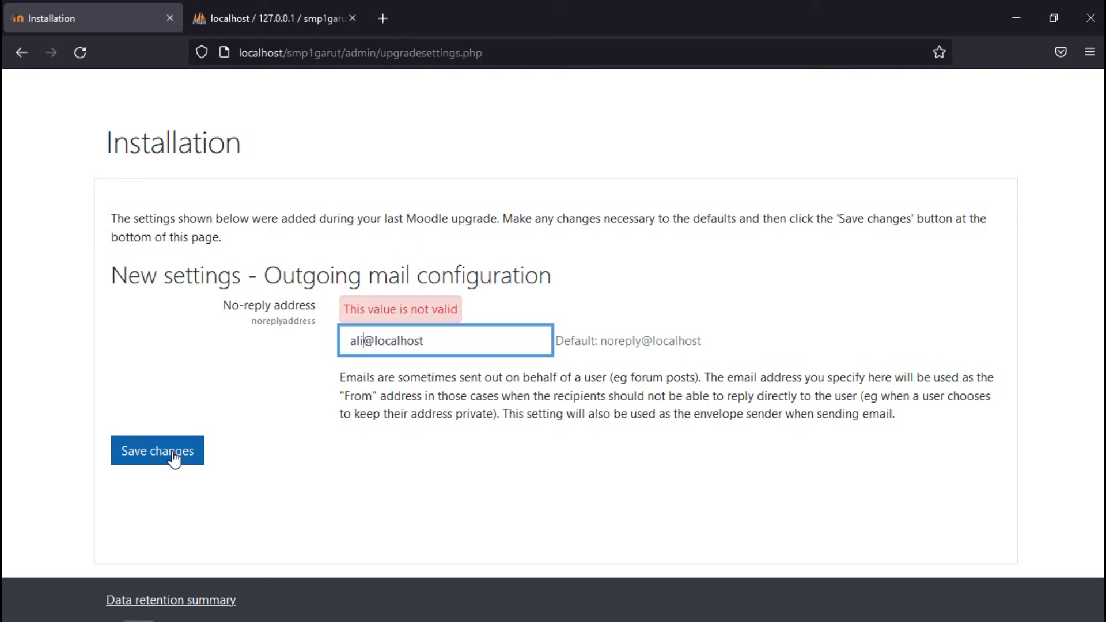
left_click(180, 459)
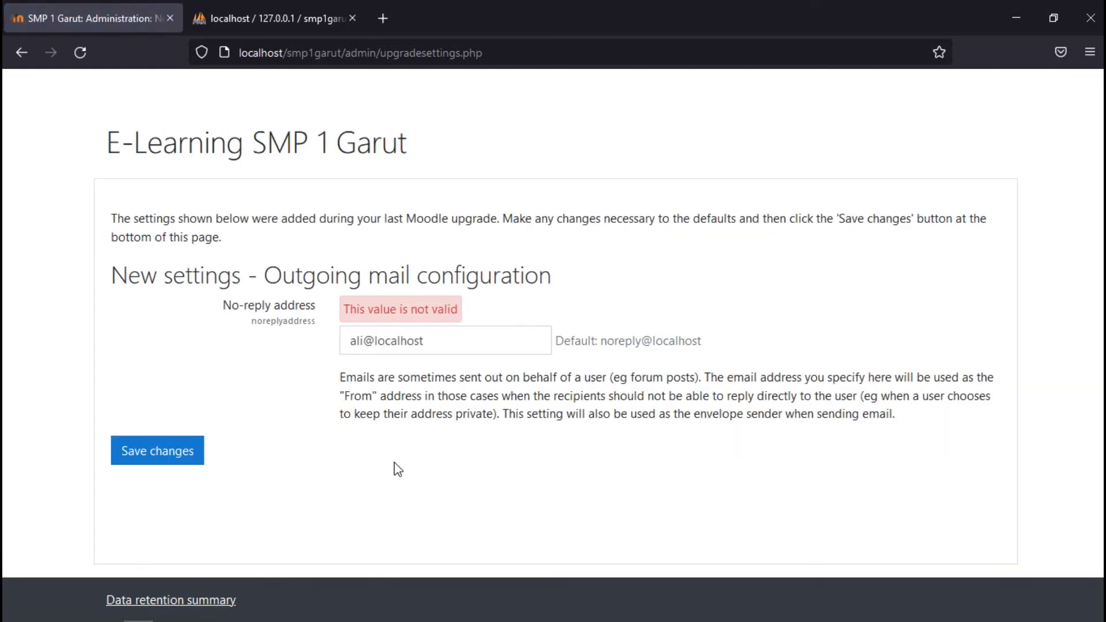
Change the no-reply address domain to smp1garut and save.
left_click_drag(445, 340, 377, 340)
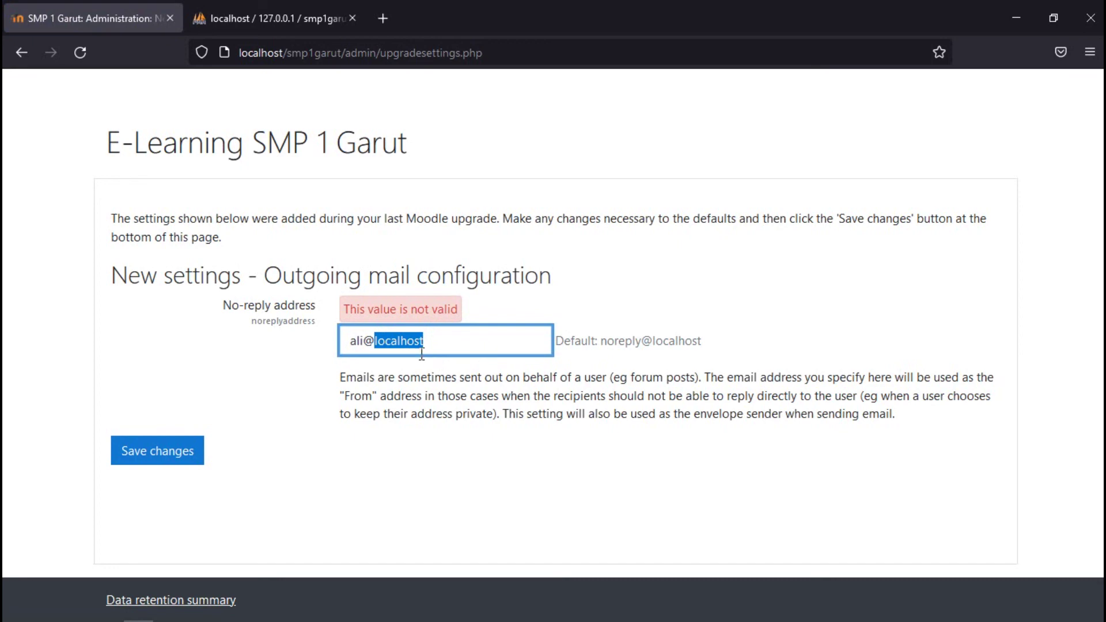
left_click(275, 374)
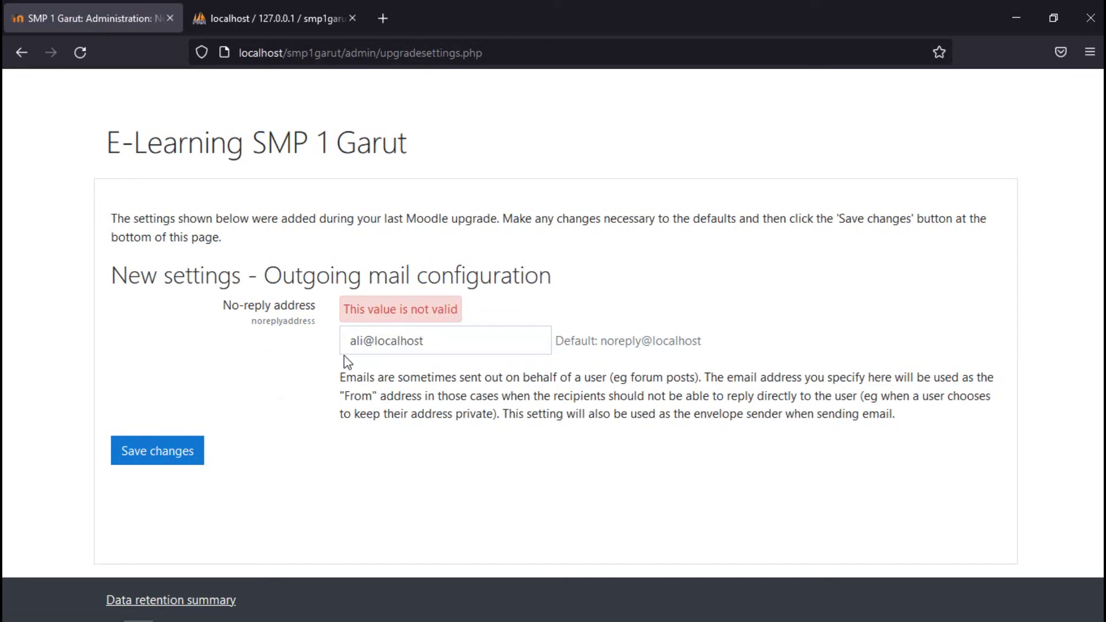
left_click_drag(430, 341, 377, 342)
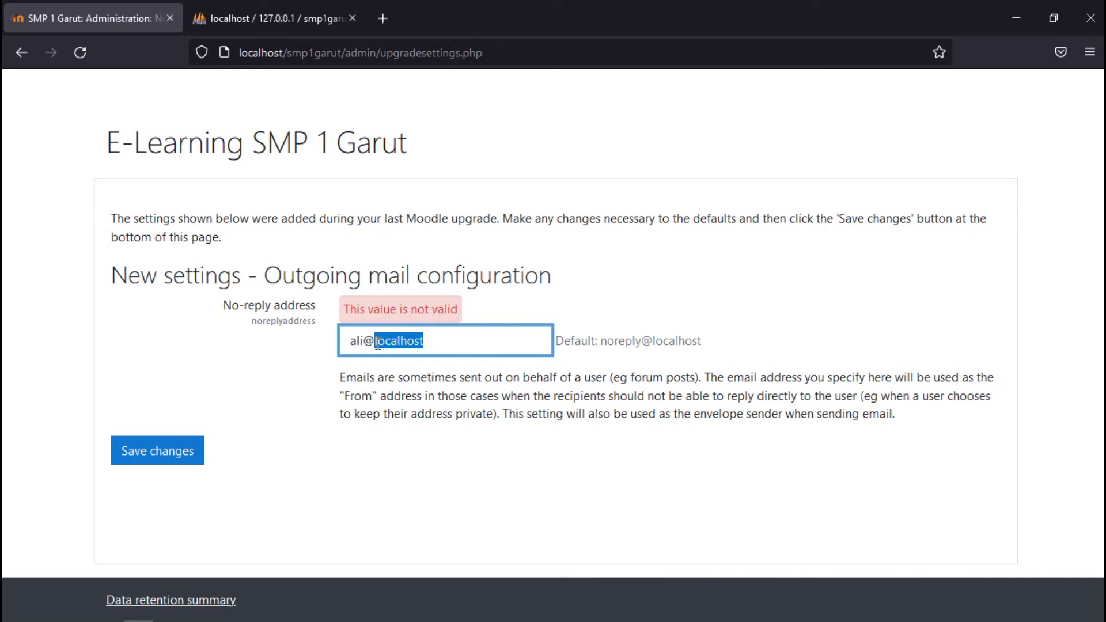
type("smp1garut")
left_click(196, 448)
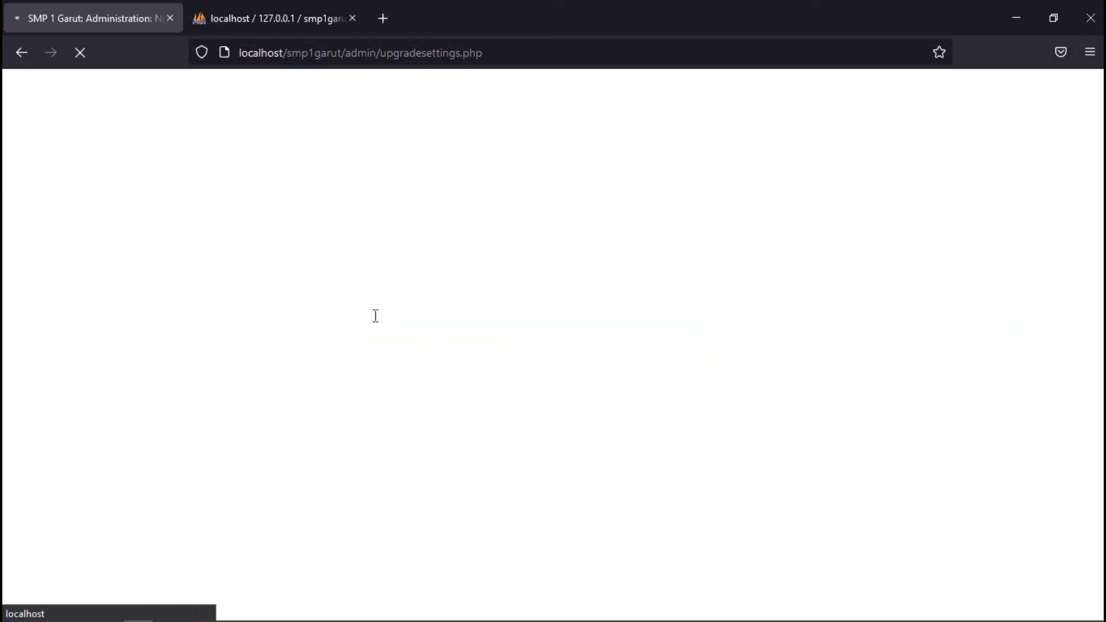
Replace the no-reply address with a full Gmail address, fix its typos, and save.
left_click_drag(465, 340, 380, 338)
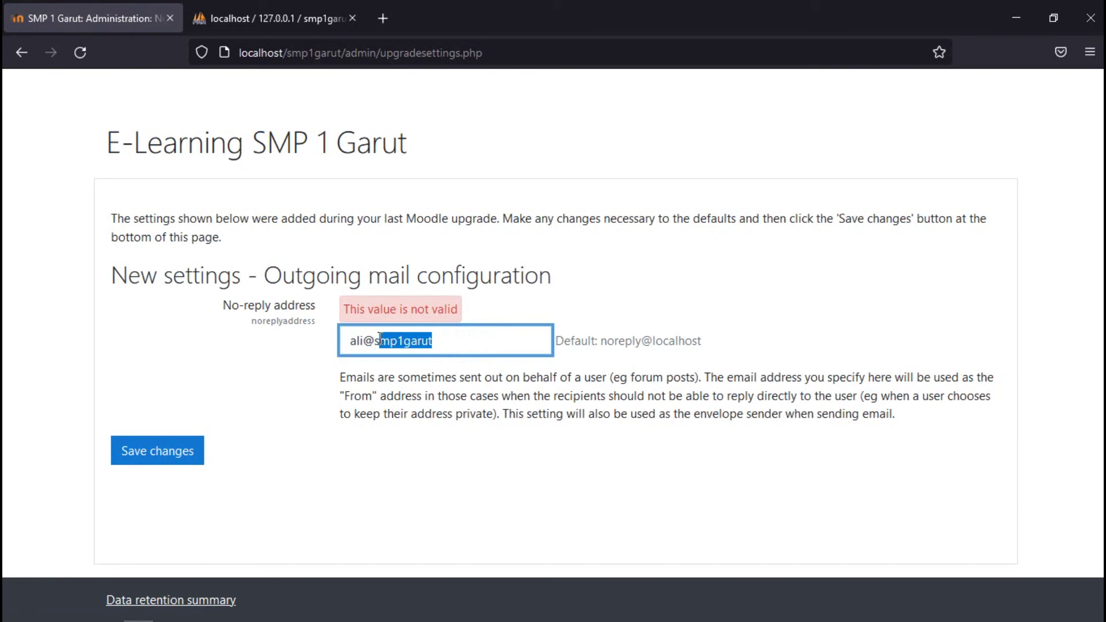
left_click_drag(379, 338, 344, 340)
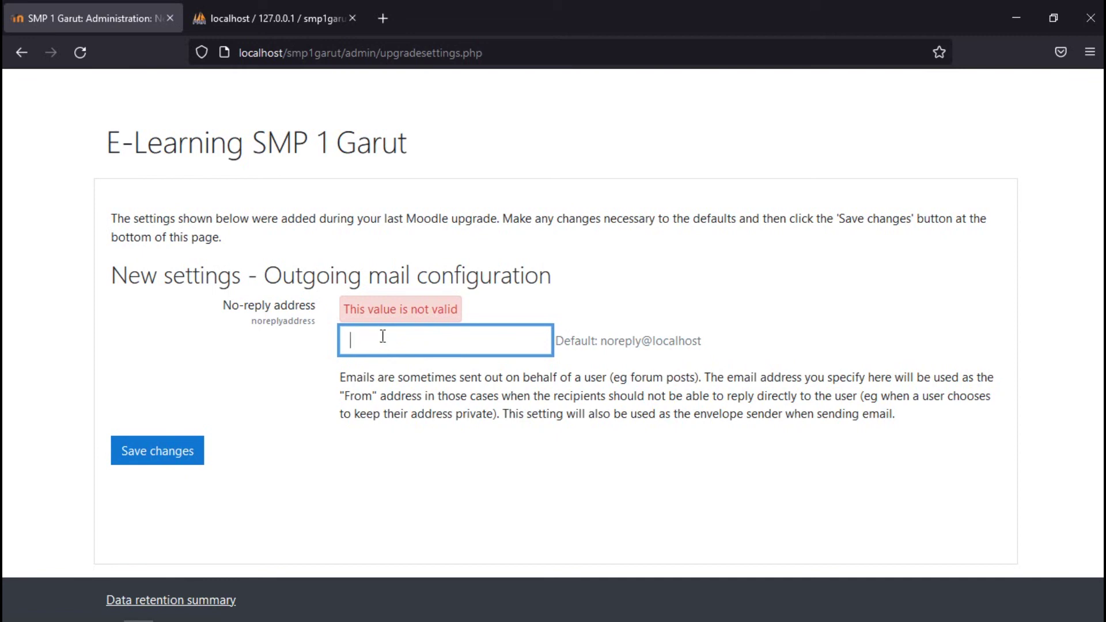
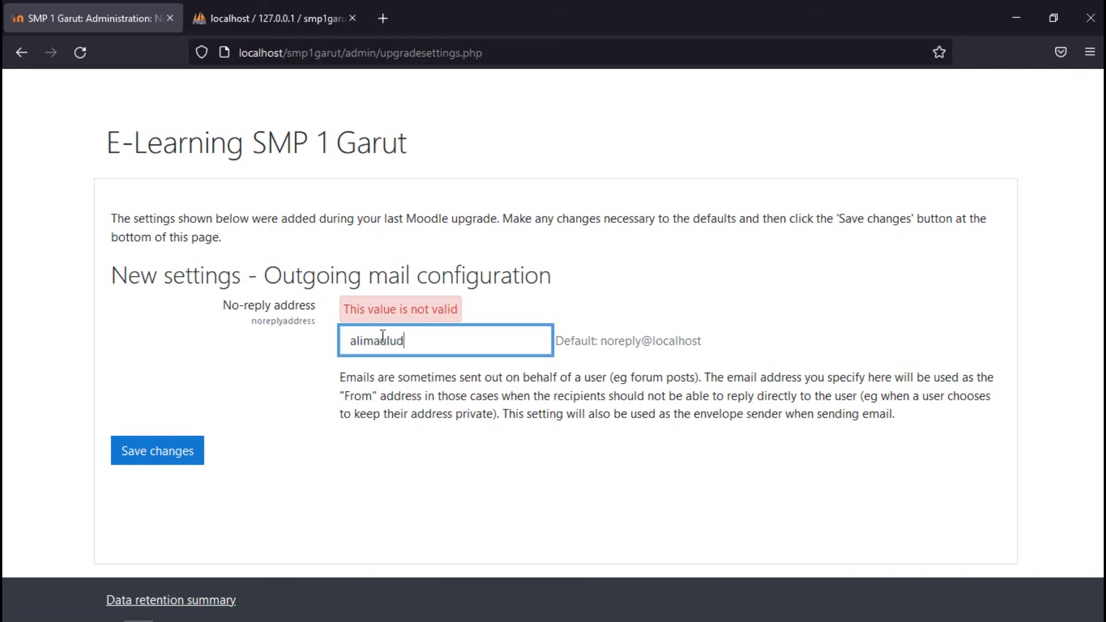
left_click(198, 455)
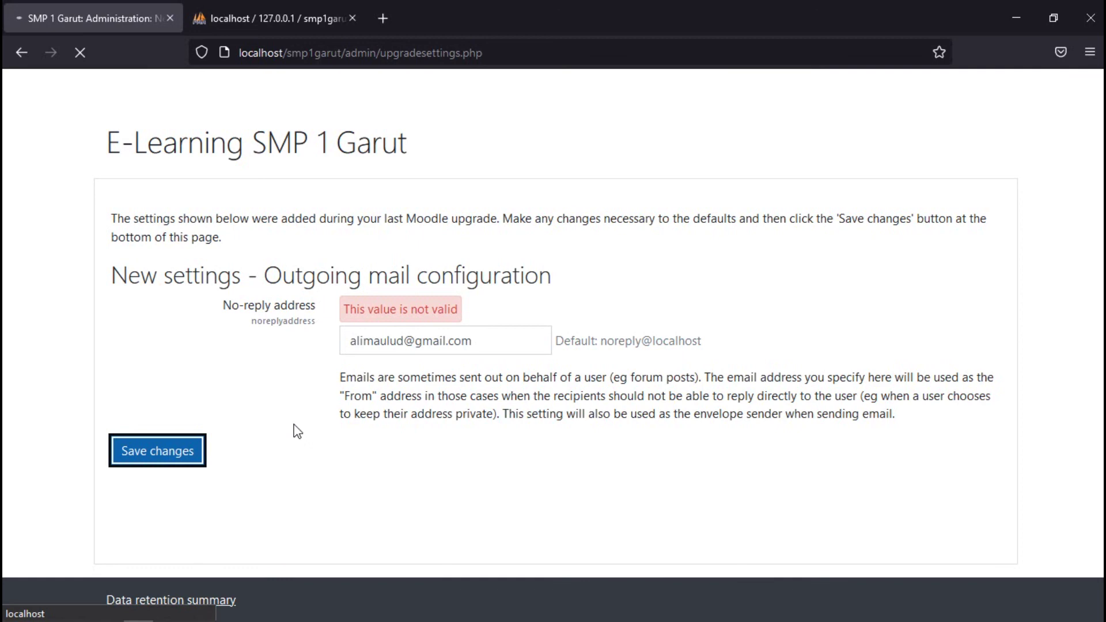
Visit the Dashboard and the E-Learning SMP 1 Garut Site administration page, then minimize Firefox.
left_click(92, 148)
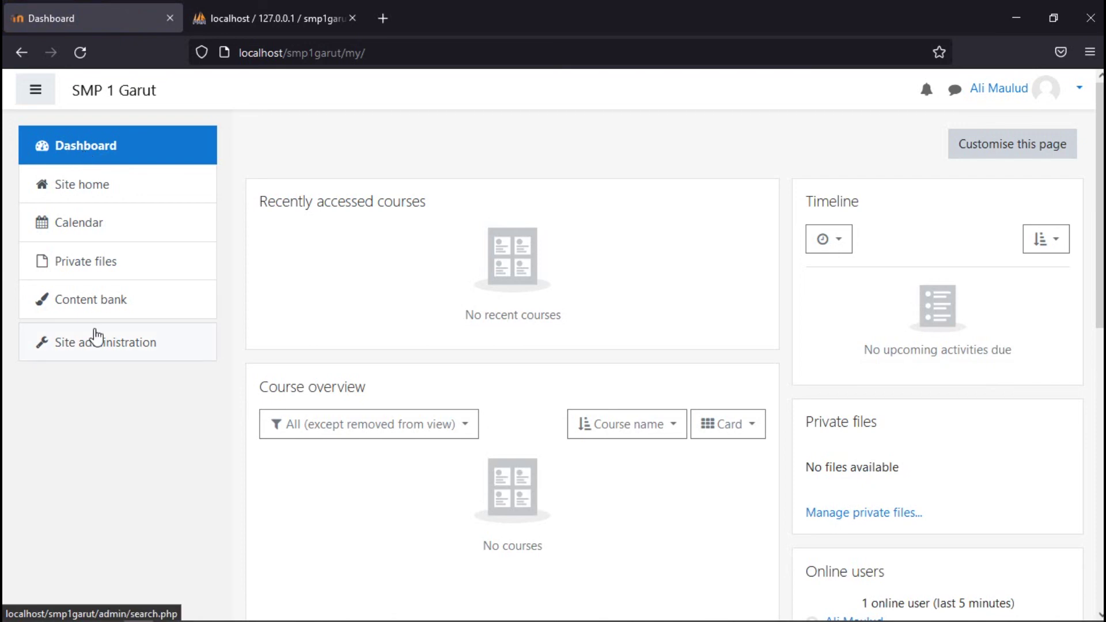
left_click(96, 337)
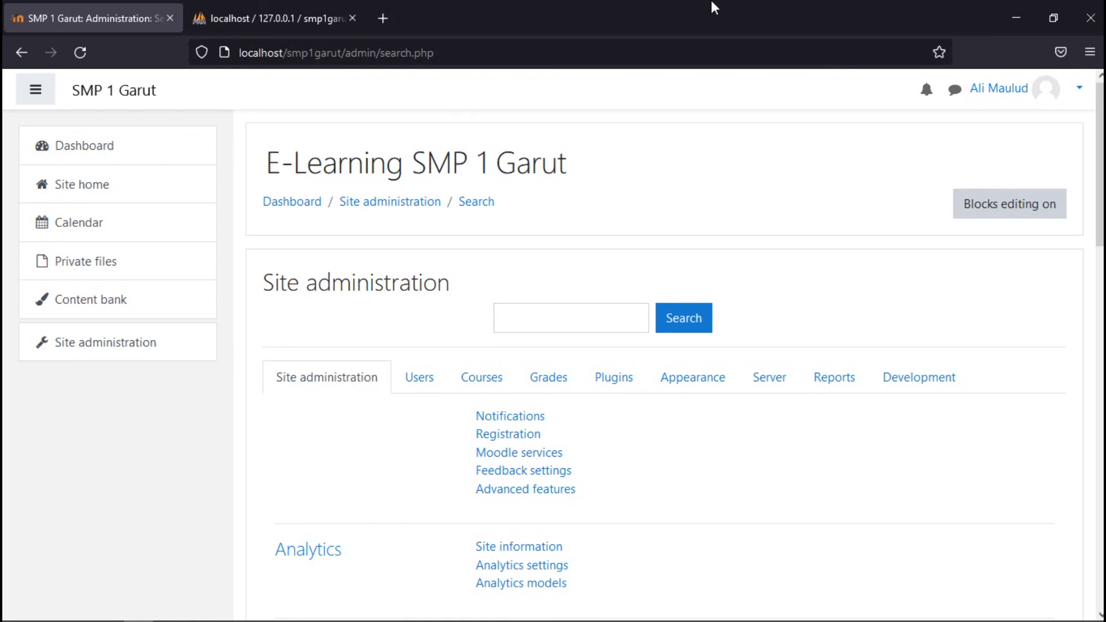
left_click(1014, 26)
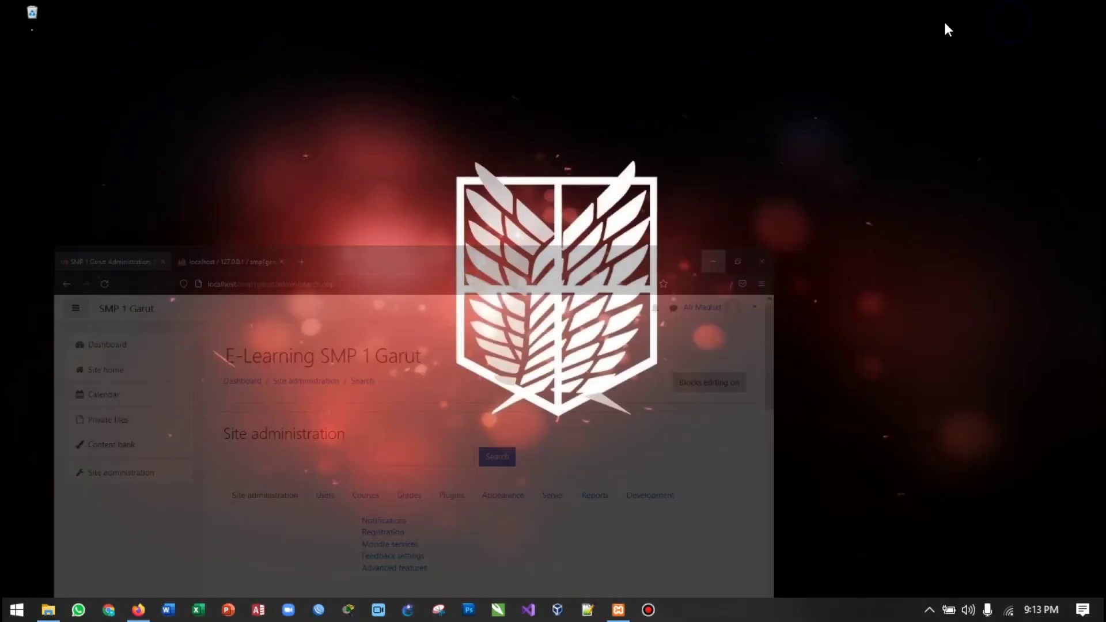